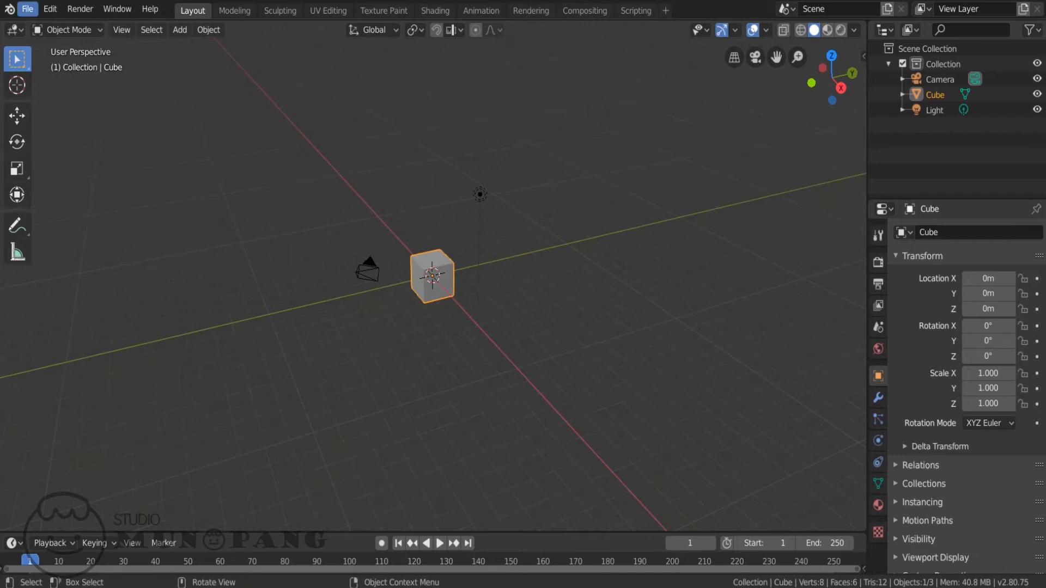
Step: Open the saved hammer scene file in place of the default cube scene
mouse_move(46, 27)
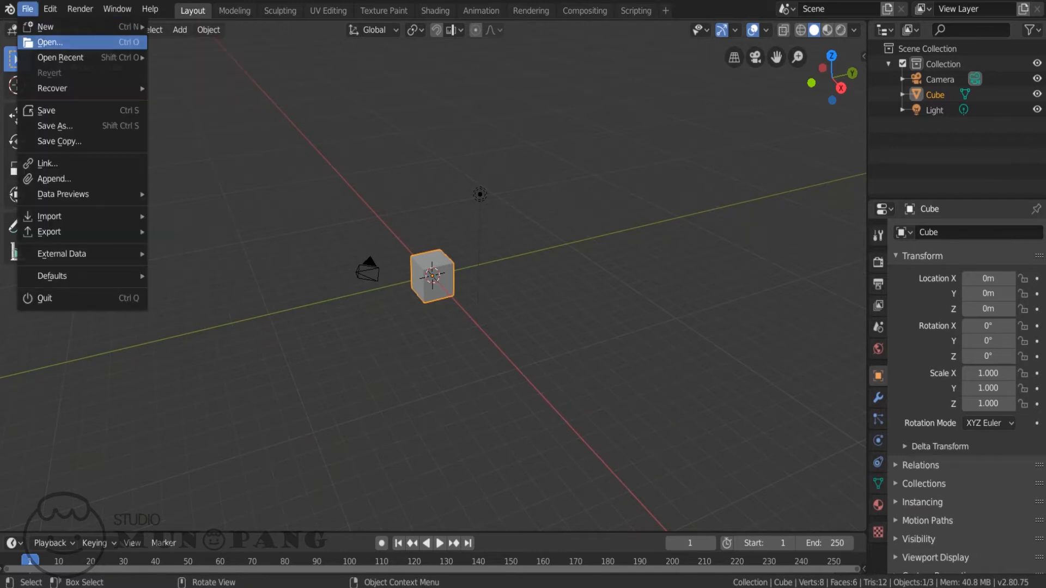
click(50, 42)
double_click(210, 127)
scroll(557, 278, down, 1)
middle_drag(557, 278, 626, 289)
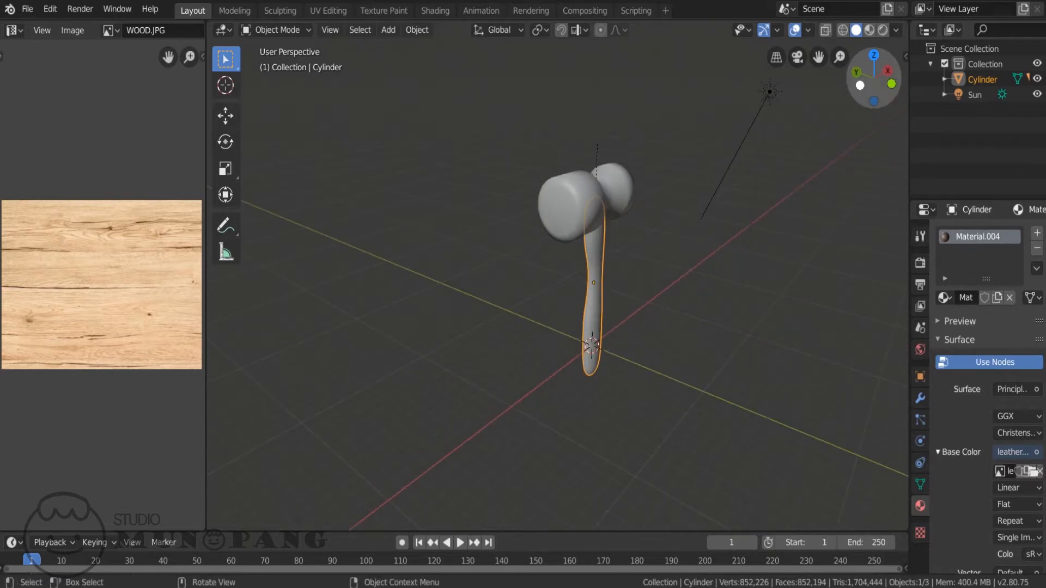
Step: Preview the hammer in material preview shading and set the 3D viewport to rendered shading
click(882, 30)
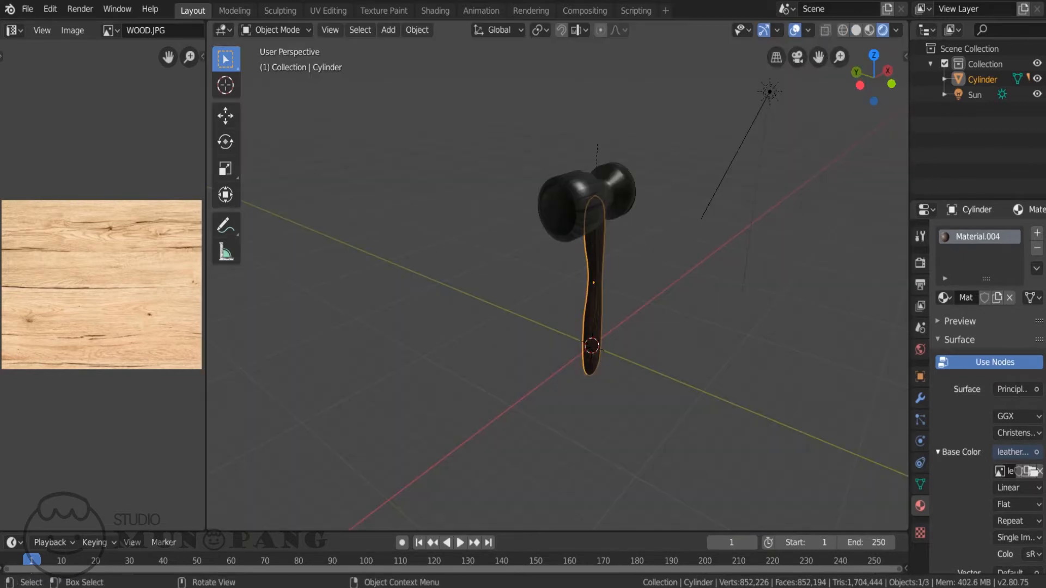
mouse_move(675, 277)
middle_down()
mouse_move(556, 272)
mouse_move(836, 253)
mouse_move(607, 275)
mouse_move(607, 257)
mouse_move(583, 305)
mouse_move(484, 286)
mouse_move(604, 277)
mouse_move(681, 288)
mouse_move(789, 275)
middle_up()
click(869, 30)
scroll(790, 256, down, 2)
scroll(607, 275, up, 3)
scroll(583, 305, up, 3)
click(883, 30)
Step: Widen the 3D viewport over the image editor and make the timeline taller
drag(207, 229, 69, 229)
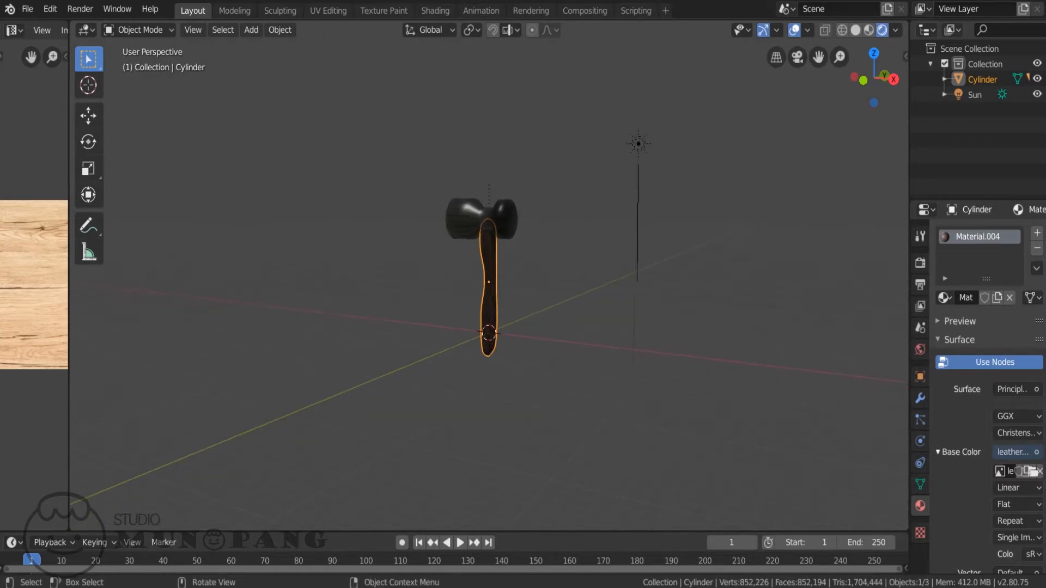
drag(490, 531, 490, 481)
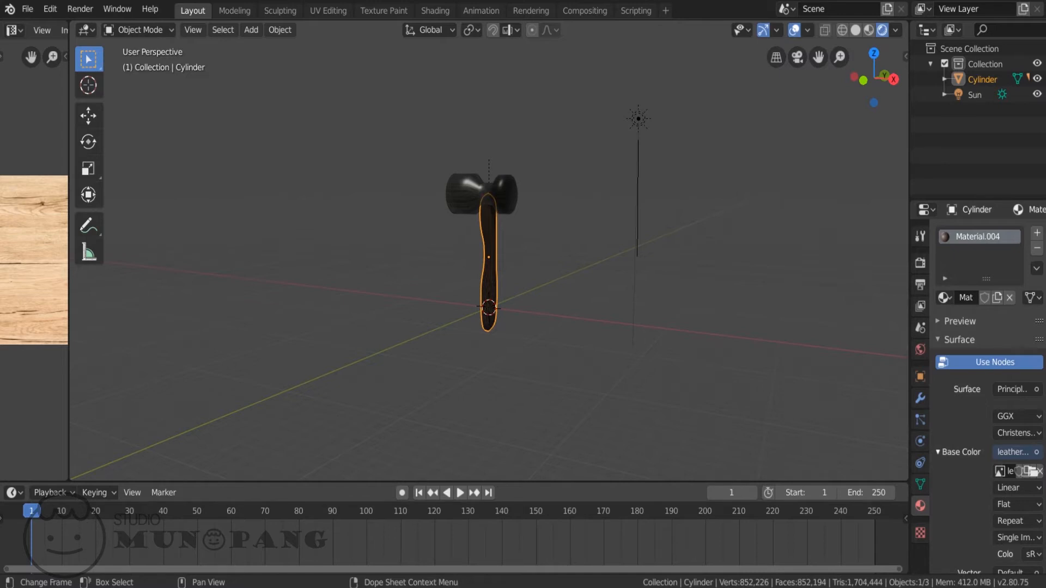
Step: Play the timeline briefly, then check its first and last frames
key(space)
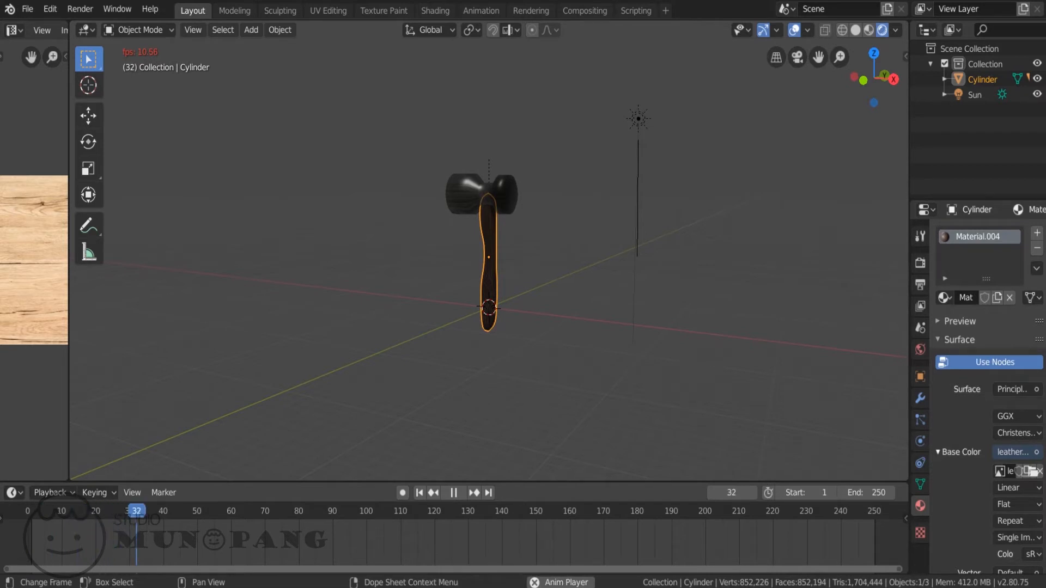
key(space)
scroll(453, 539, up, 3)
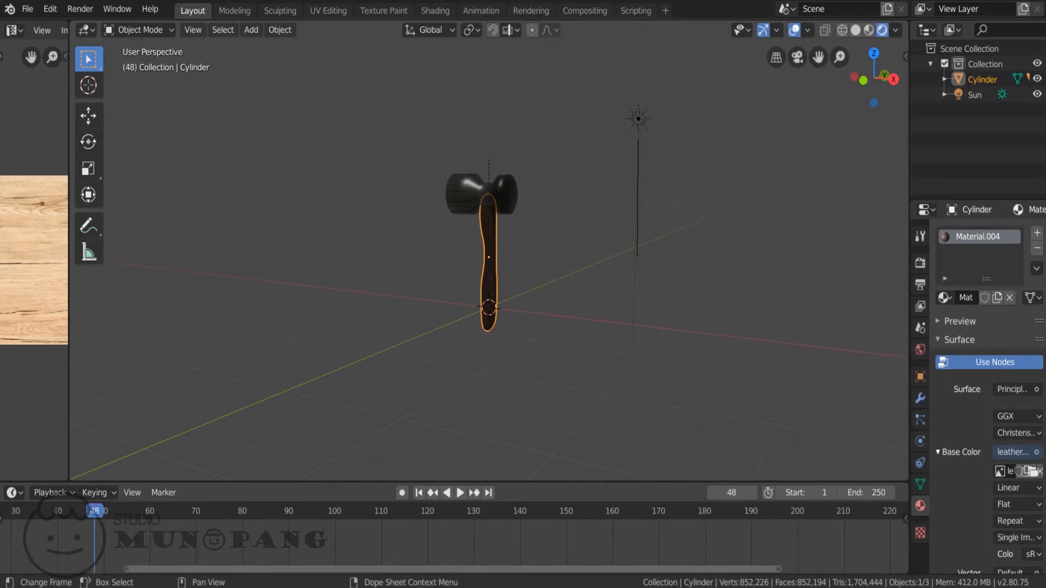
scroll(453, 539, down, 5)
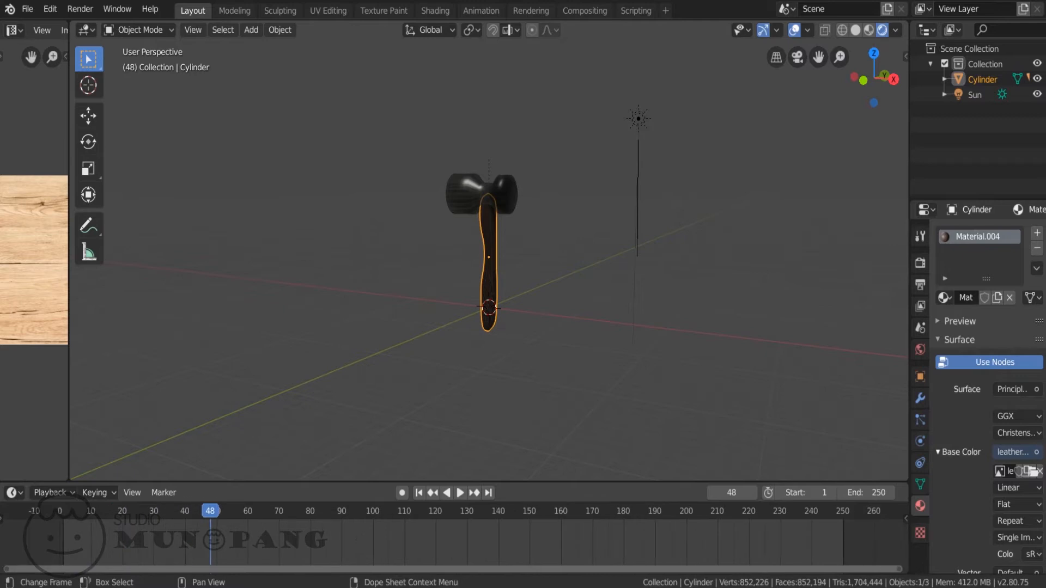
key(shift+Left)
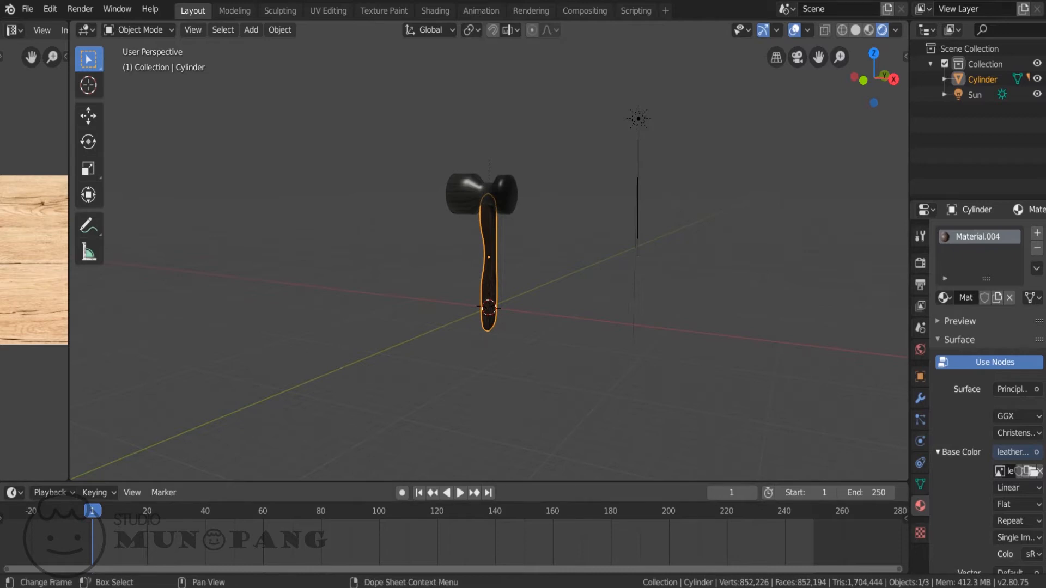
key(shift+Right)
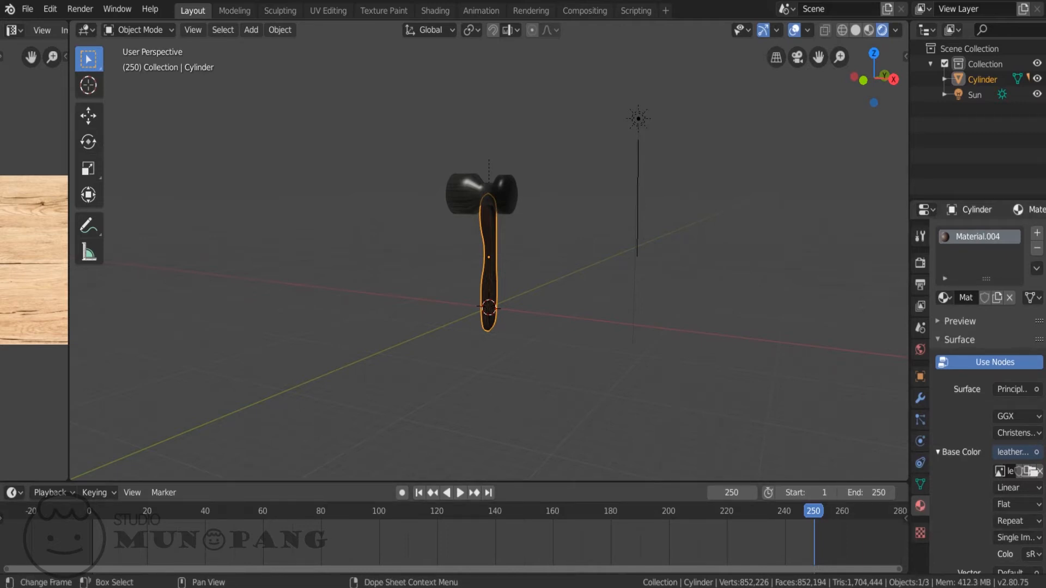
Step: Set the animation's end frame to 100 and return to frame 1
click(866, 493)
text(100)
key(Return)
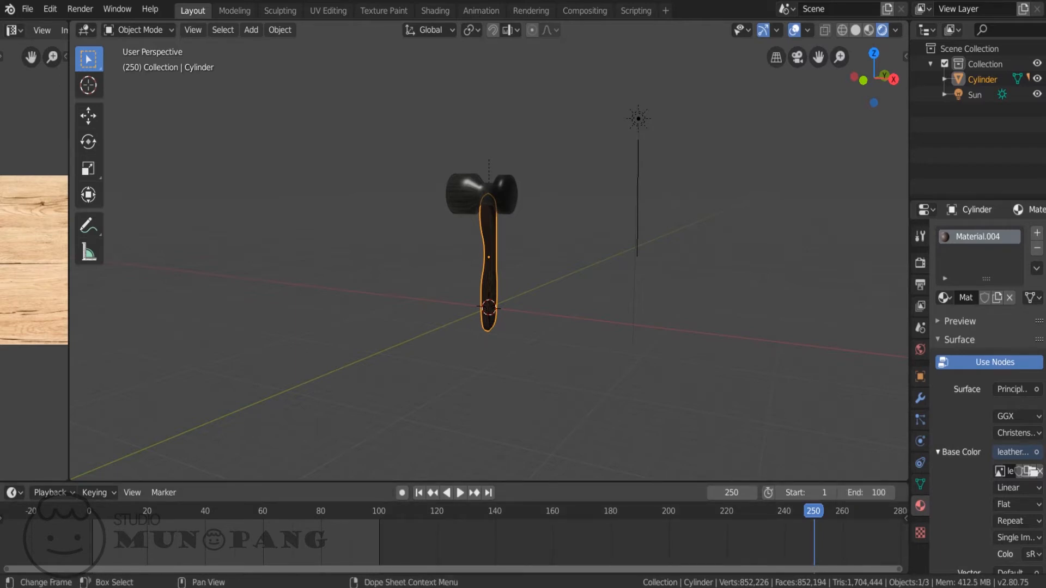
key(shift+Left)
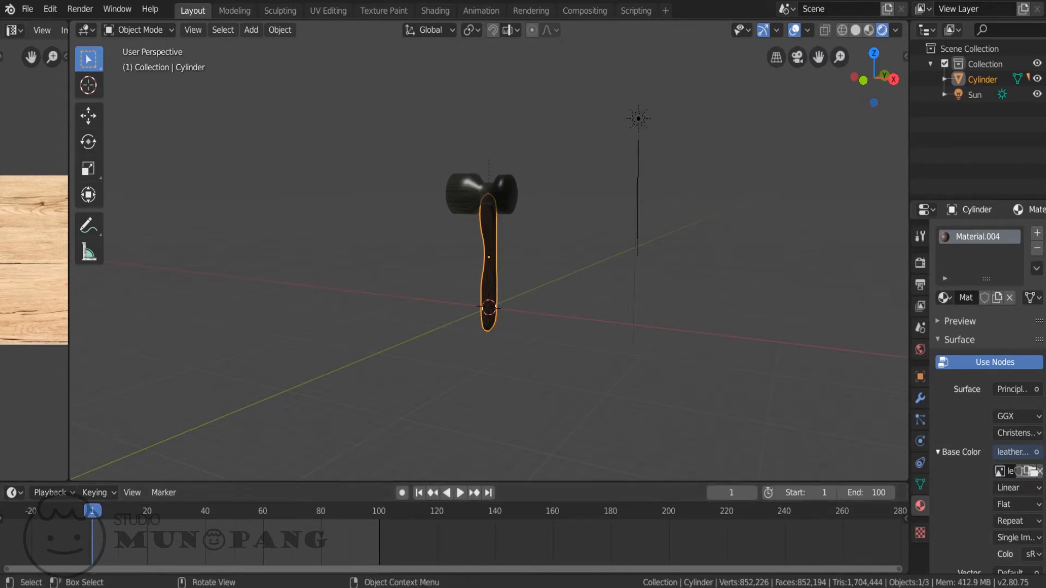
scroll(488, 254, up, 3)
key(r)
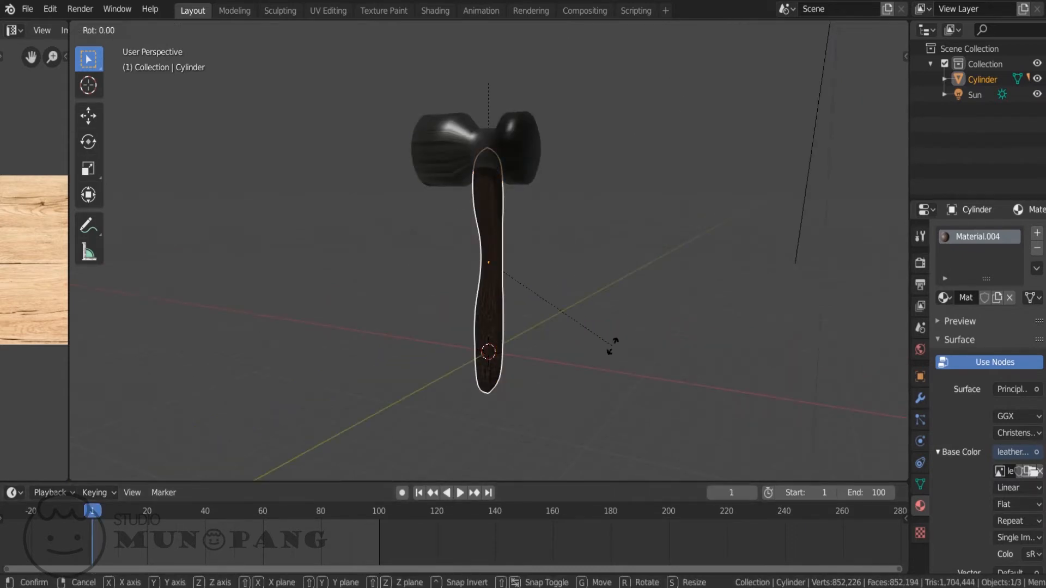
key(y)
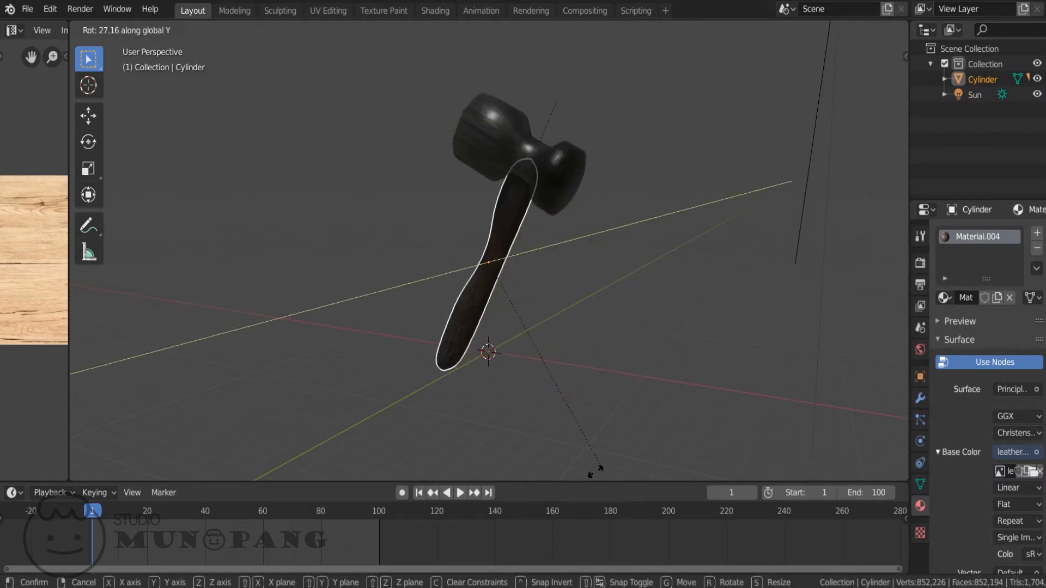
key(Escape)
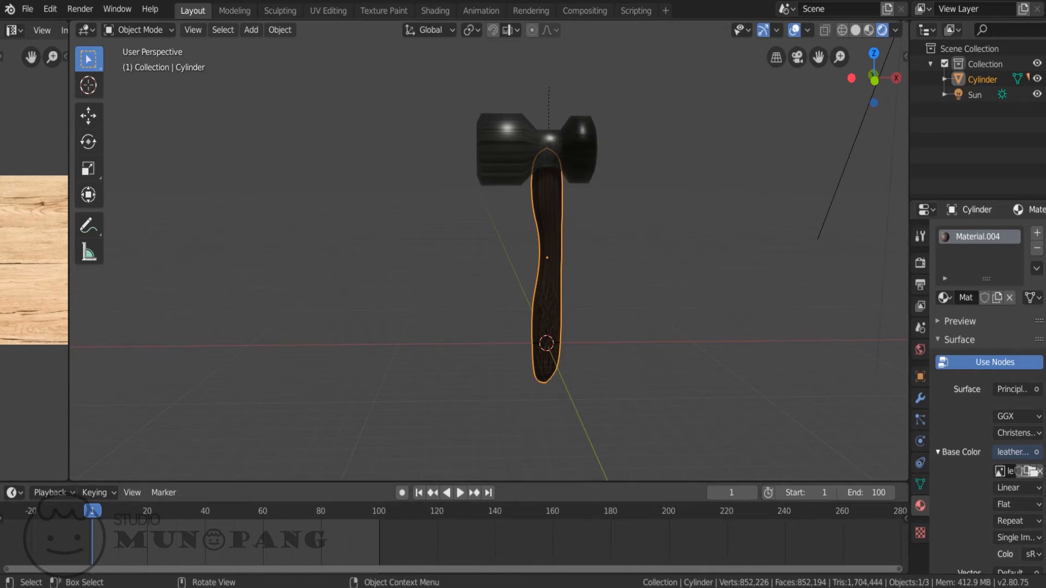
Step: Enable auto keying and rotate the hammer about -10° in the current view at frame 1 to record a keyframe
click(401, 493)
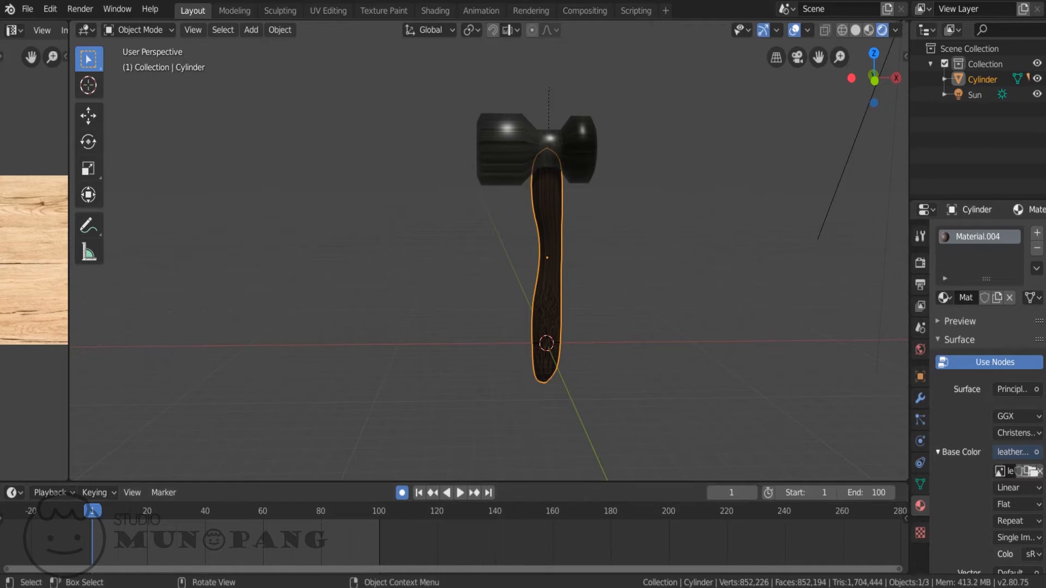
key(r)
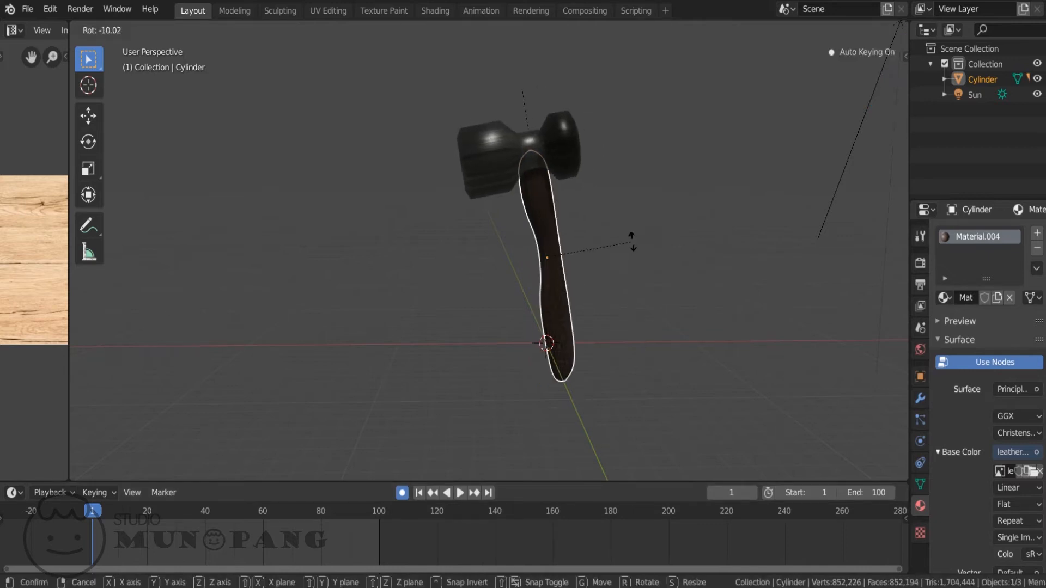
click(626, 243)
scroll(265, 531, up, 3)
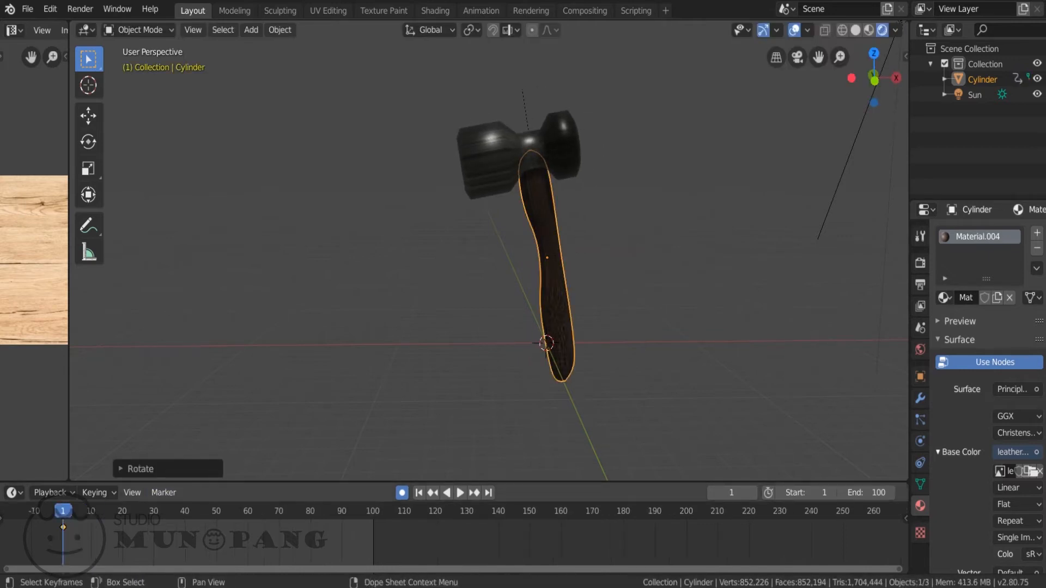
middle_drag(265, 531, 337, 530)
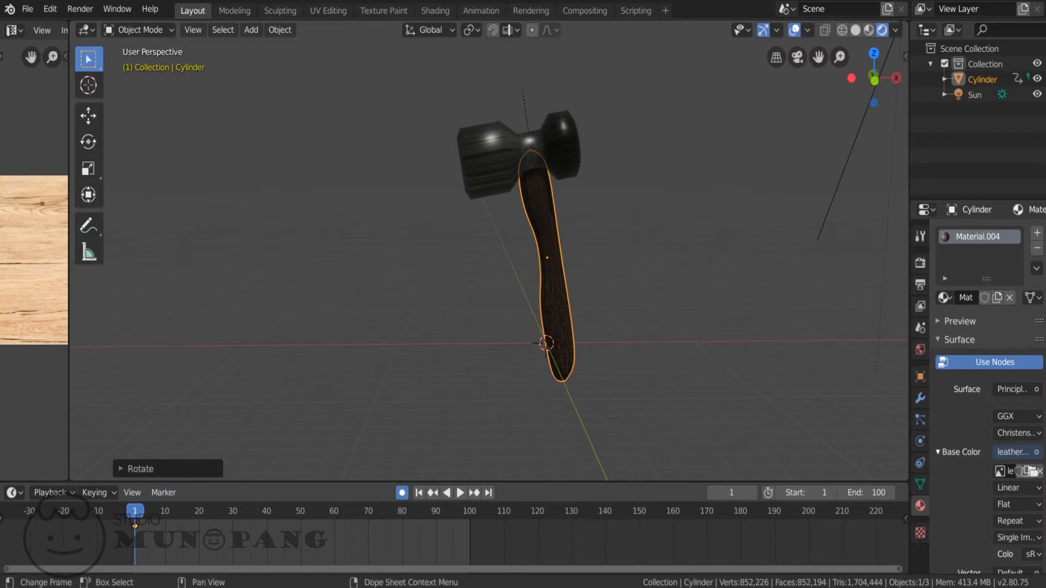
Step: At frame 30, rotate the hammer about 100° around the global Y axis to key a second pose
click(232, 511)
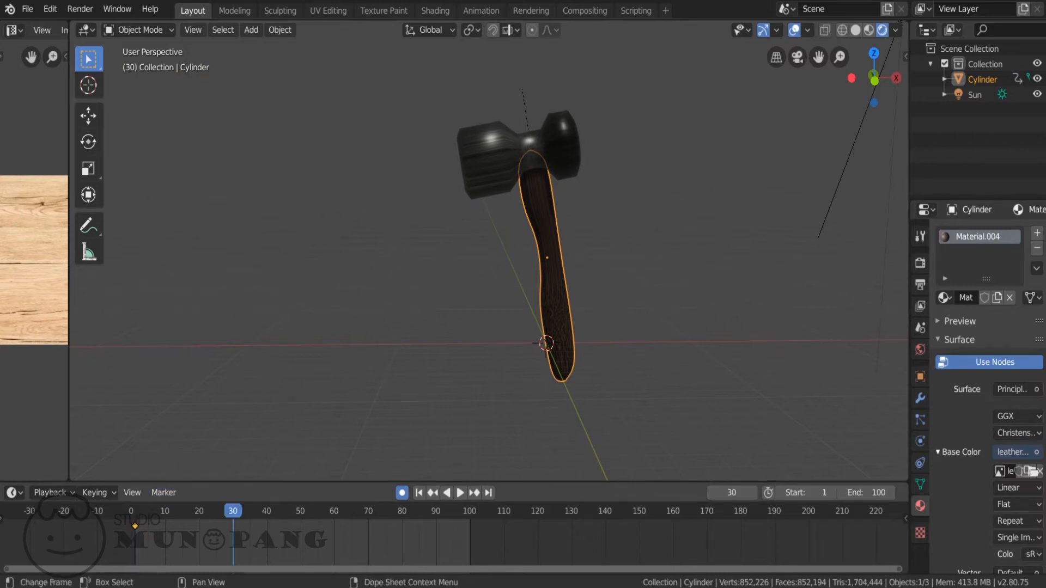
key(r)
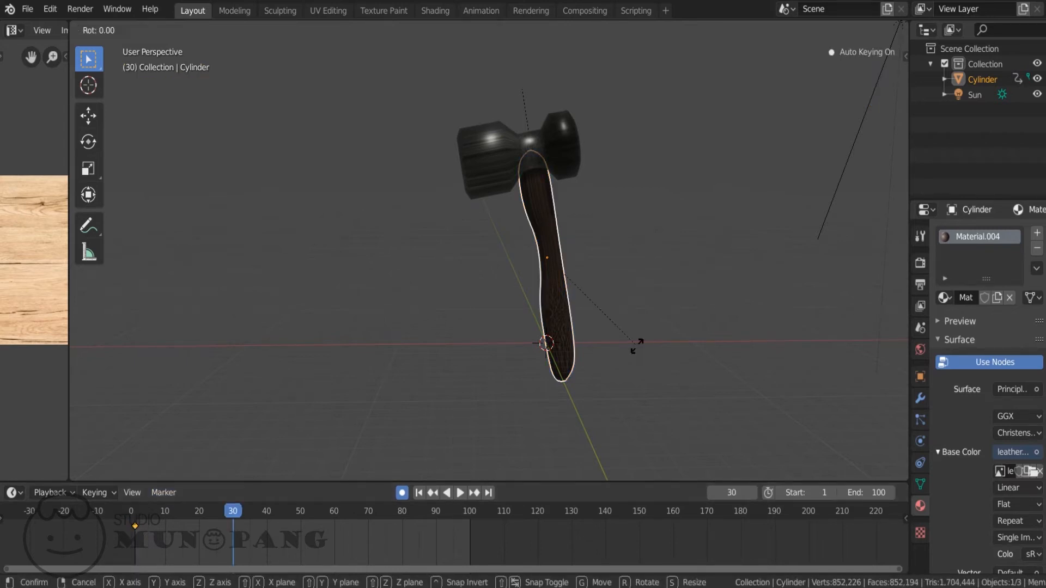
key(y)
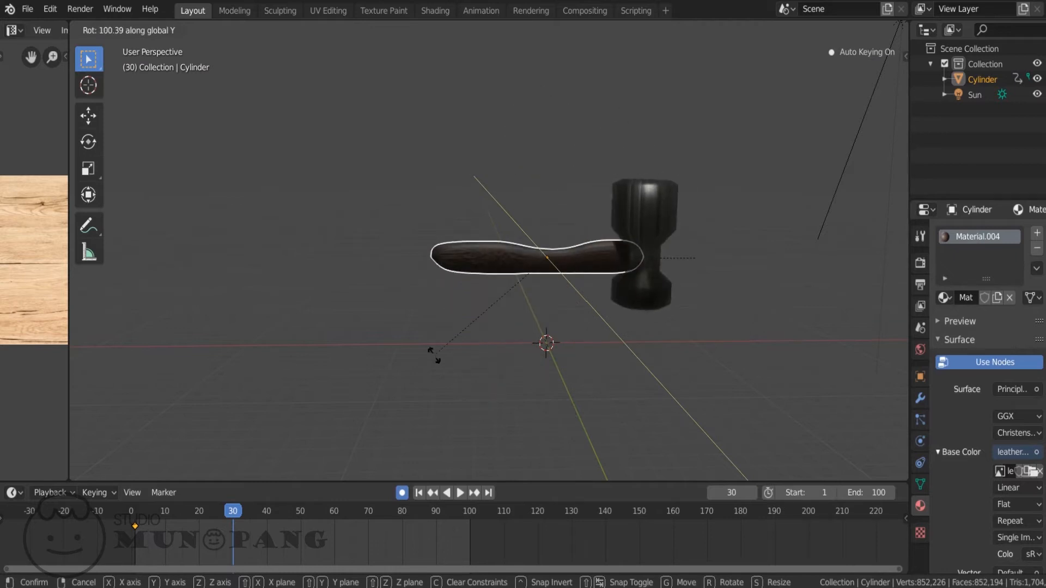
click(434, 354)
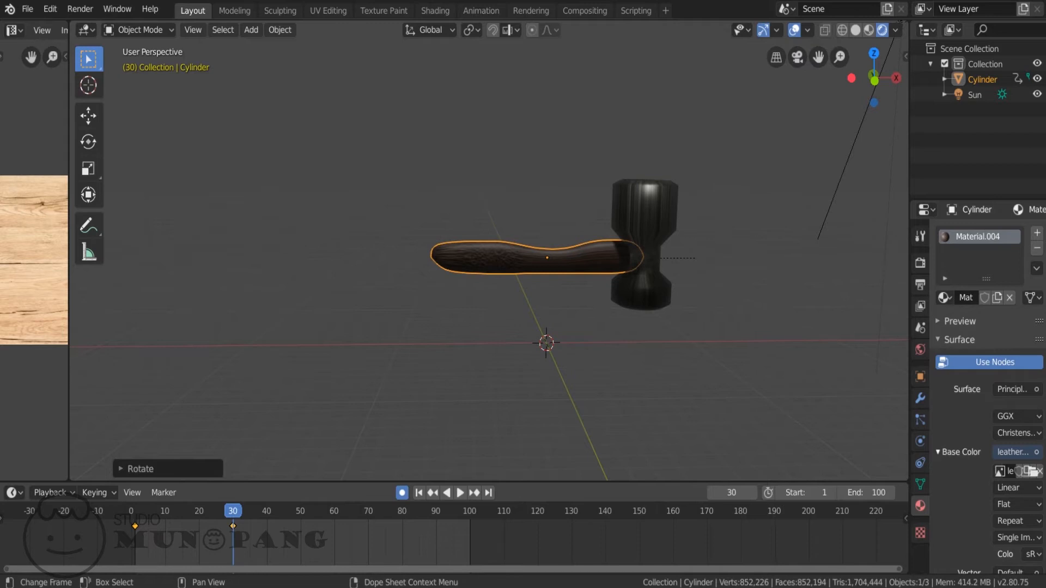
Step: Play back the hammer's rotation animation from the start and return to frame 1
click(131, 512)
key(space)
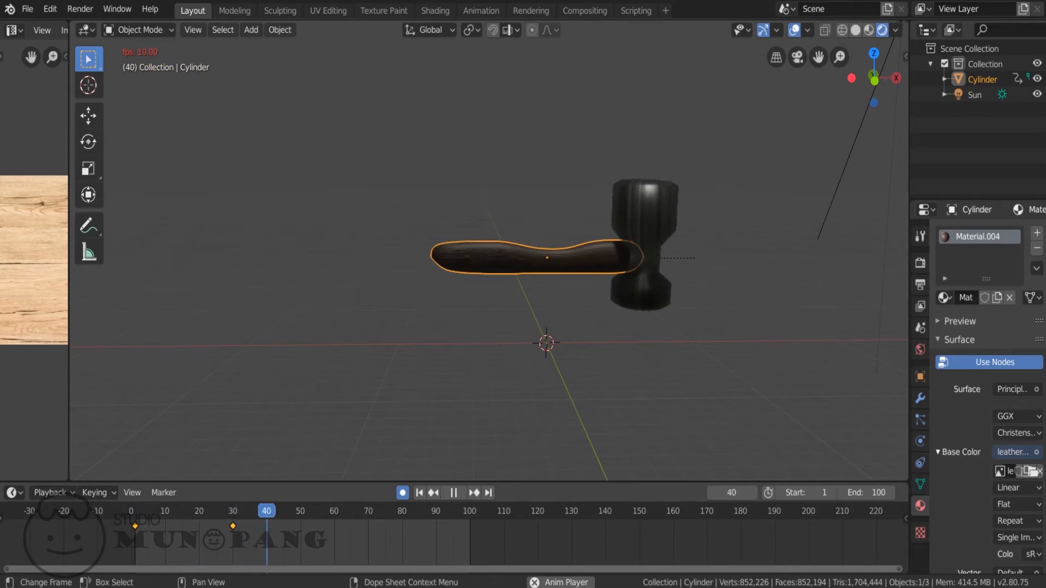
key(space)
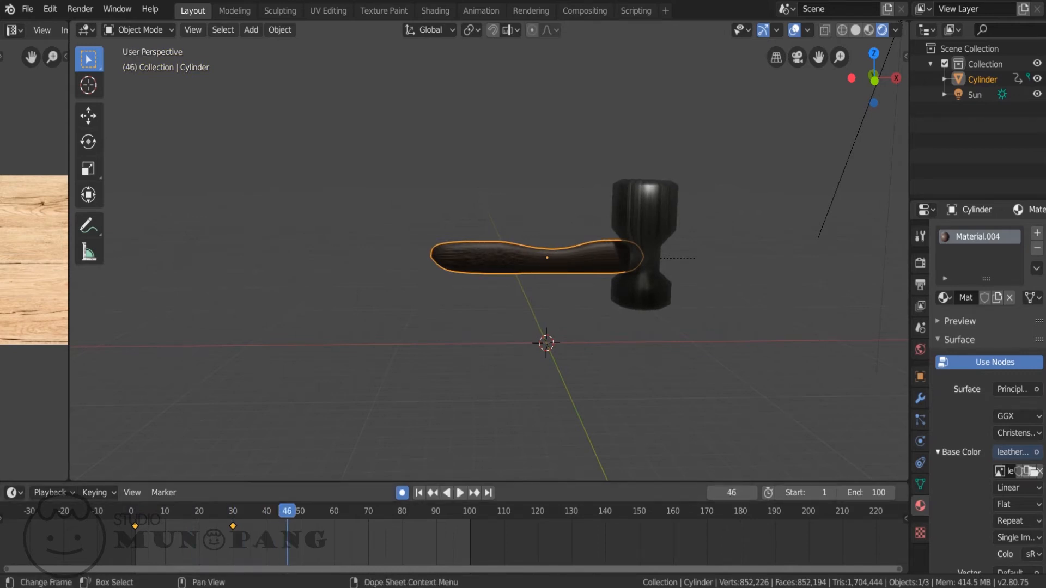
click(138, 512)
drag(138, 511, 135, 512)
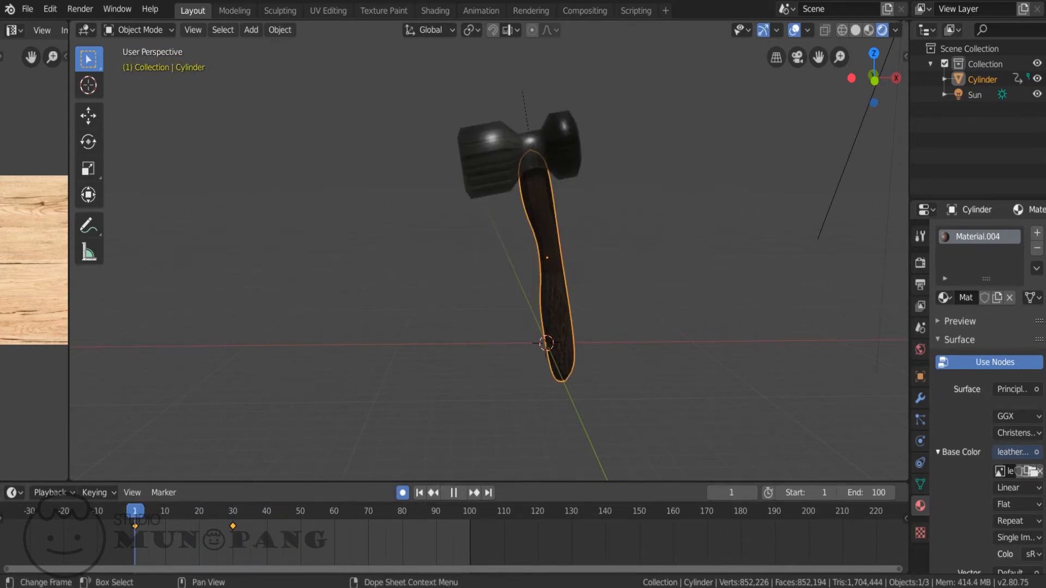
Step: At frame 1, move the hammer upward and along positive X, toward the sun light, to key its starting location
scroll(489, 251, down, 3)
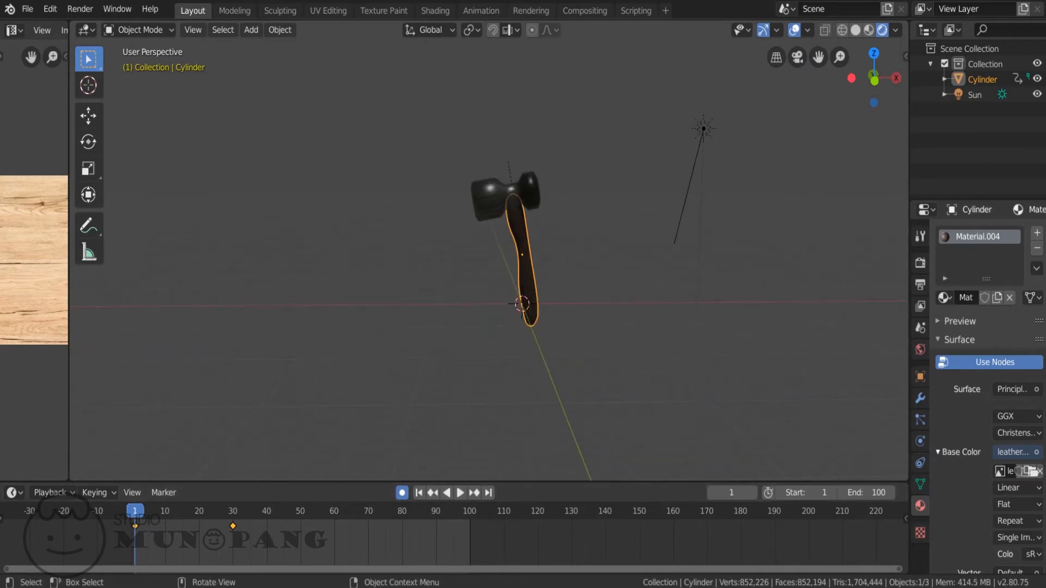
key(g)
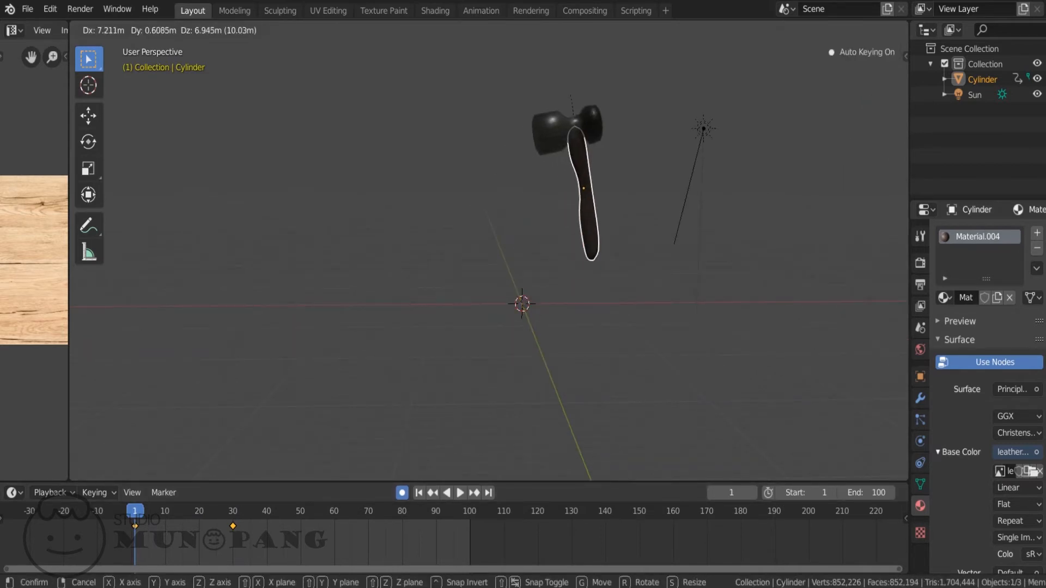
key(Return)
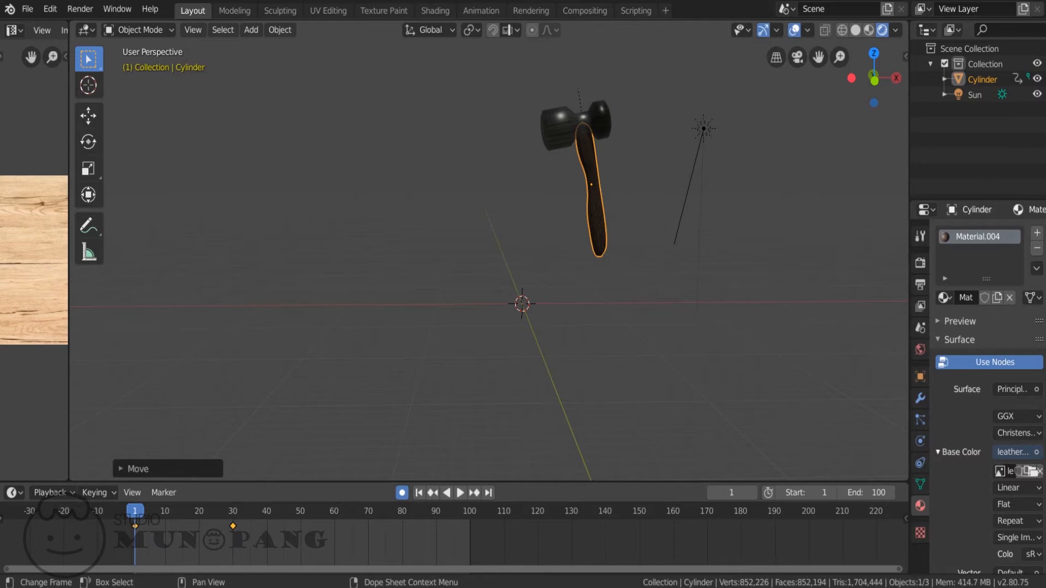
Step: At frame 30, move the hammer upward and toward negative X to key its end location
click(233, 511)
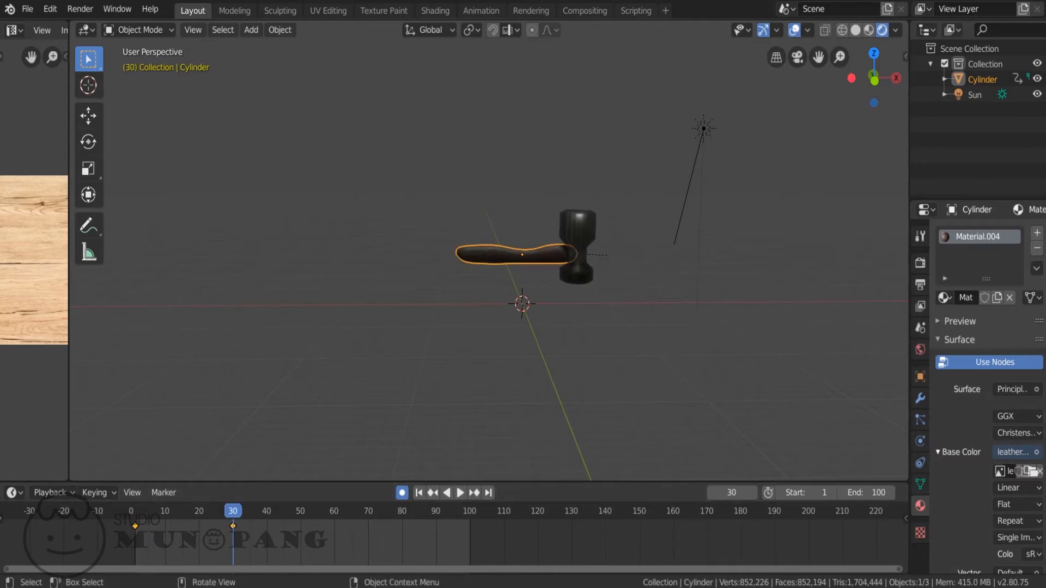
key(g)
key(Return)
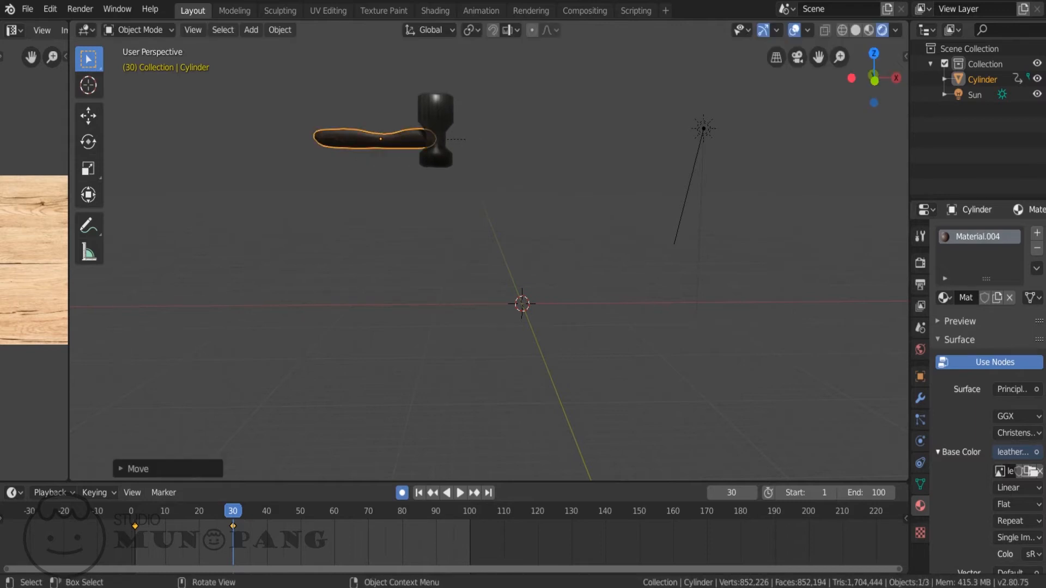
Step: Play back the combined movement and rotation of the hammer from frame 1
click(135, 511)
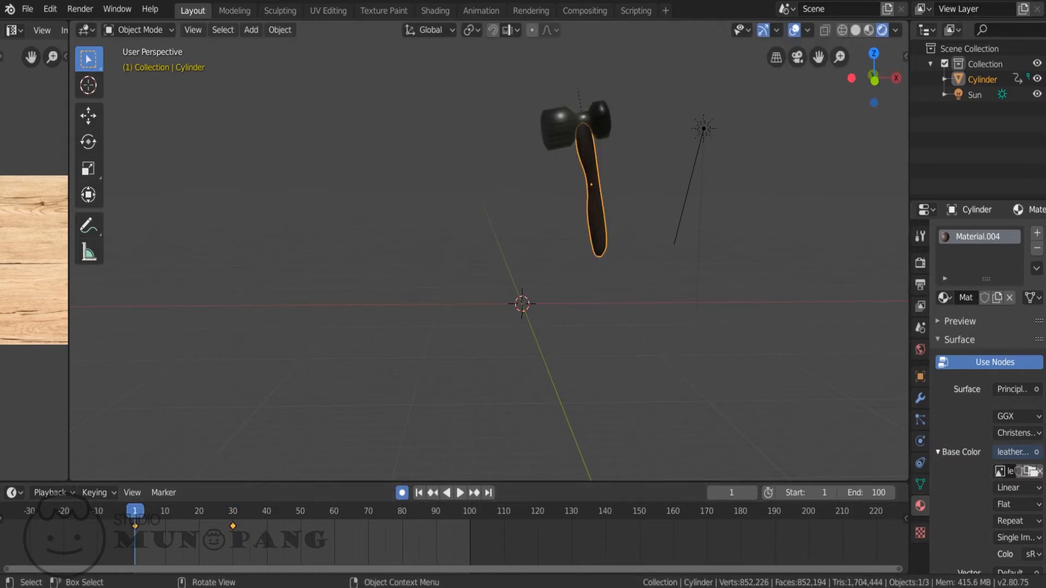
key(space)
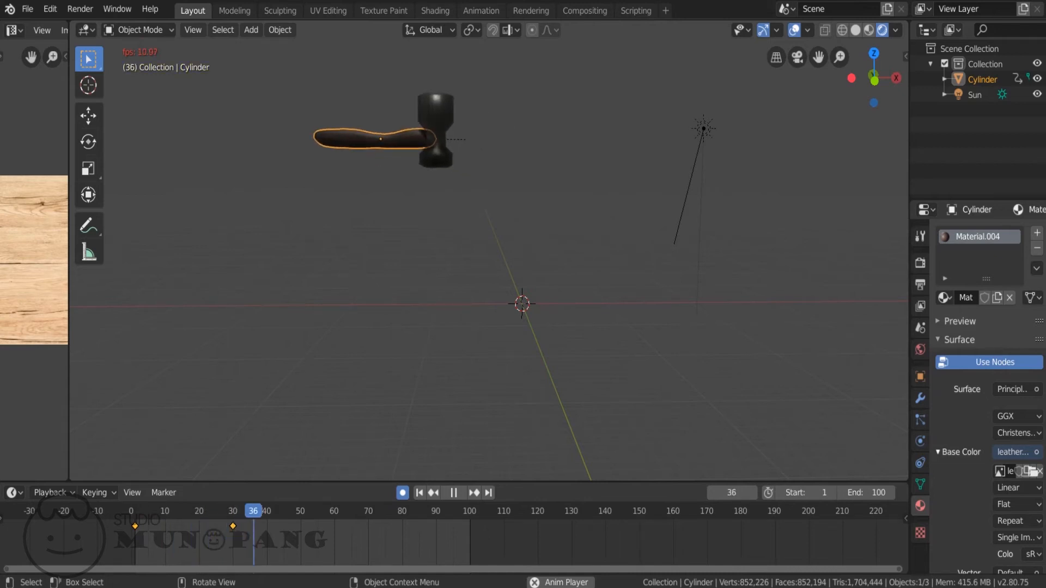
key(space)
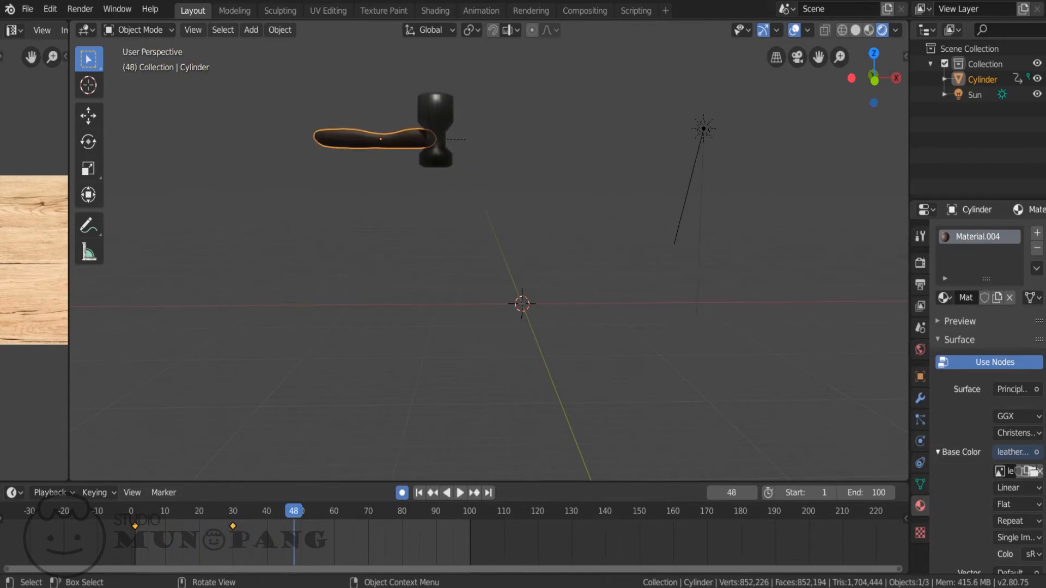
key(a)
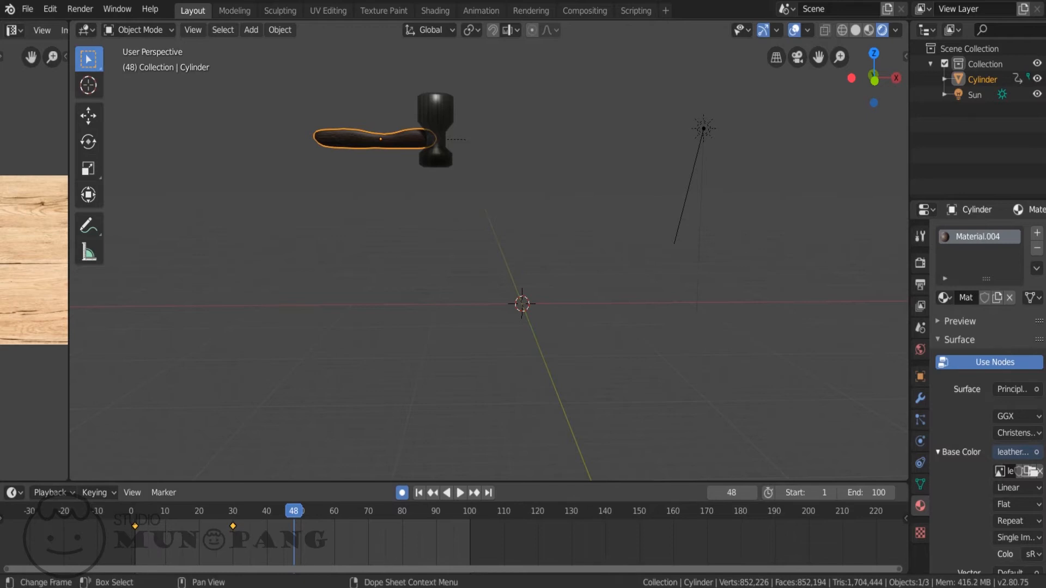
Step: Select all of the hammer's keyframes on the timeline and delete them
key(x)
key(Escape)
key(a)
key(x)
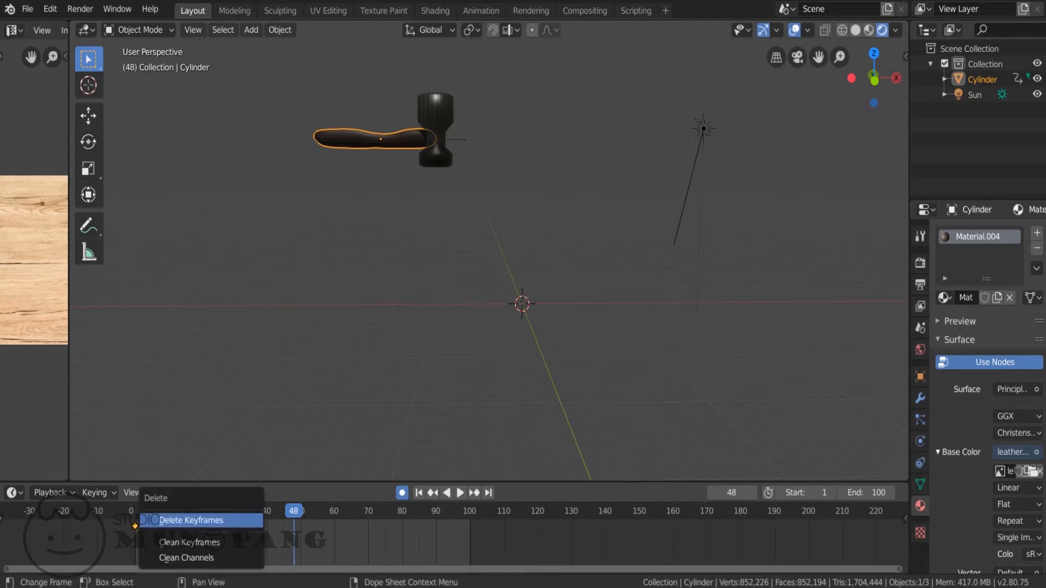
key(Return)
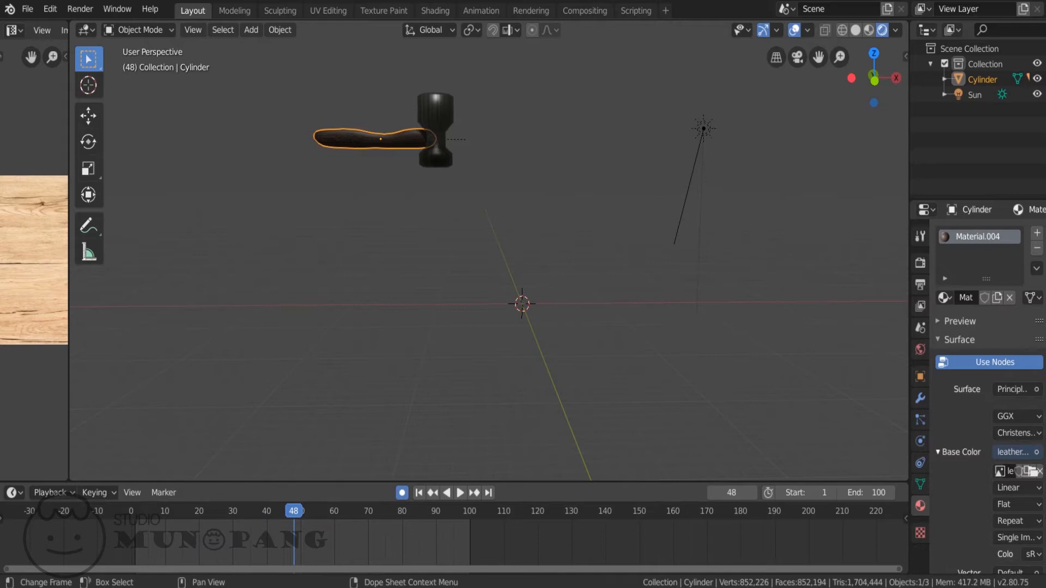
Step: Play back the timeline from frame 1 without keyframes, and restore the deleted keyframes
key(shift+Left)
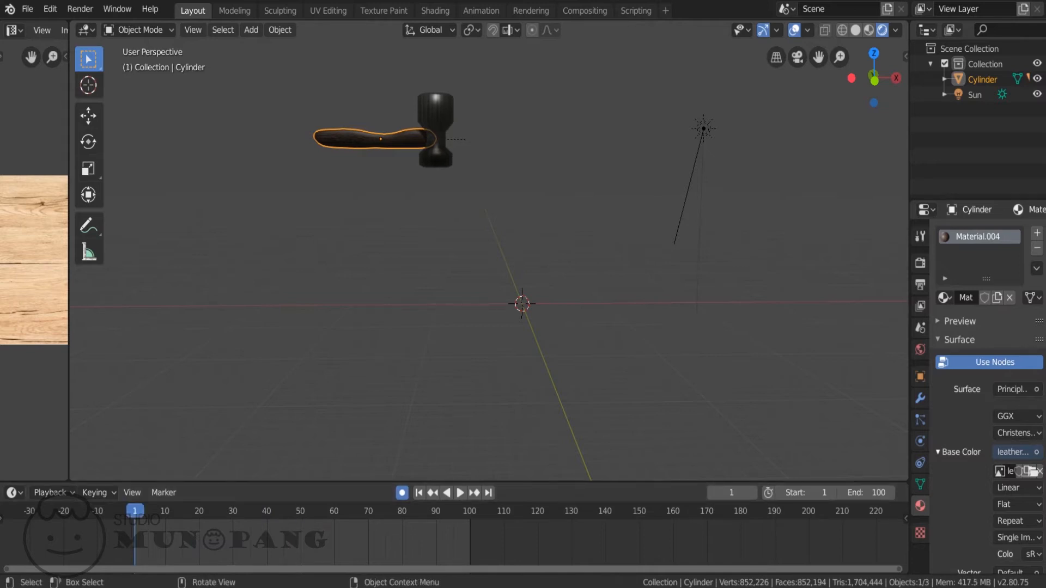
key(space)
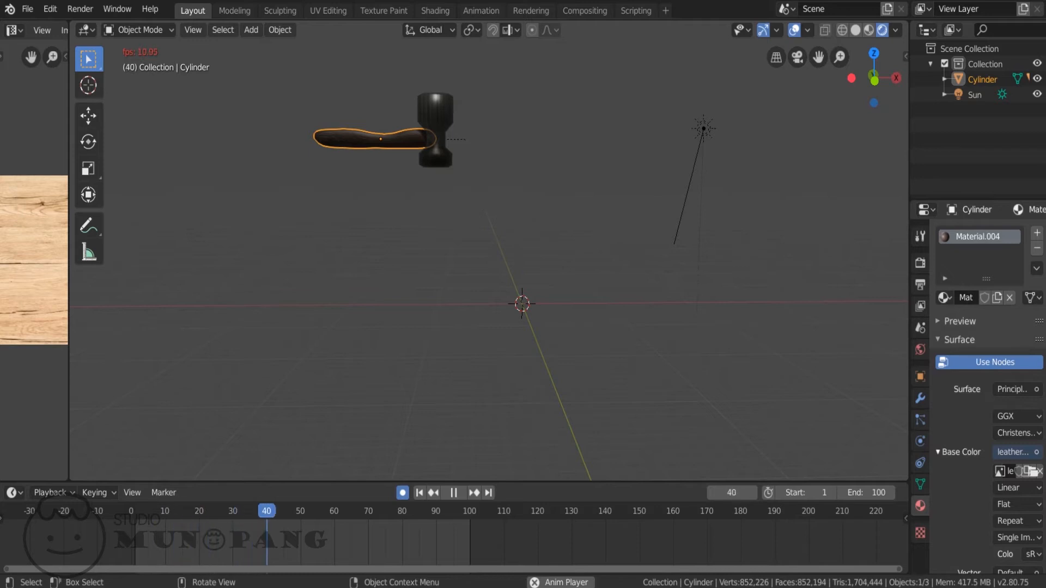
key(space)
key(shift+Left)
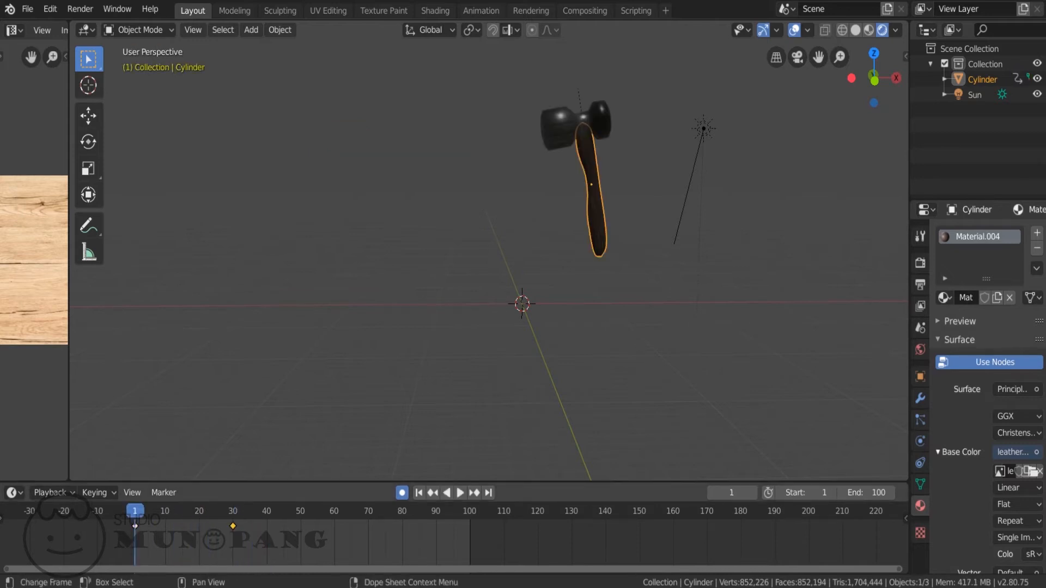
Step: Delete the hammer's keyframe at frame 30, keeping the one at frame 1
key(x)
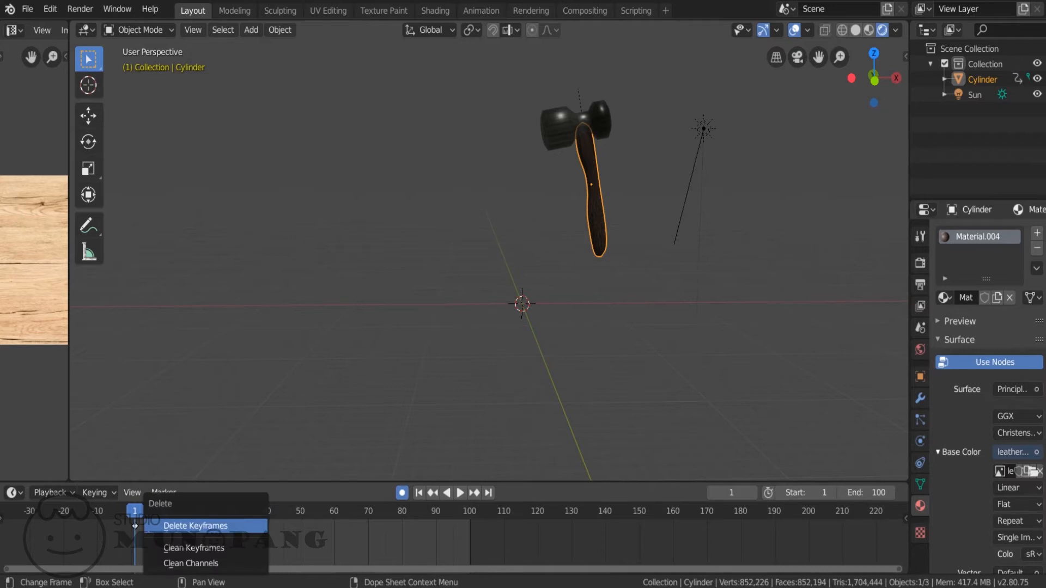
click(195, 526)
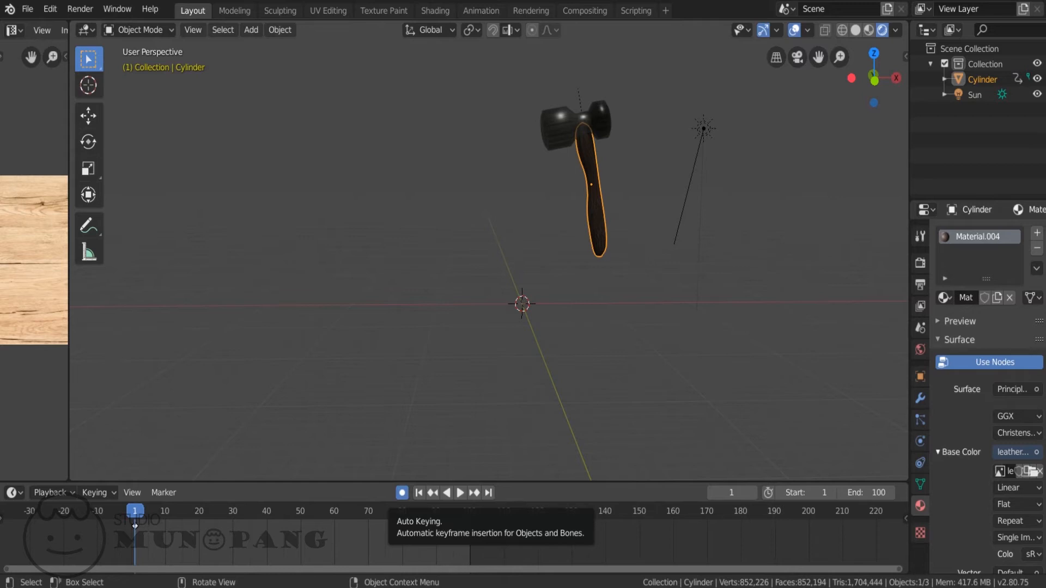
Step: With auto keying off, move the hammer about 24 m toward negative X at frame 42
click(401, 492)
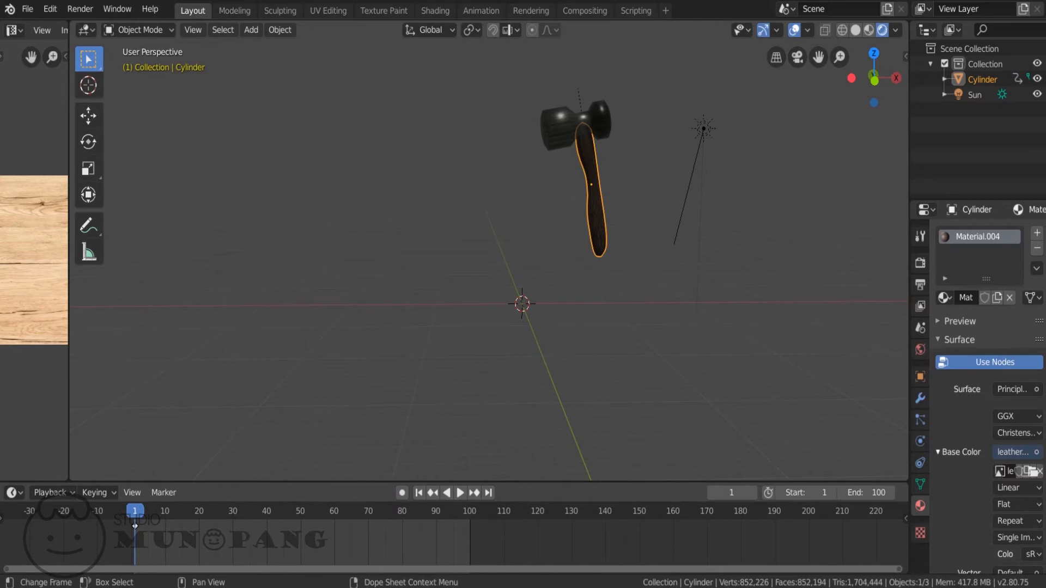
click(273, 511)
key(g)
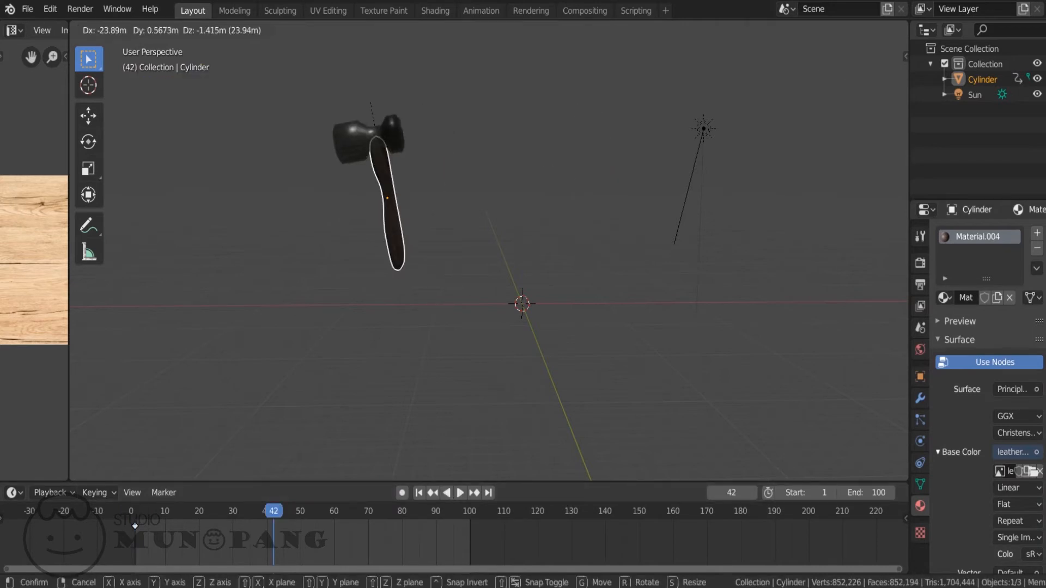
click(388, 198)
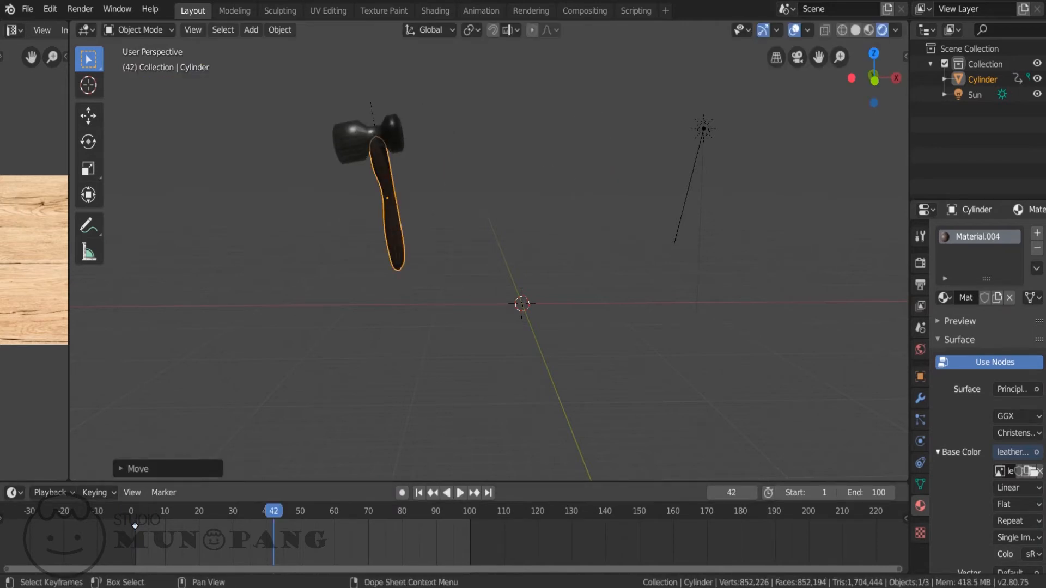
Step: Play back the animation to check the unkeyed hammer move and return to frame 1
key(space)
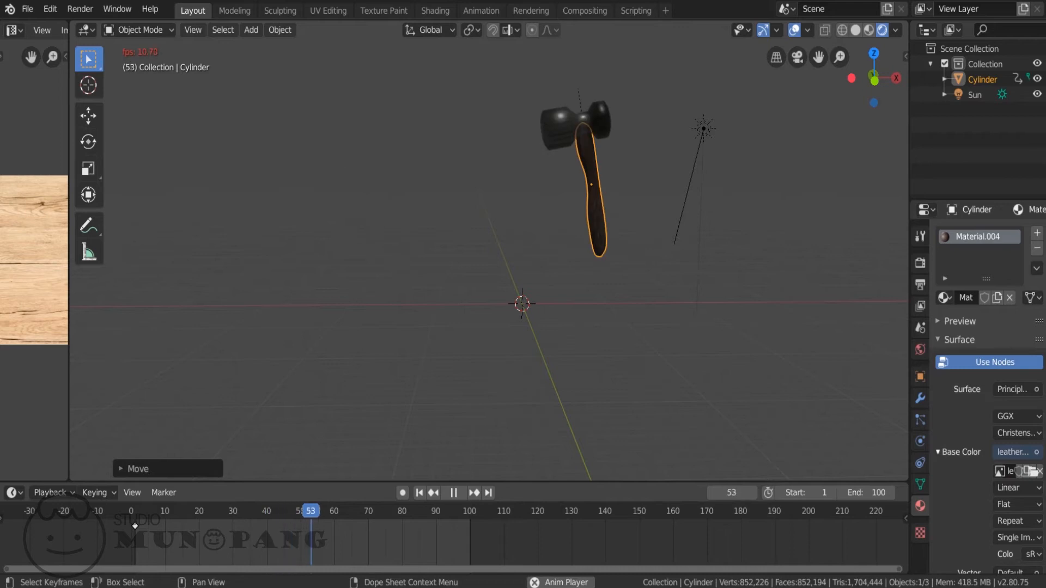
key(space)
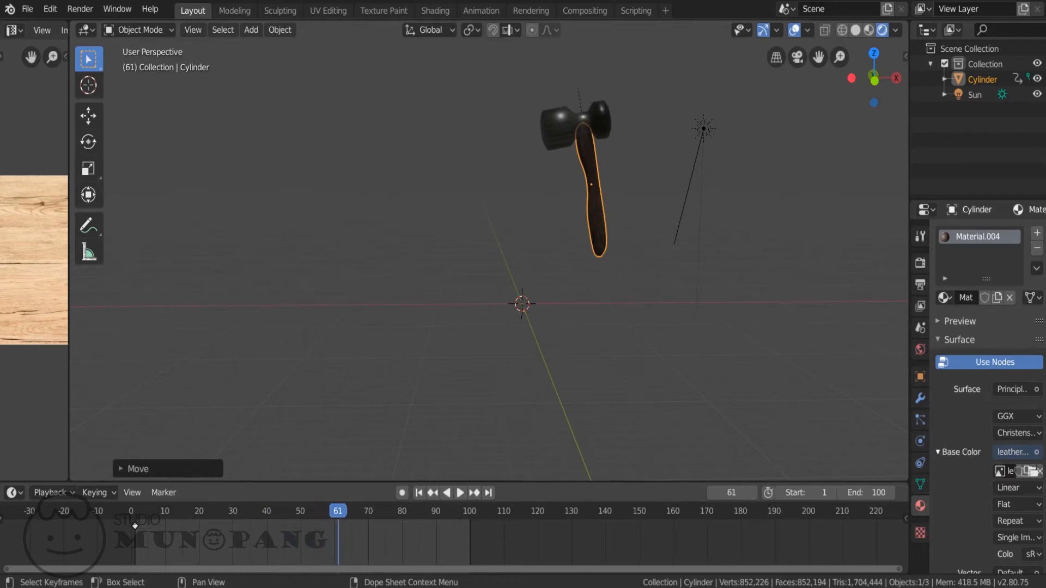
key(shift+Left)
Step: With auto keying on, move the hammer downward and toward negative X at frame 36 to key its location
click(402, 492)
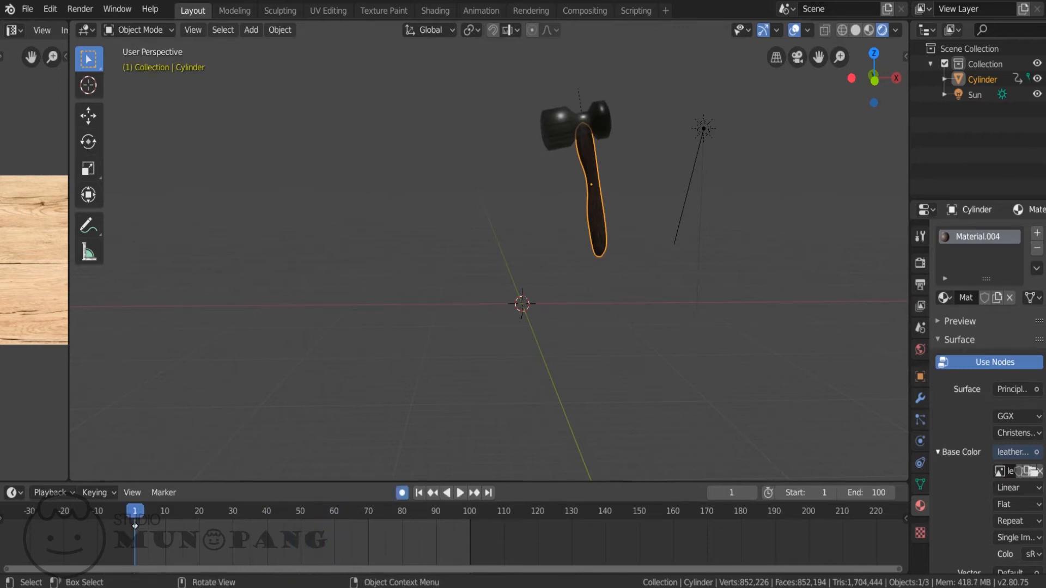
click(253, 512)
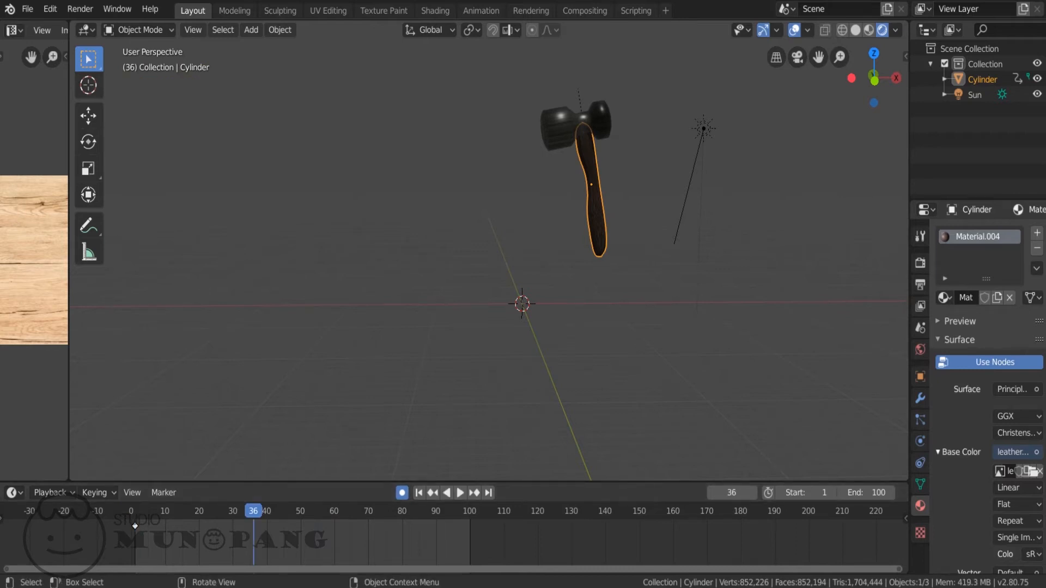
key(g)
click(475, 228)
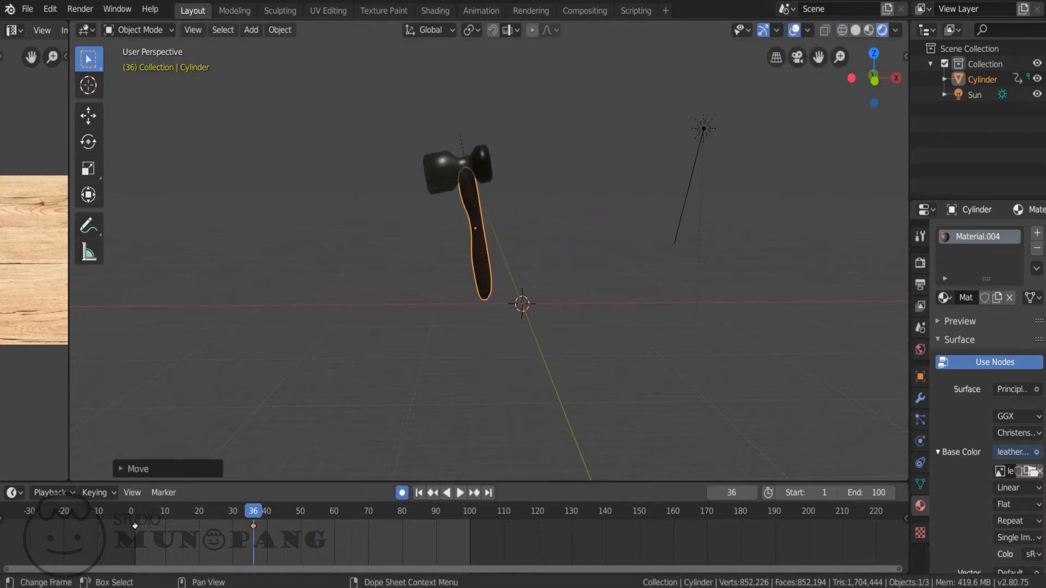
Step: Play back the hammer's movement between its two keyframes and go to frame 36
key(space)
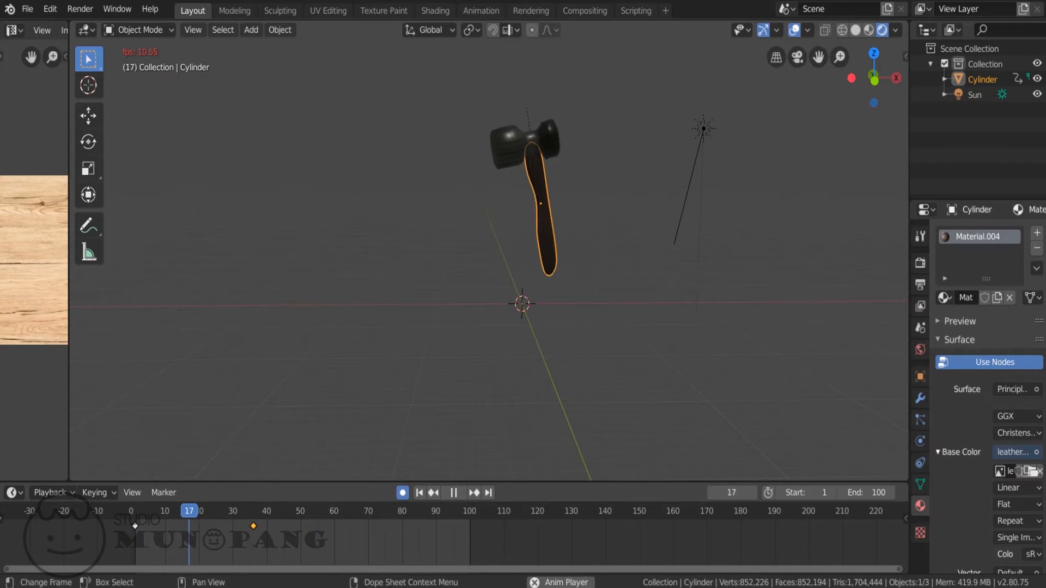
key(space)
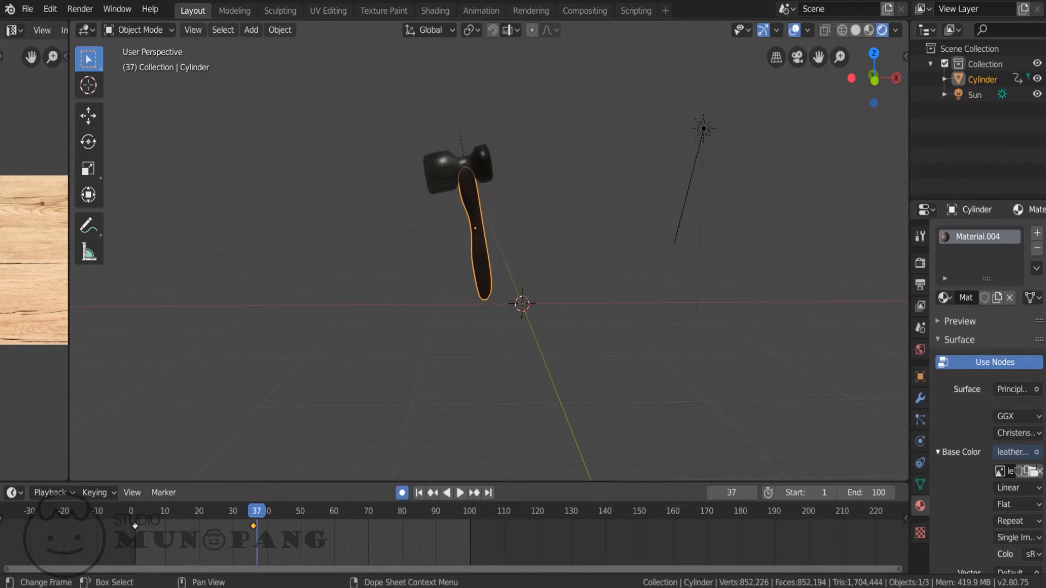
key(Left)
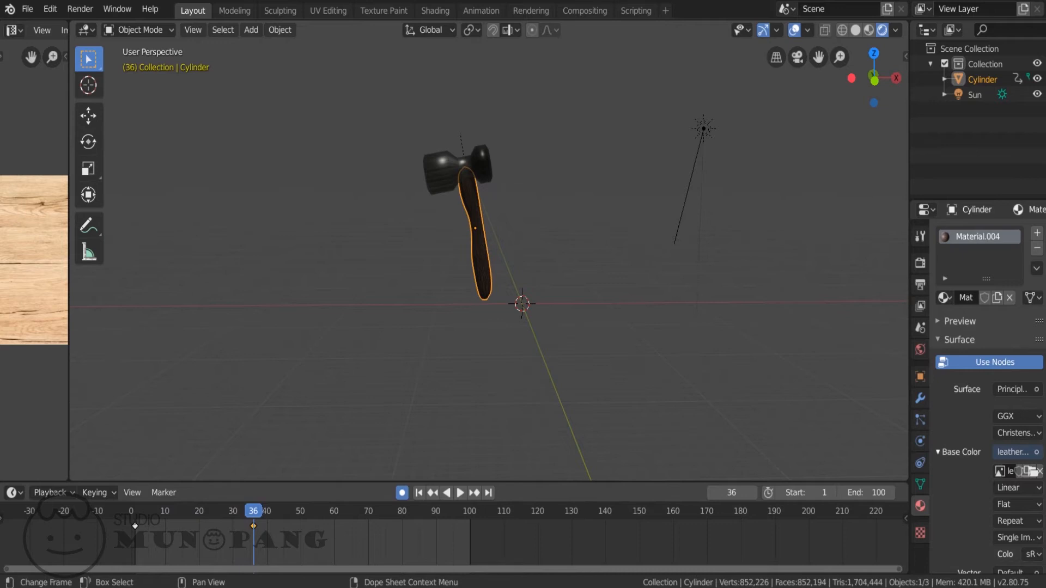
Step: Move the frame-36 keyframe to frame 17, and try scaling the spacing of both keyframes
key(g)
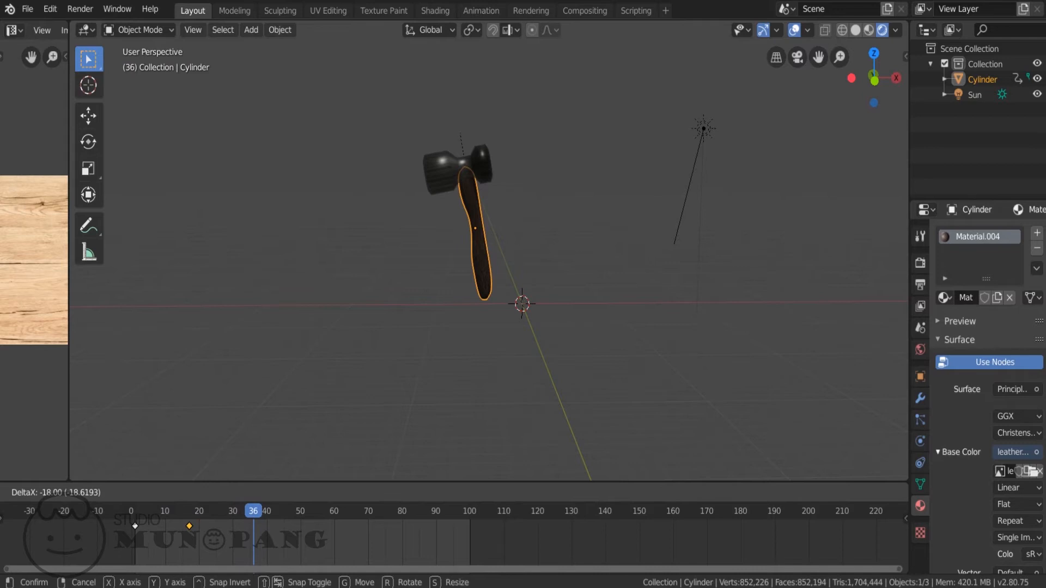
key(Return)
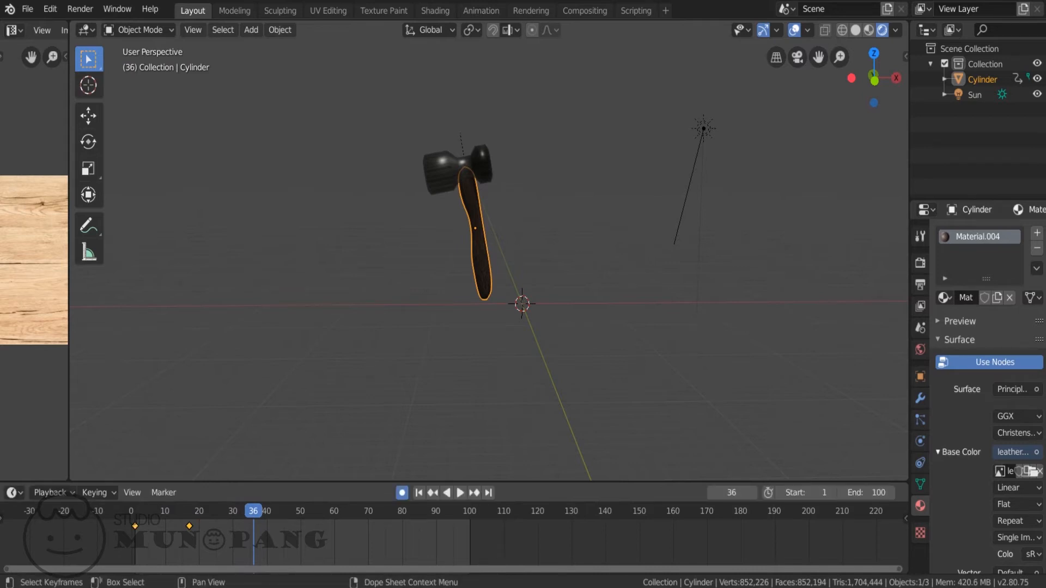
key(s)
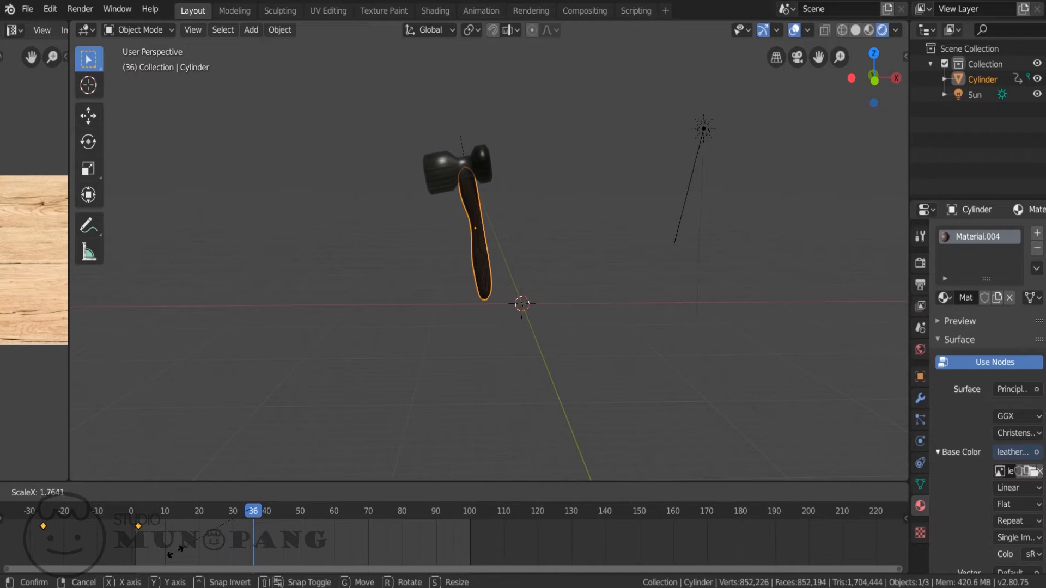
key(Escape)
Step: Play back the hammer's faster movement from frame 1
key(shift+Left)
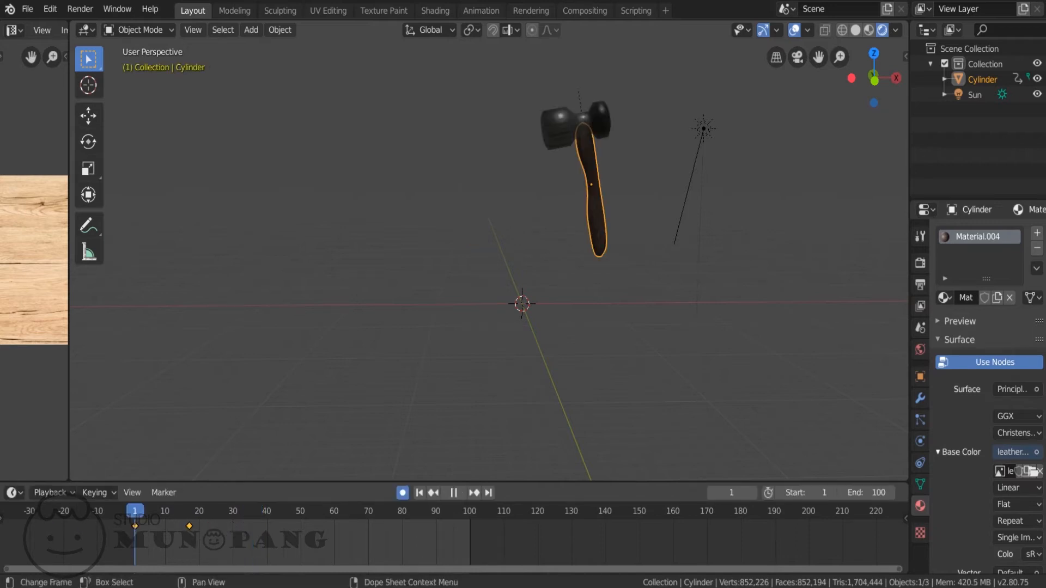
key(space)
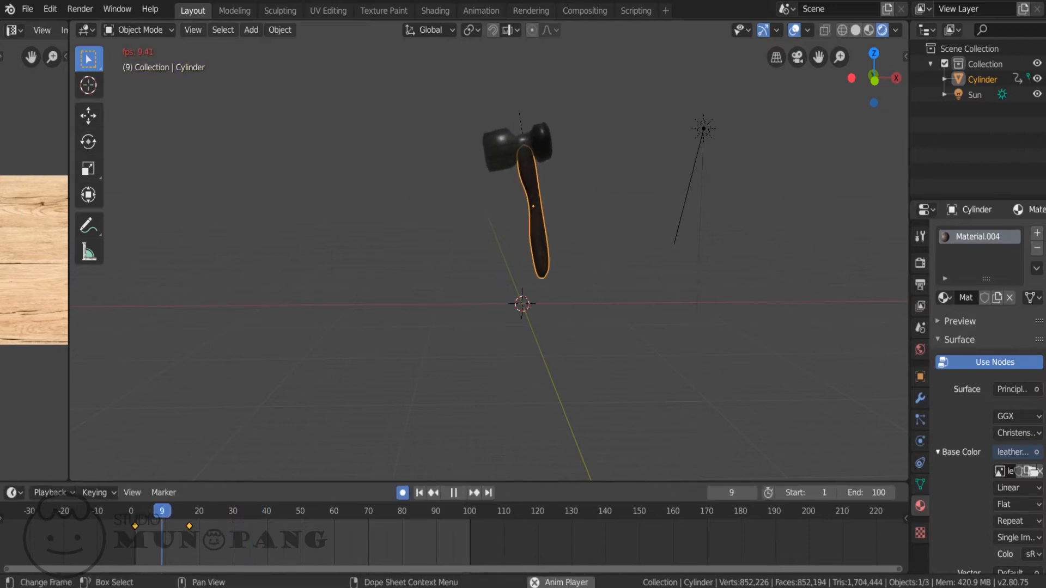
key(space)
Step: At frame 17, rotate the hammer until its handle is nearly horizontal and points toward positive X, to key its rotation
key(Left)
key(r)
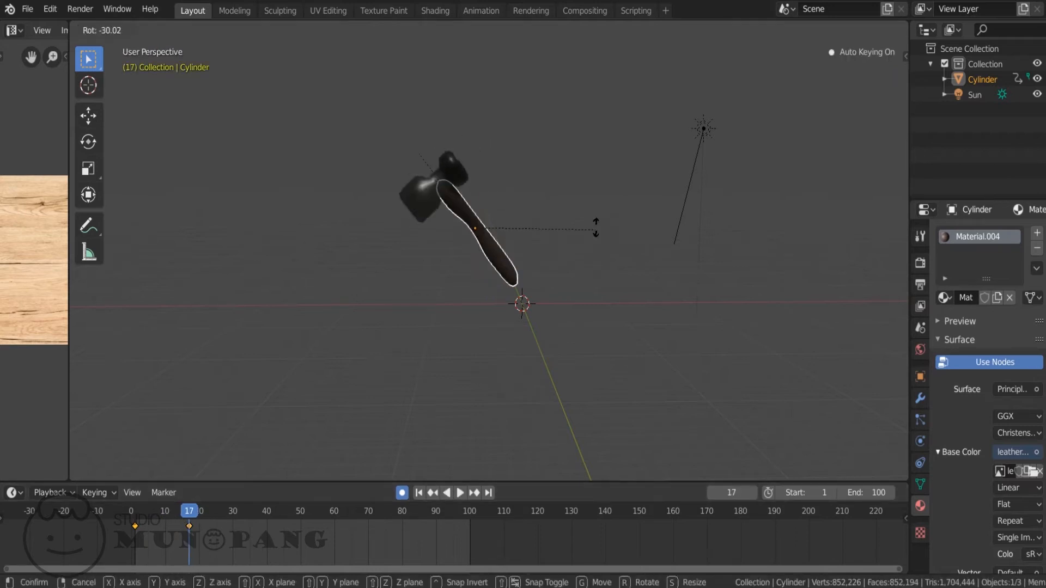
click(572, 85)
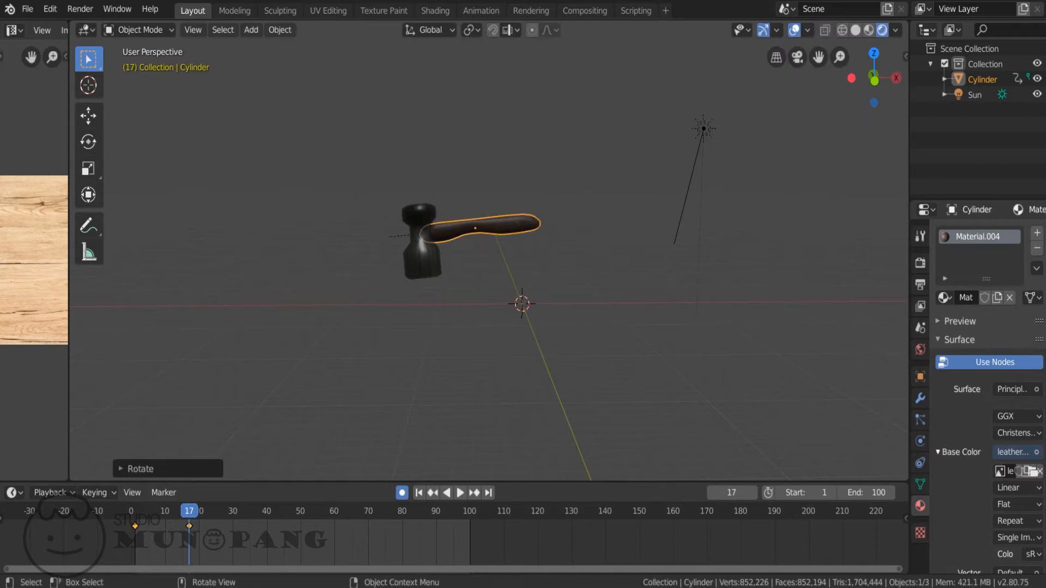
Step: Duplicate the hammer's frame-1 keyframe and place the copy at frame 9
click(236, 510)
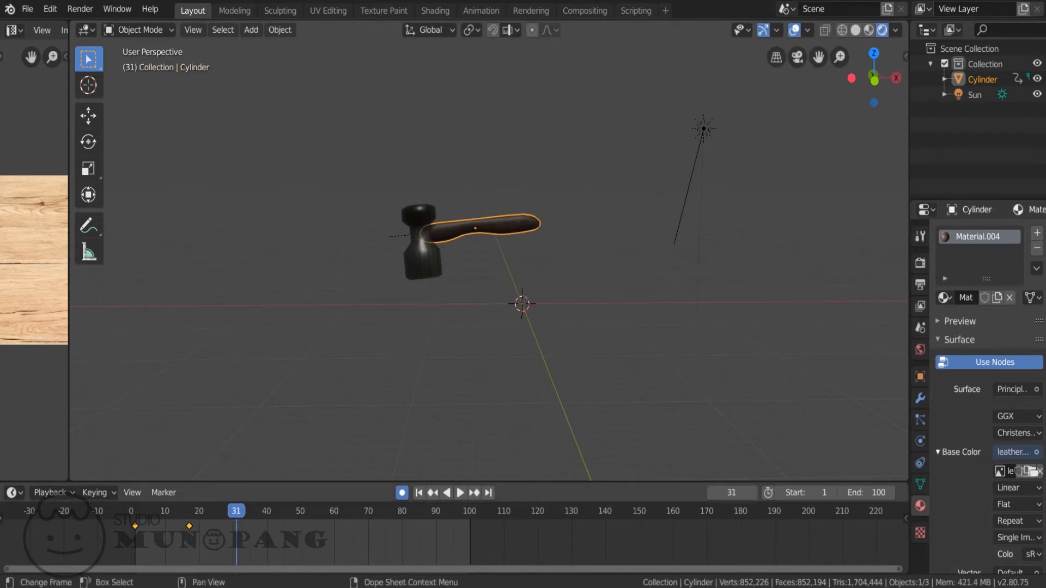
click(135, 510)
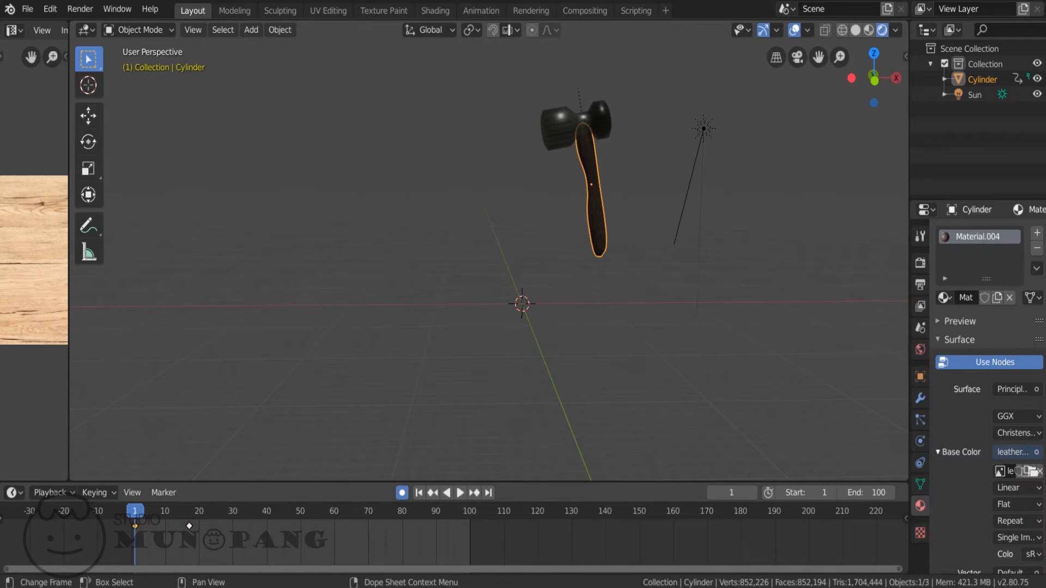
key(g)
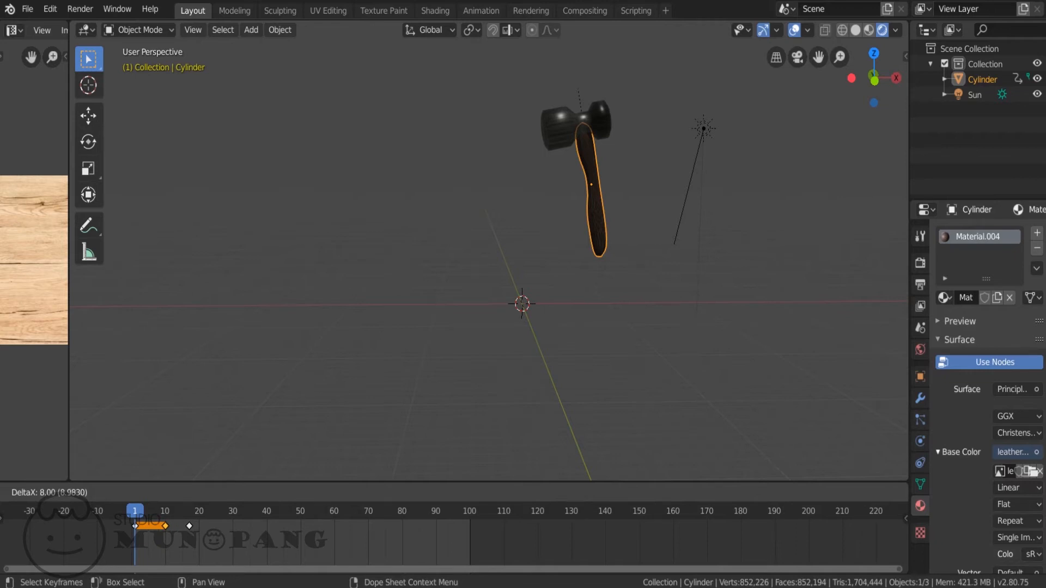
key(Return)
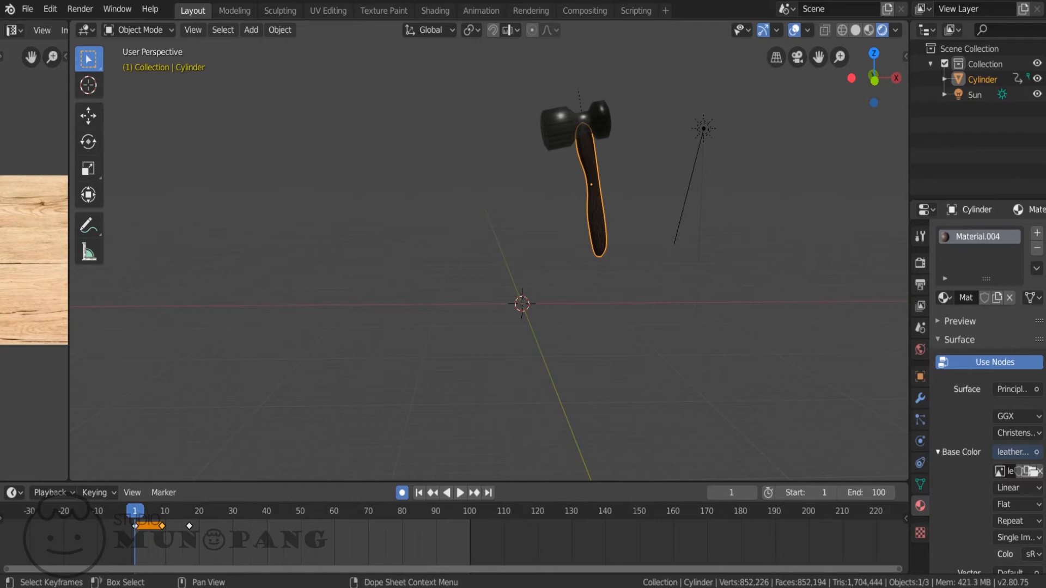
Step: Play back the animation from frame 1 to check the hold between frames 1 and 9
key(Up)
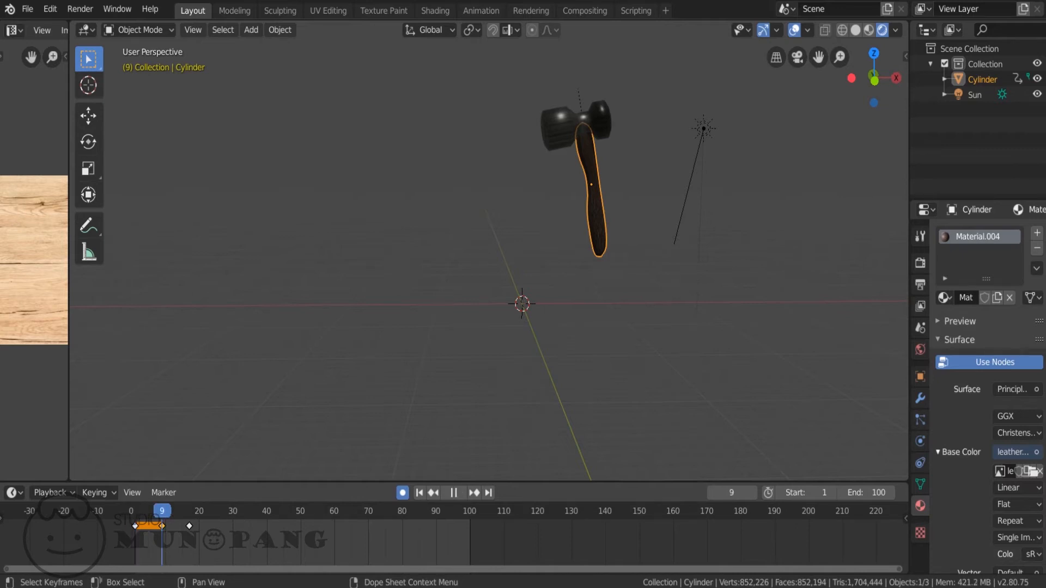
key(shift+Left)
key(space)
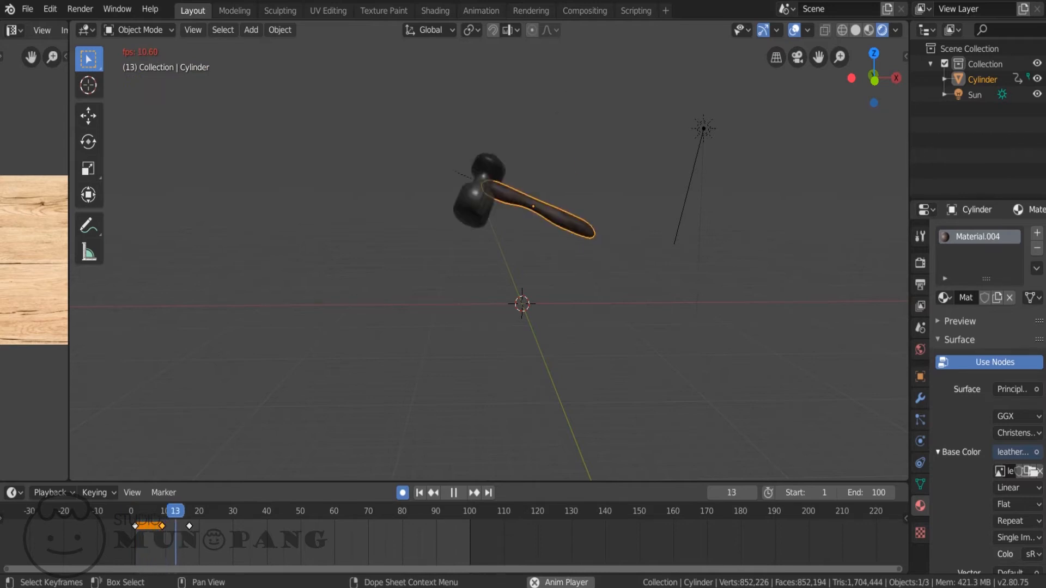
key(space)
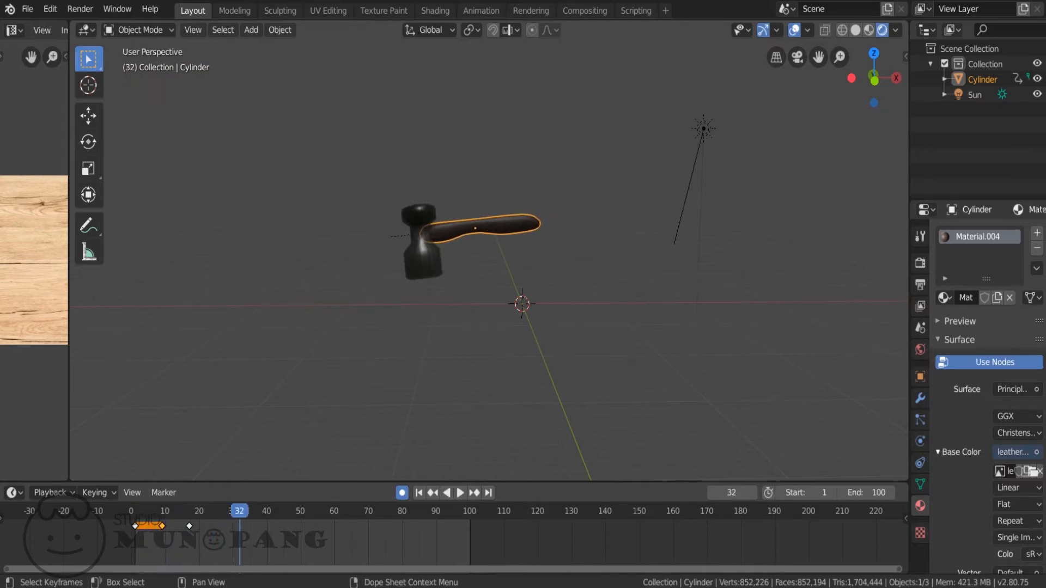
Step: Replace the frame-9 copy with a duplicate of the frame-1 keyframe at frame 31 and play back the animation
key(ctrl+z)
key(shift+d)
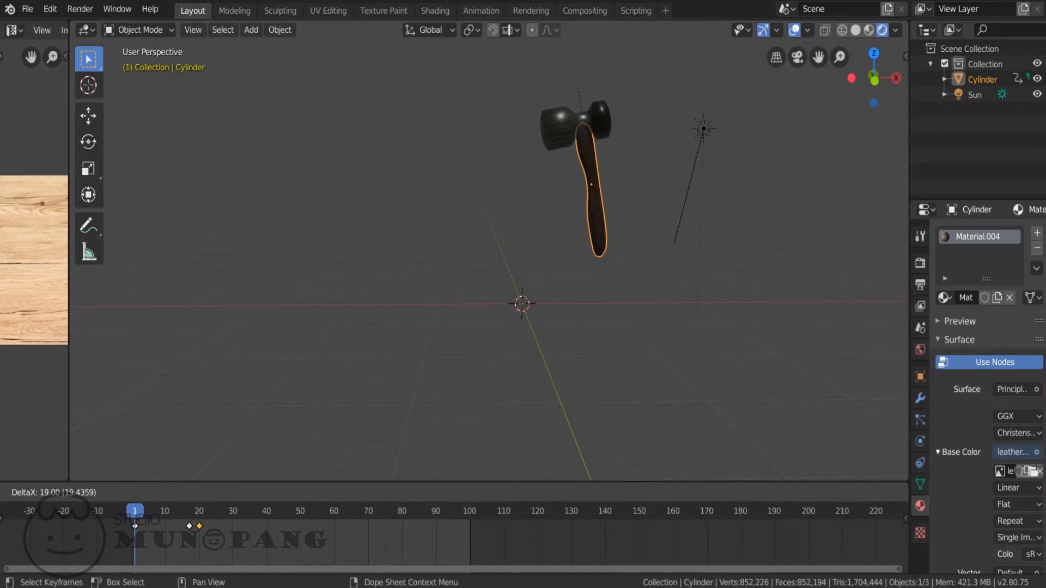
key(Return)
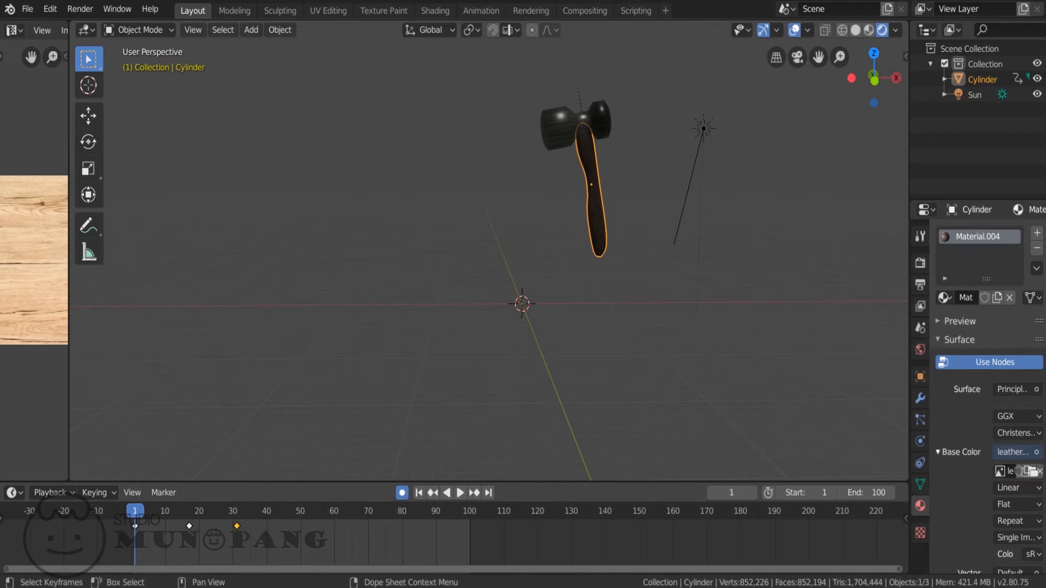
key(space)
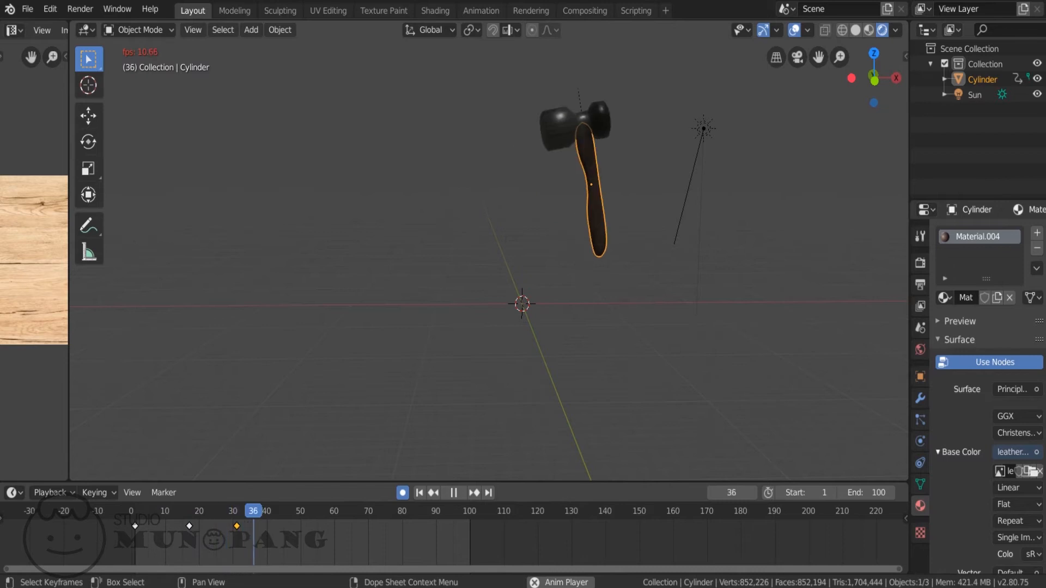
Step: Play back the hammer animation again from frame 2 until it passes the keyframe at frame 31
key(space)
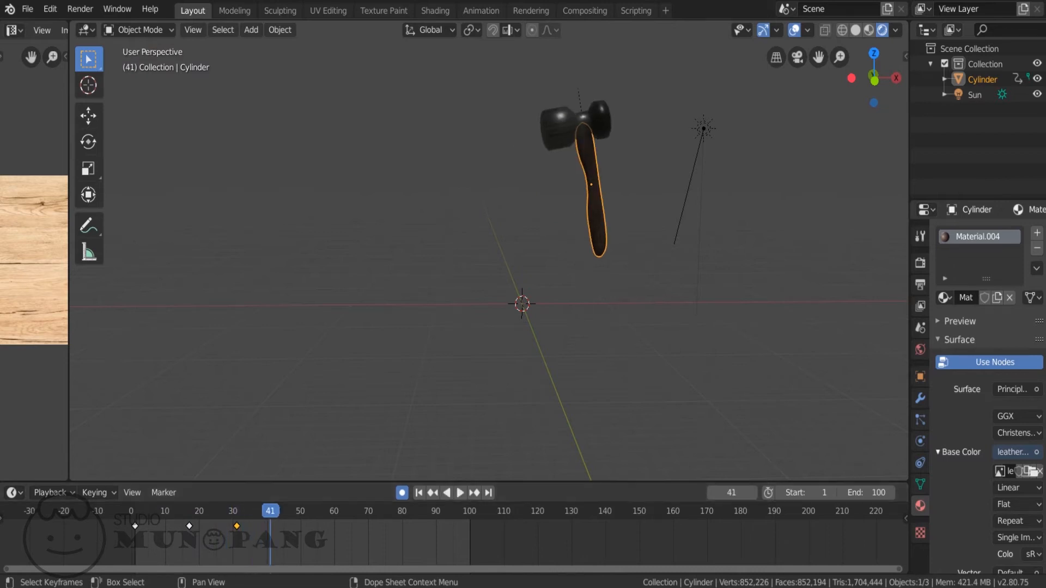
click(139, 511)
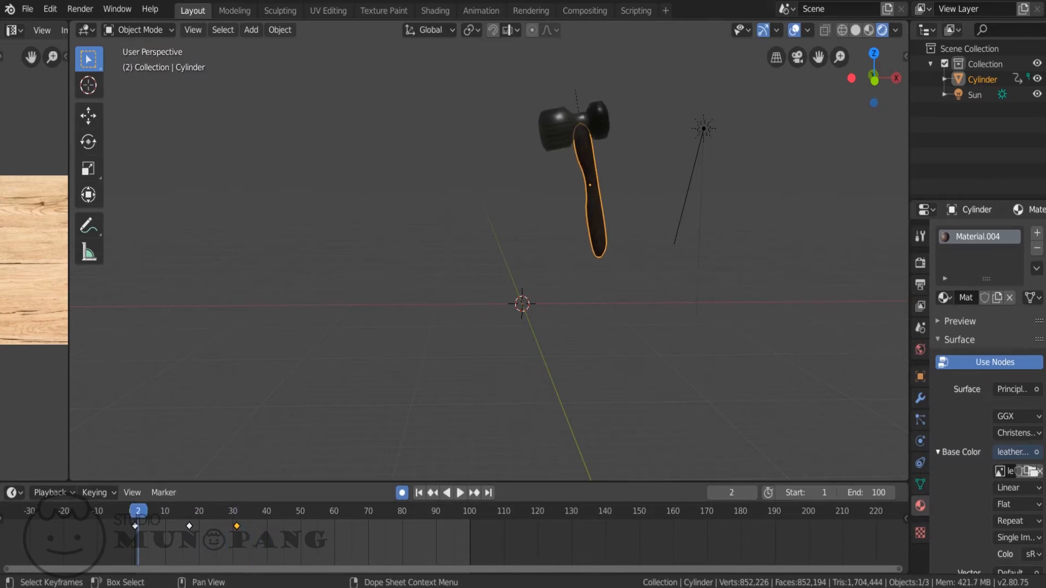
key(space)
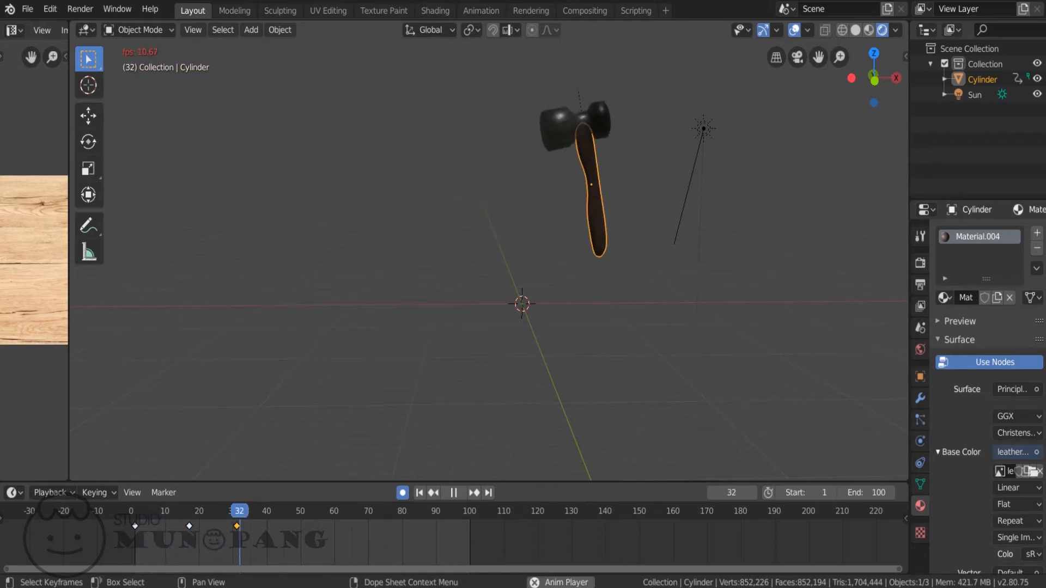
key(space)
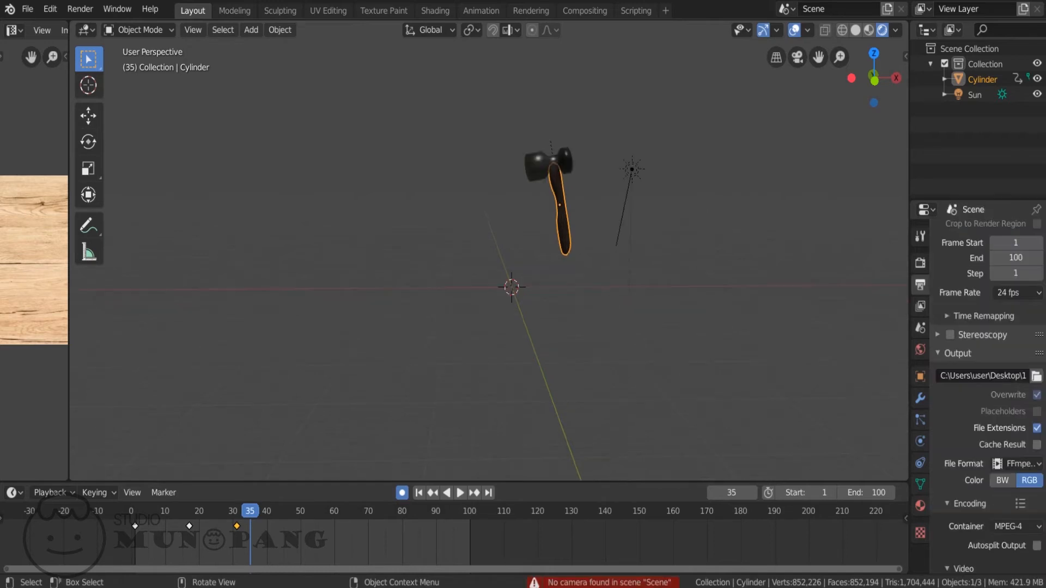
Step: Return to frame 1 and add a camera to the scene at the world origin
middle_drag(490, 327, 537, 343)
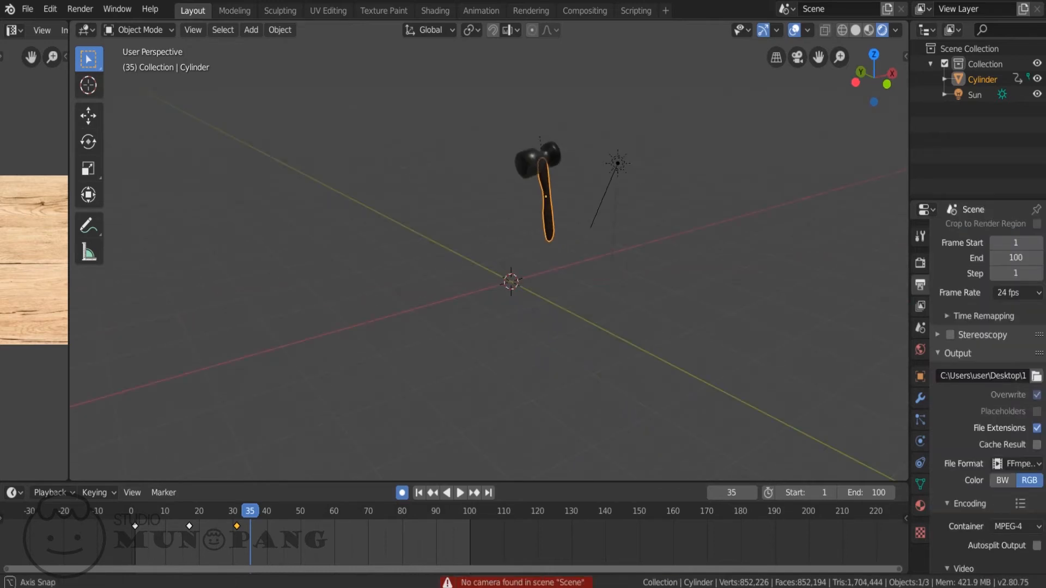
key(shift+Left)
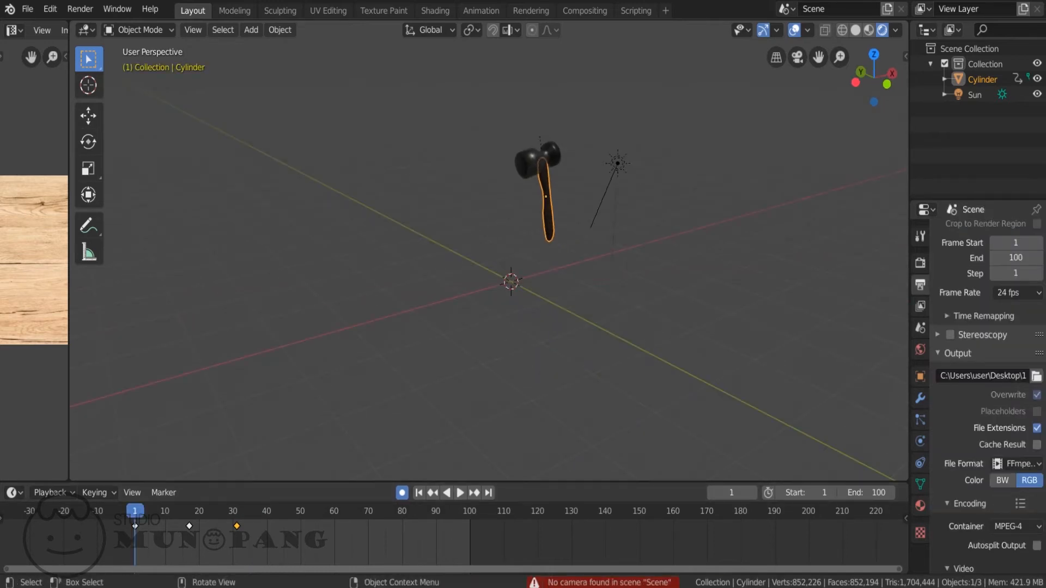
key(shift+a)
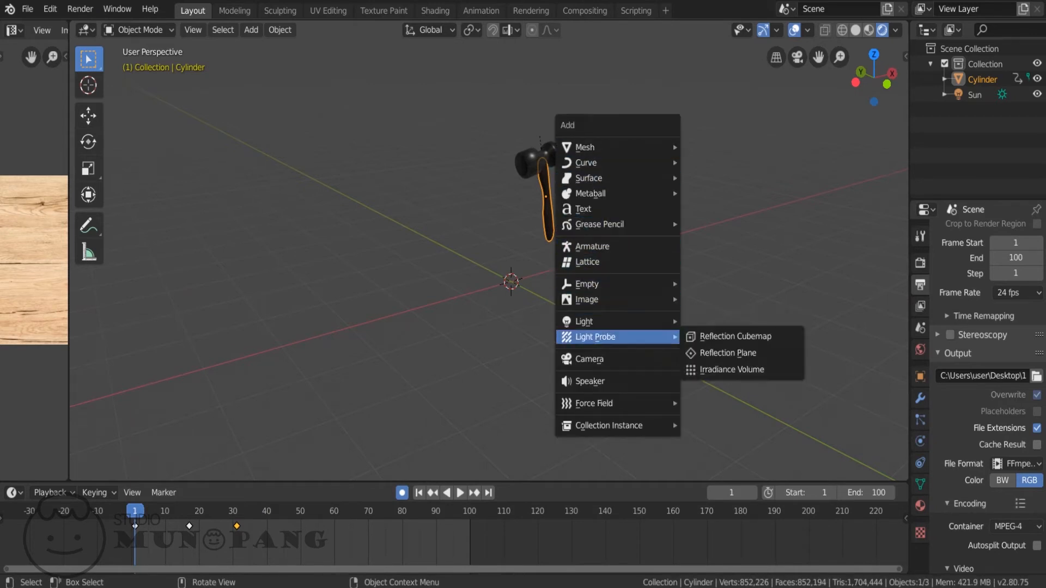
click(589, 358)
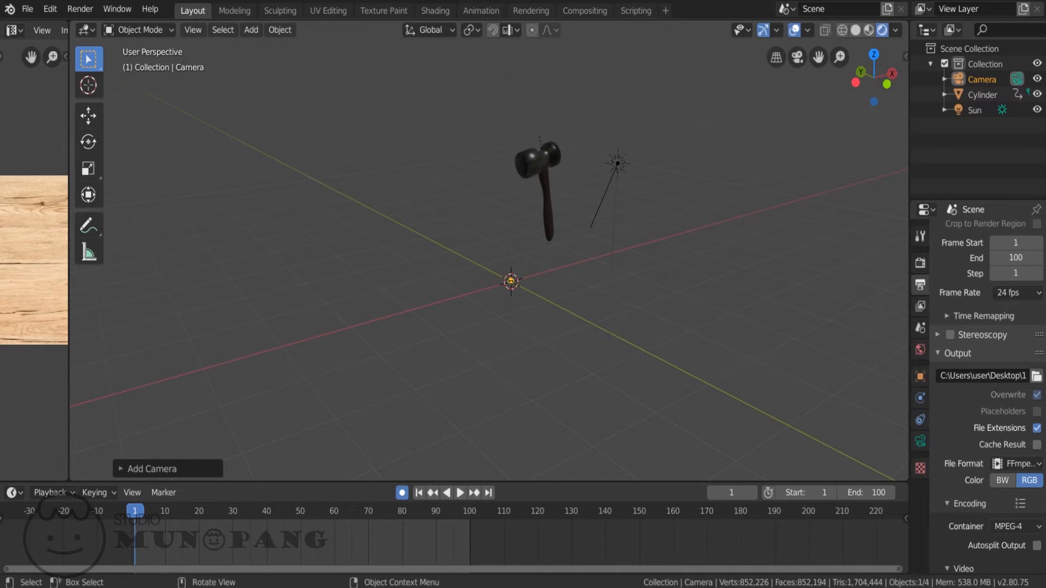
scroll(489, 250, up, 9)
scroll(489, 250, down, 4)
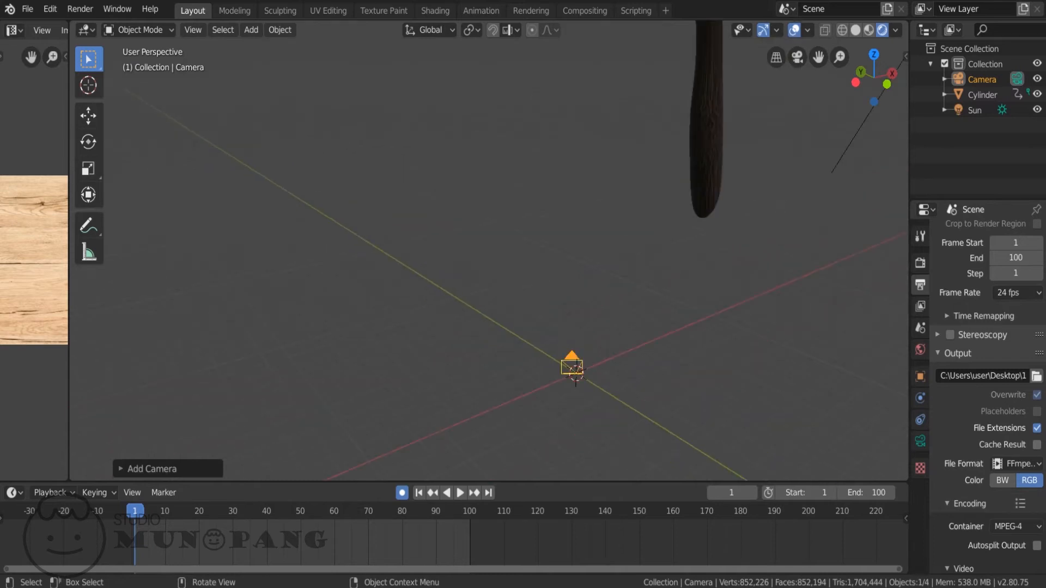
scroll(488, 251, down, 3)
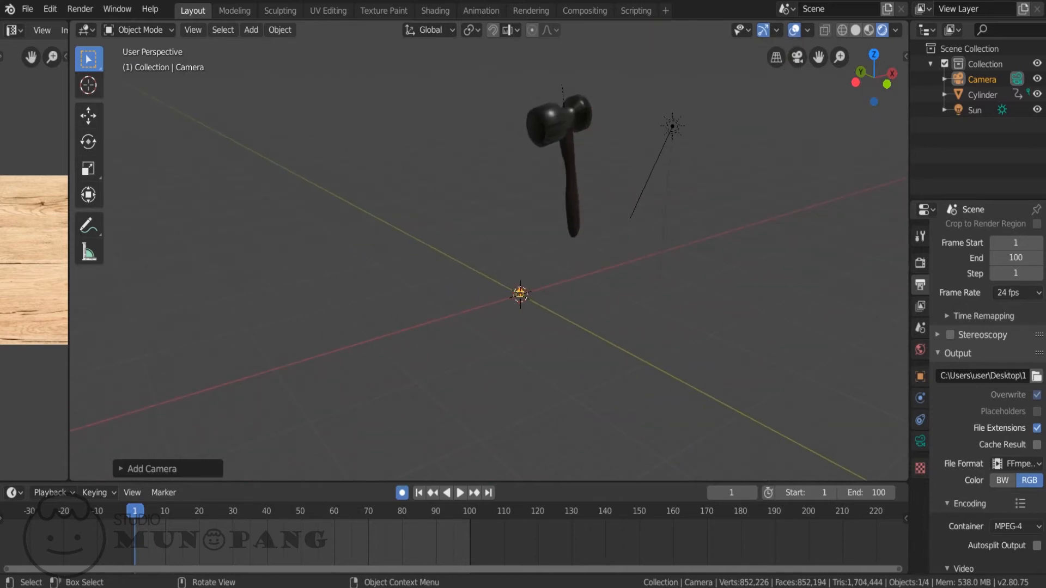
Step: Look through the new camera to examine what its frame captures
key(KP_0)
key(KP_0)
click(193, 30)
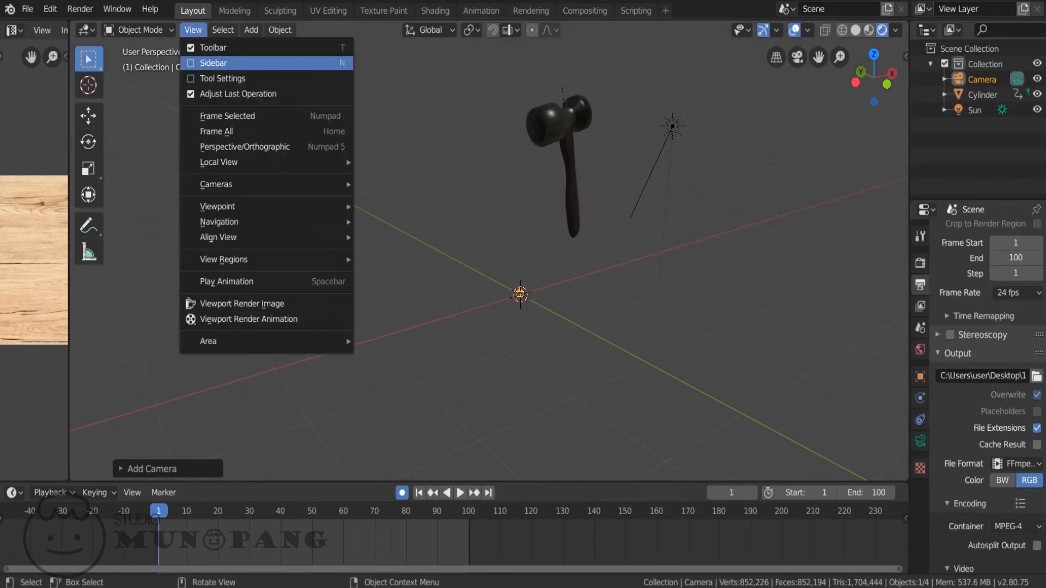
mouse_move(245, 206)
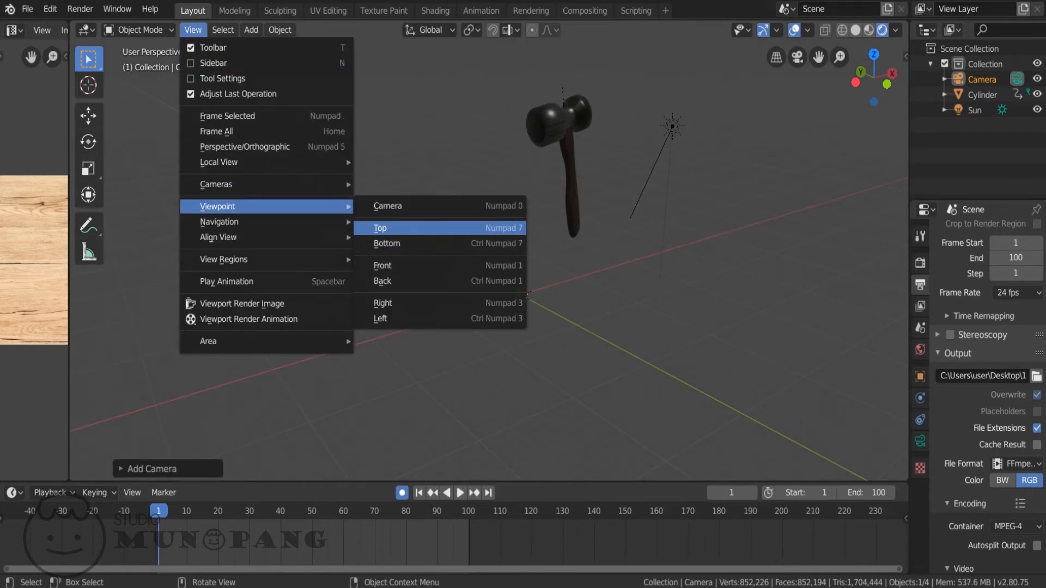
click(414, 206)
scroll(489, 250, down, 3)
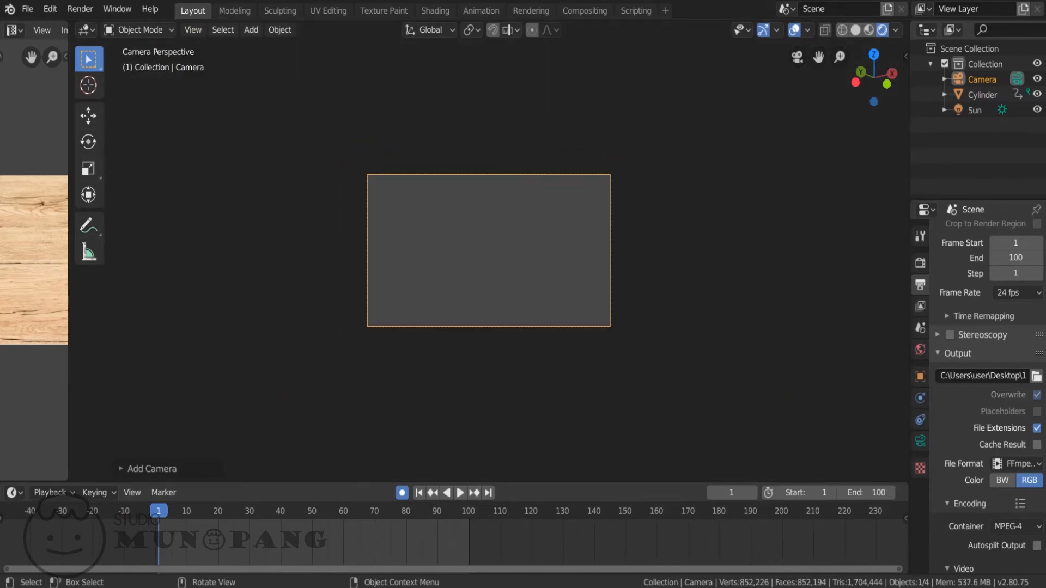
scroll(489, 250, up, 4)
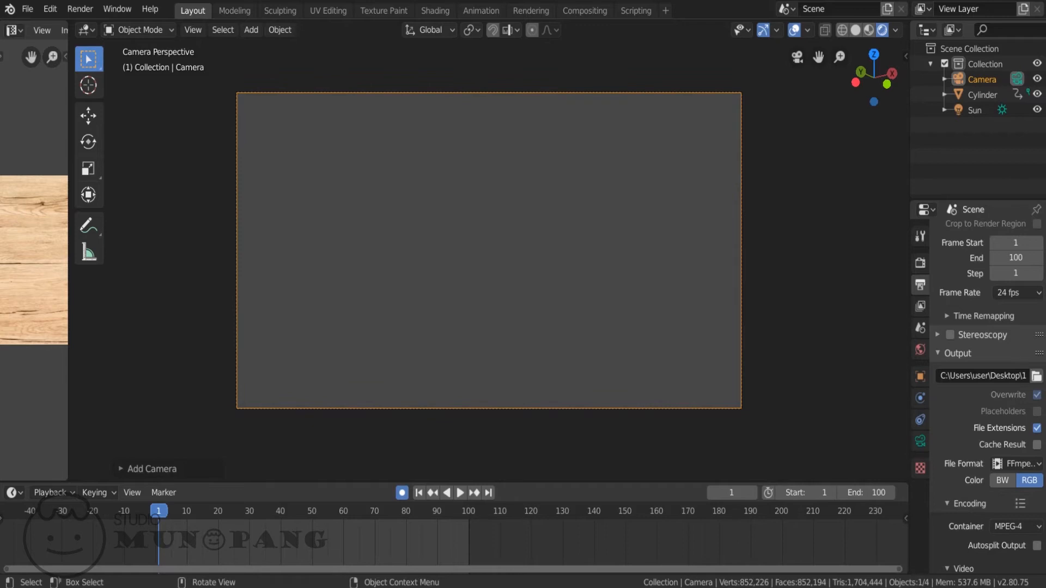
Step: In top view, move the camera about -5.2 m in X and -14 m in Y, away from the hammer
key(KP_0)
key(KP_7)
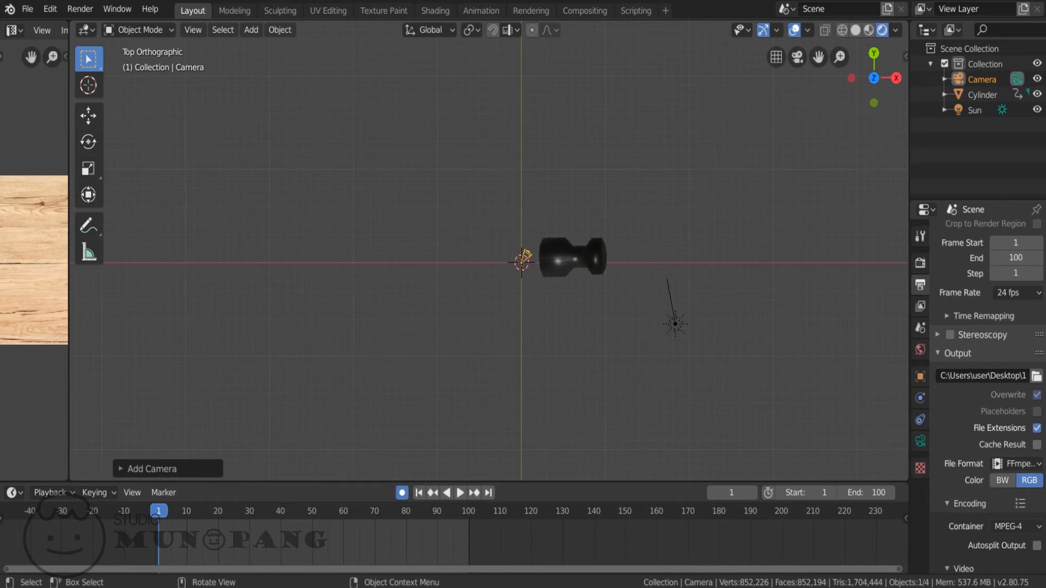
key(g)
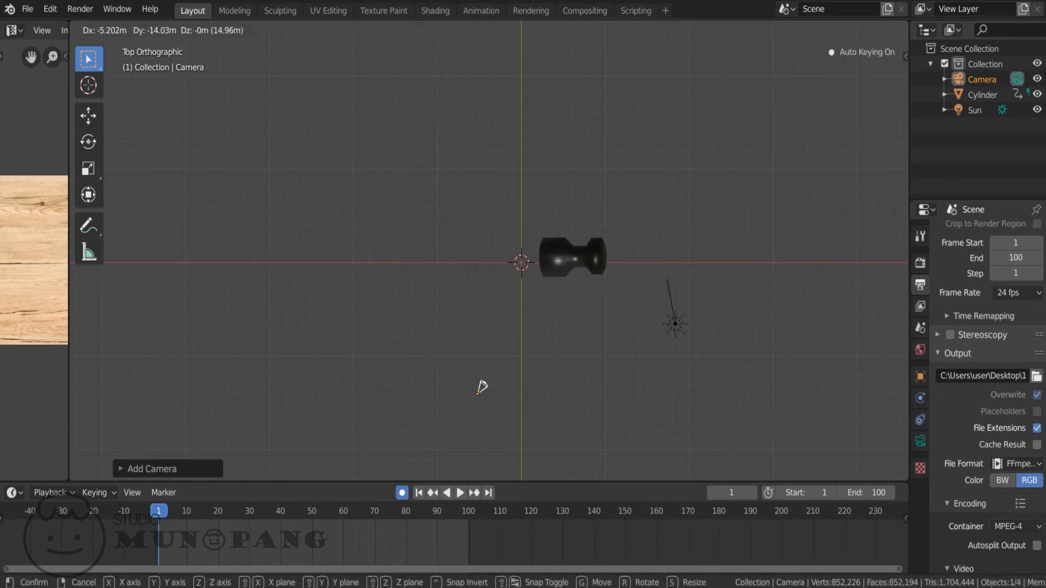
key(Return)
Step: Looking through the camera, raise it along global Z in two moves until the hammer's handle lies in the frame
key(KP_0)
key(g)
key(z)
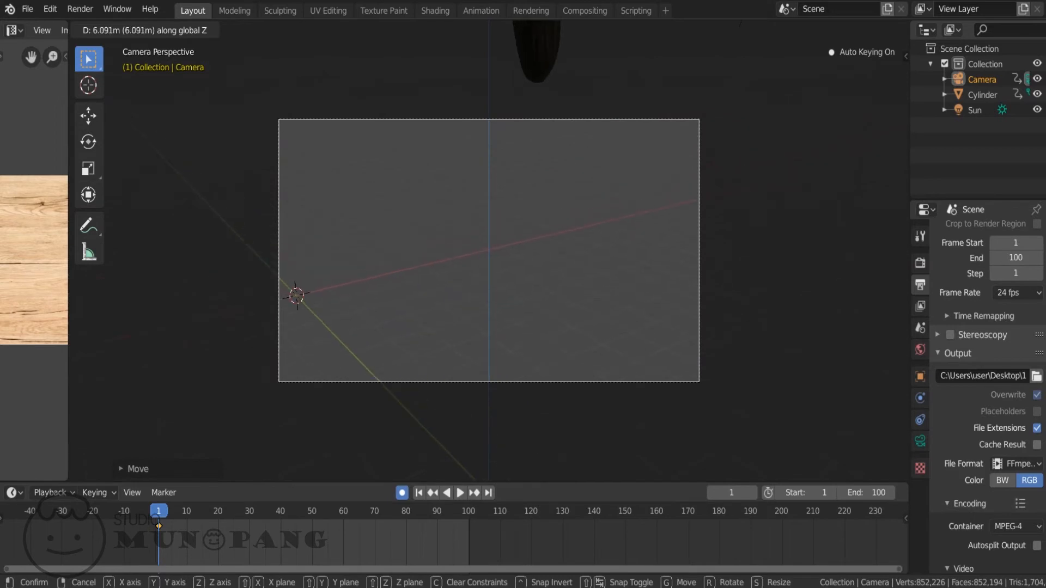
key(Return)
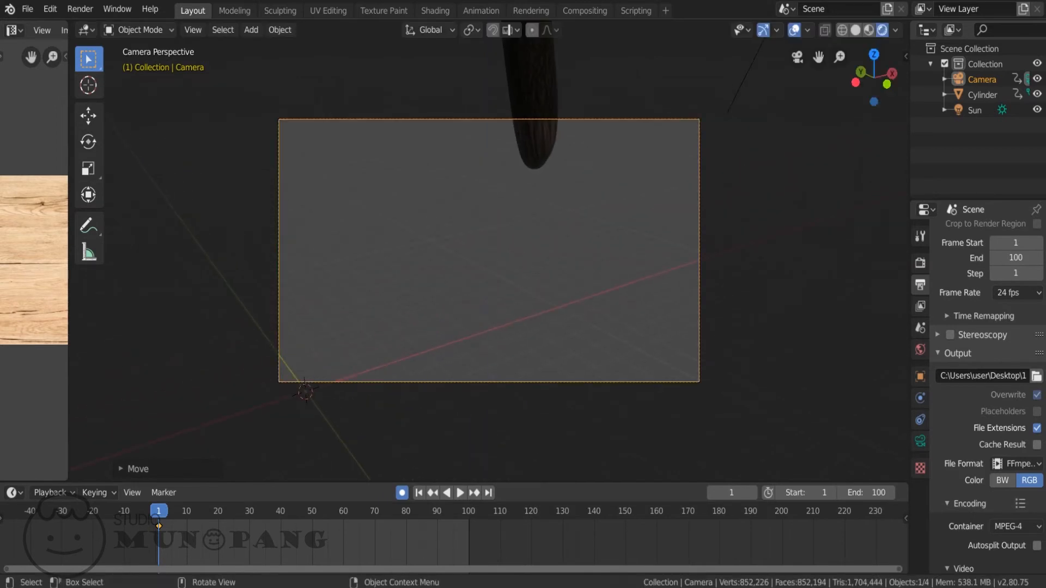
key(g)
key(z)
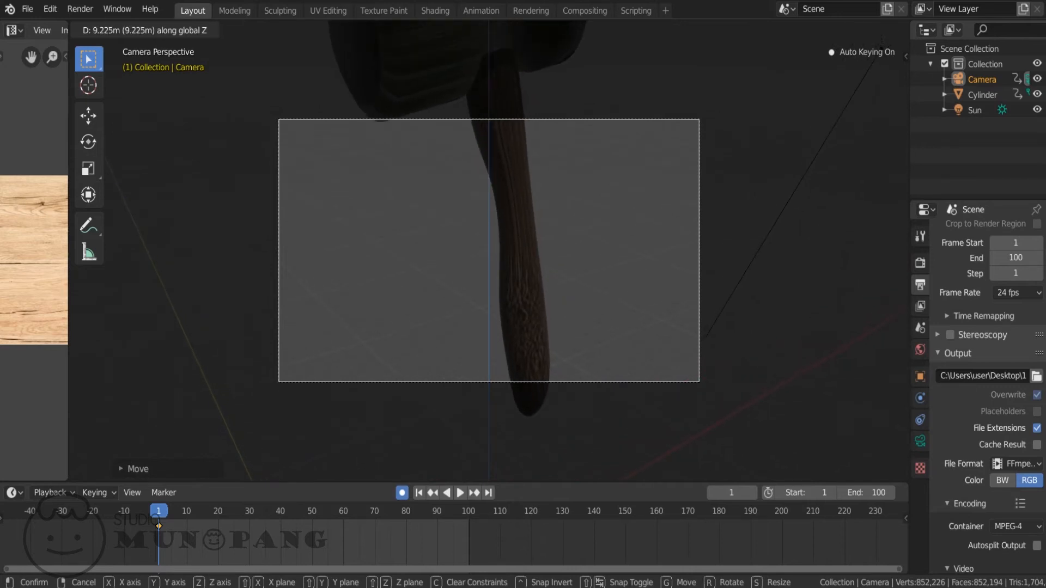
key(Return)
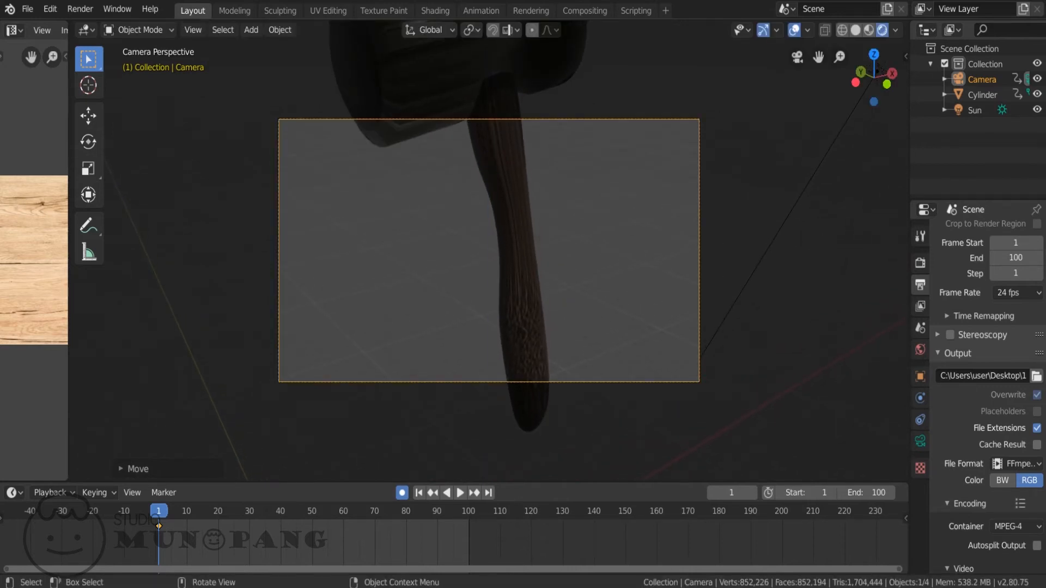
Step: Reduce the camera lens angle to about 14.8 mm so that the whole hammer fits inside the camera frame
scroll(488, 250, up, 1)
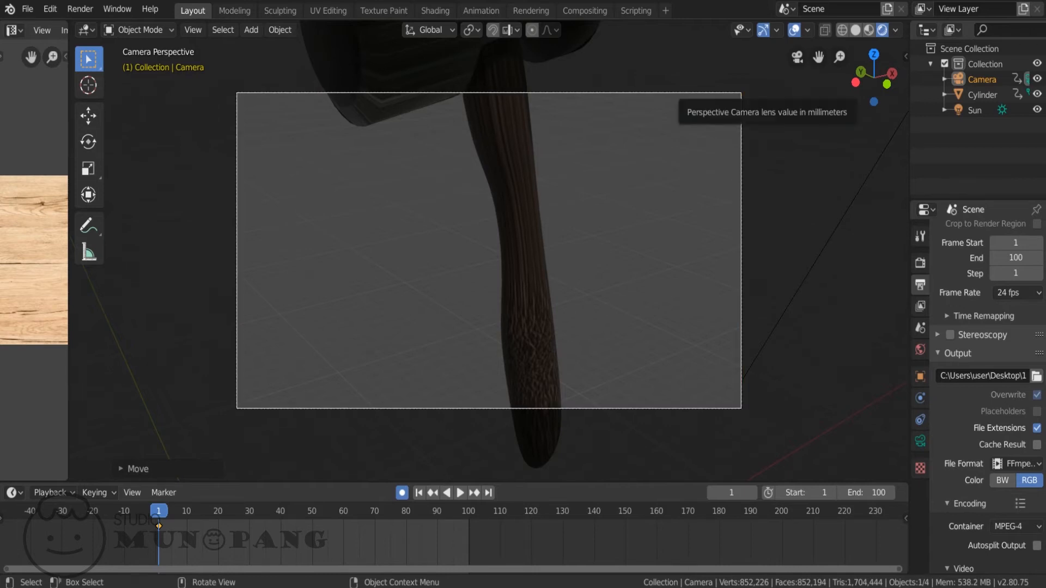
right_click(700, 130)
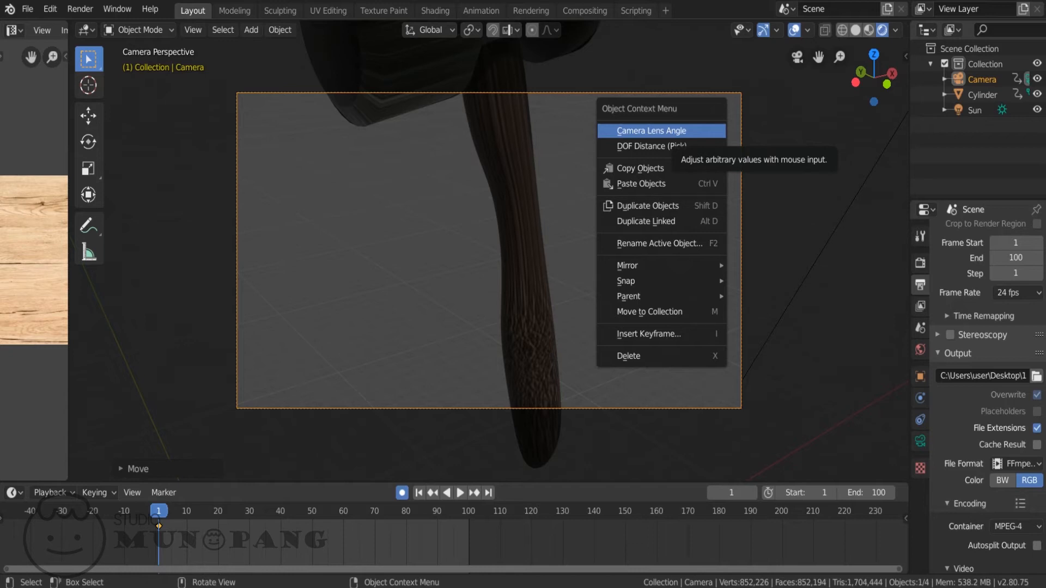
click(675, 131)
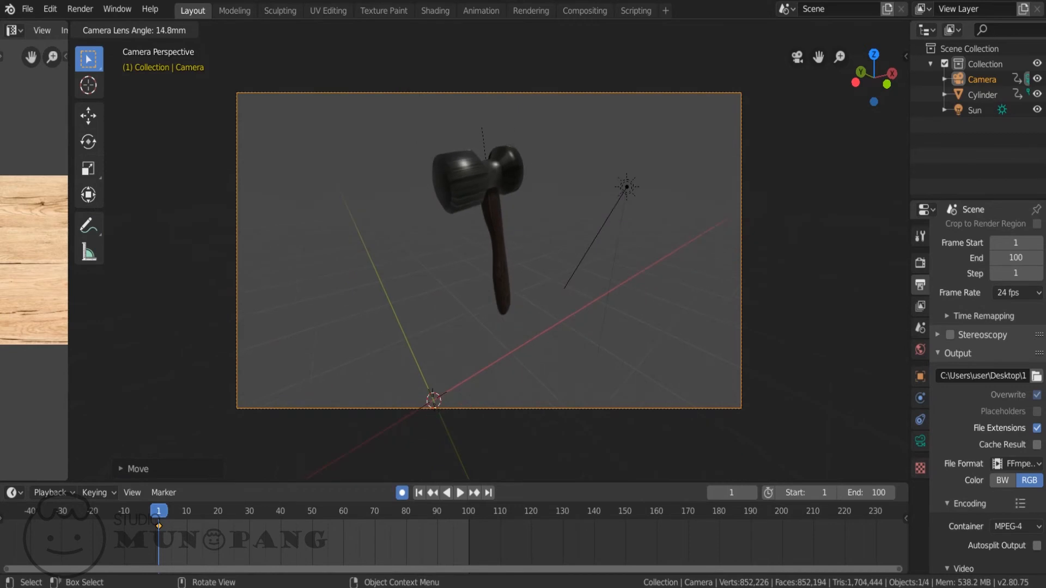
click(489, 251)
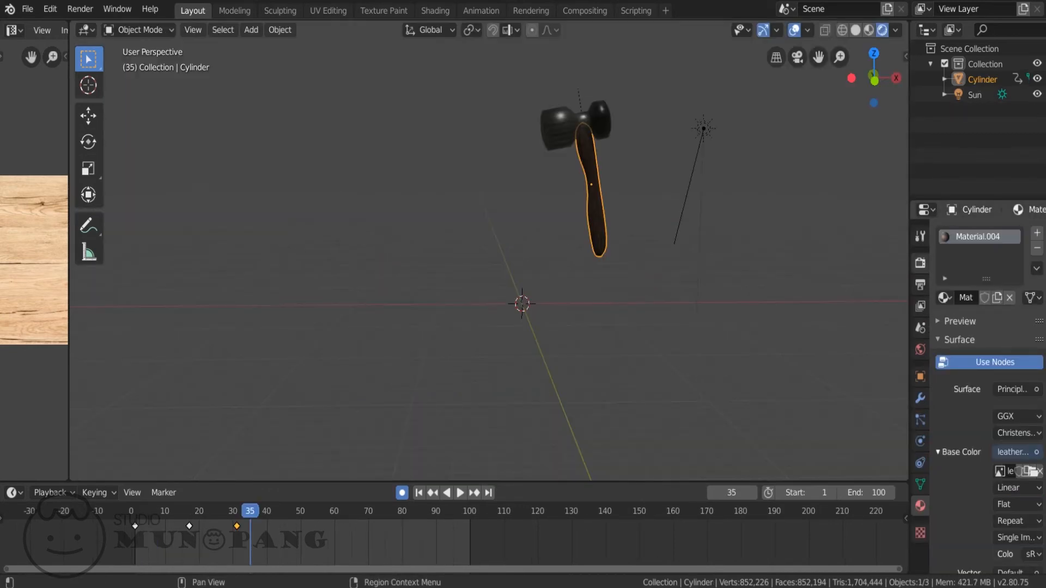
Step: Set the render output path to the Desktop folder with the file name 1
click(920, 263)
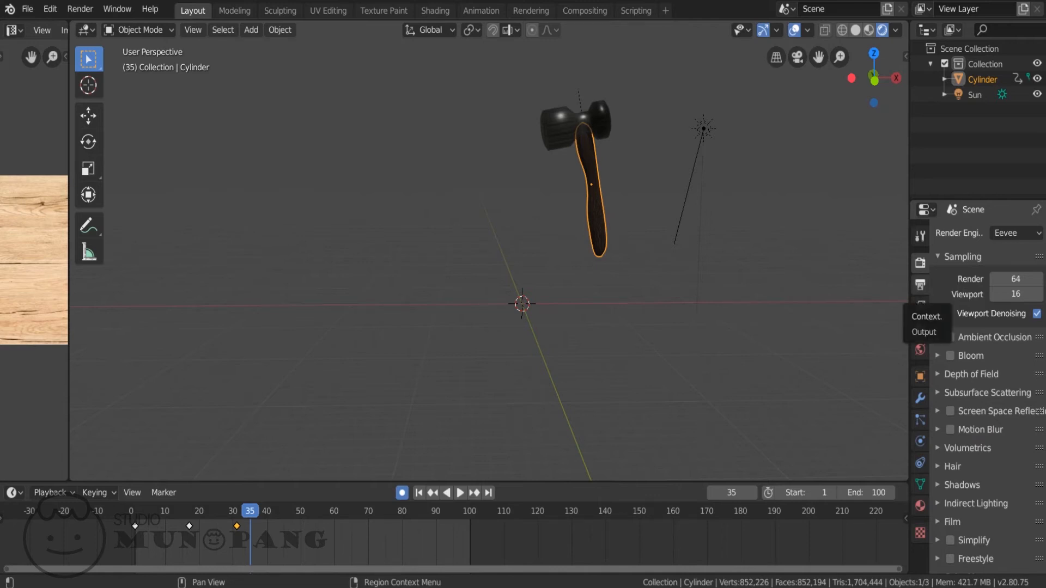
click(920, 285)
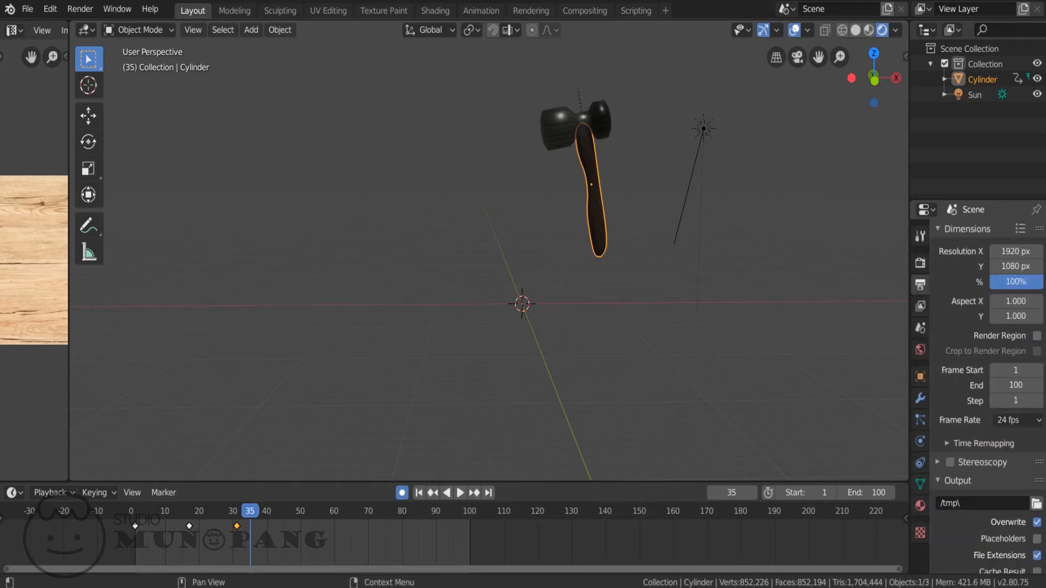
scroll(986, 408, down, 3)
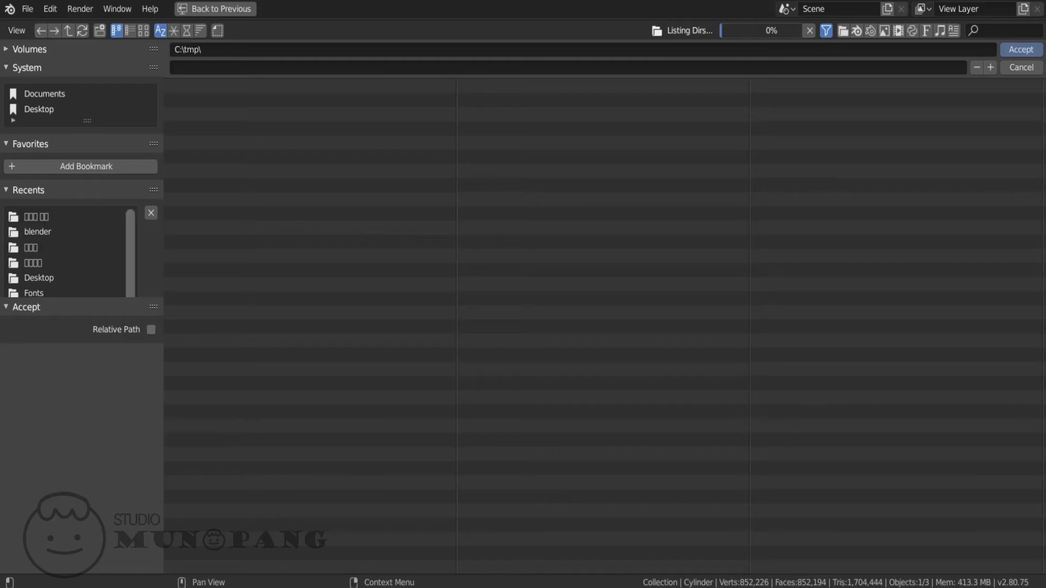
click(1035, 430)
click(49, 278)
click(49, 277)
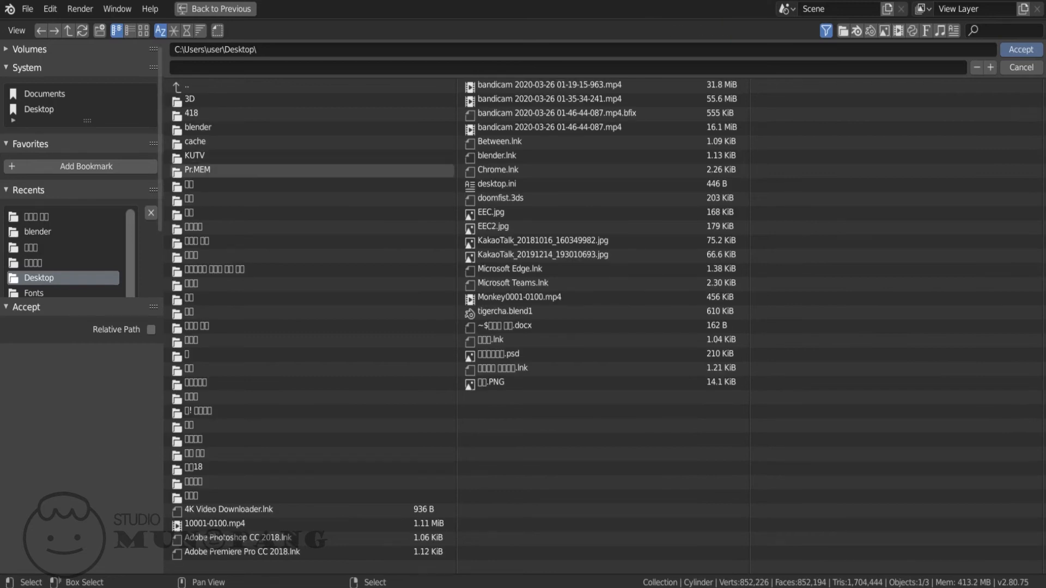
click(393, 67)
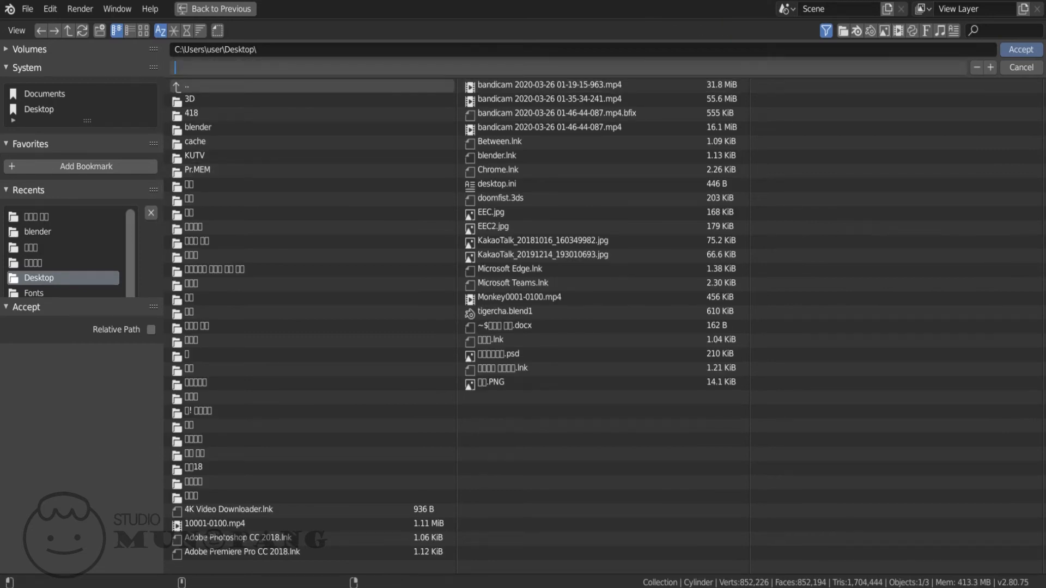
text(1)
key(Return)
Step: Set the render output's file format to FFmpeg video and show its encoding settings
scroll(986, 398, down, 3)
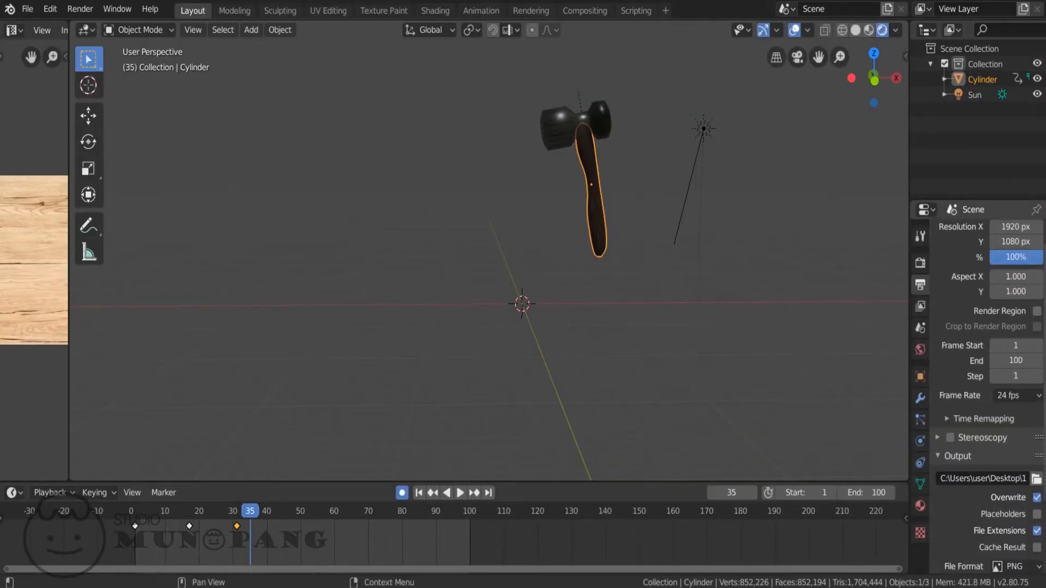
scroll(985, 397, down, 1)
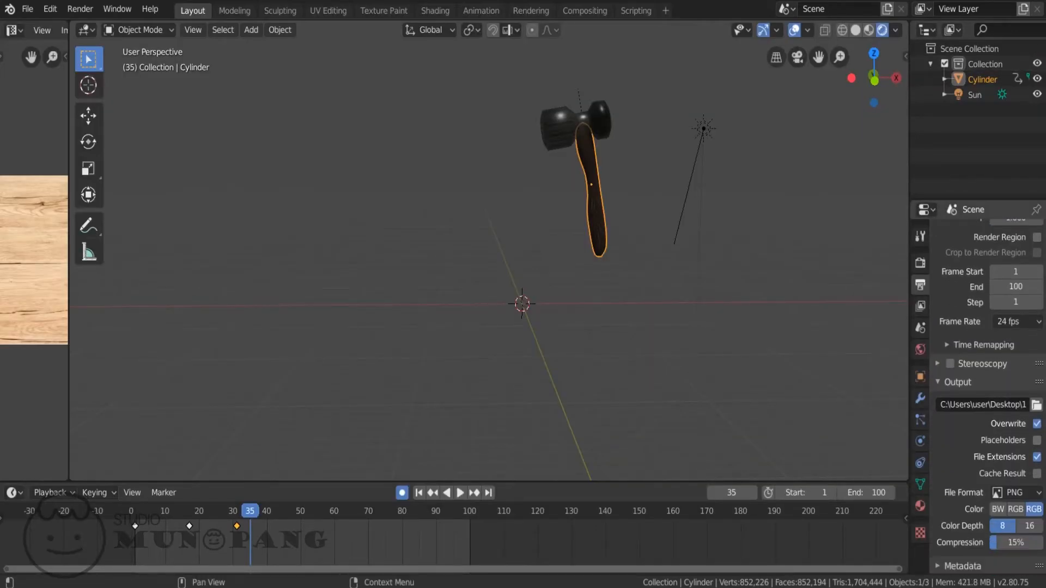
scroll(986, 397, down, 1)
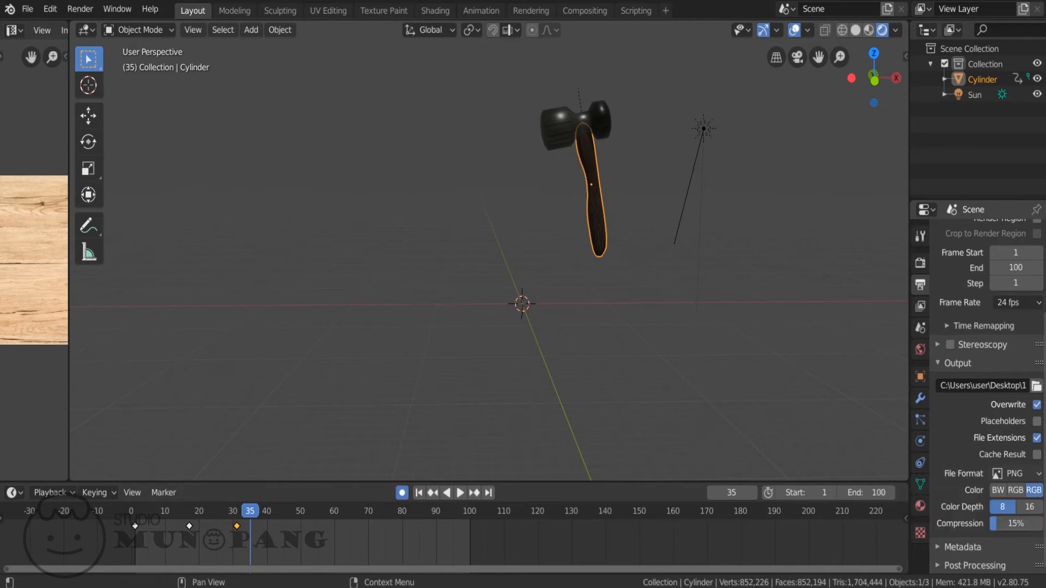
click(1016, 474)
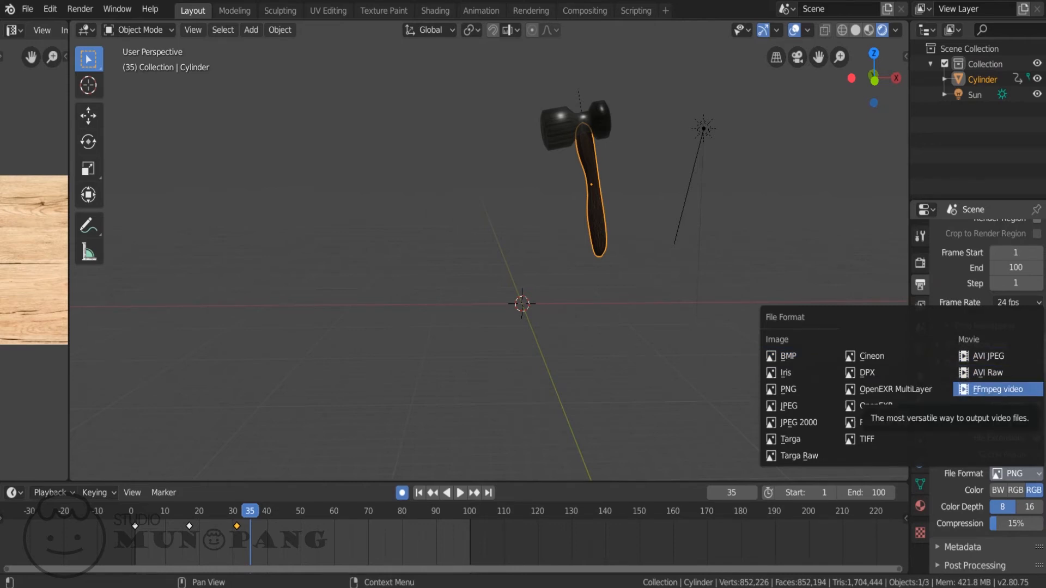
click(998, 389)
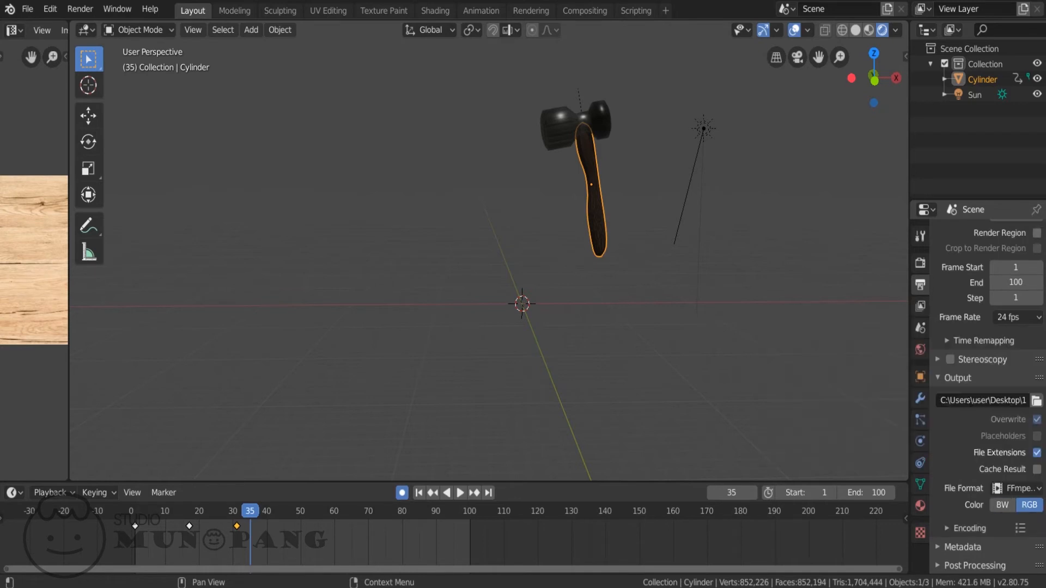
scroll(1011, 544, down, 1)
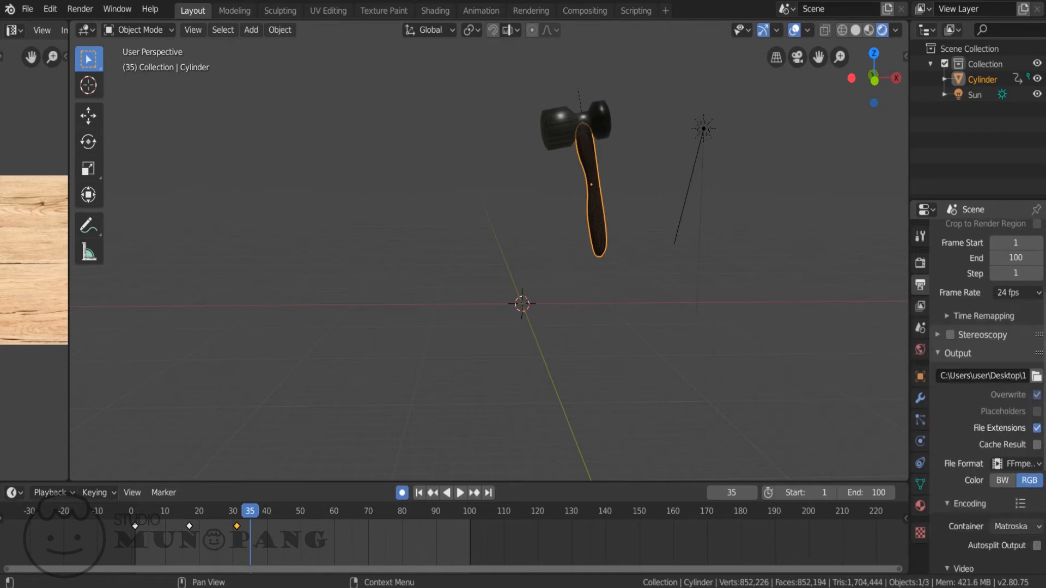
Step: Set the video encoding container to MPEG-4 and render the whole animation
click(1010, 526)
click(986, 475)
click(1010, 526)
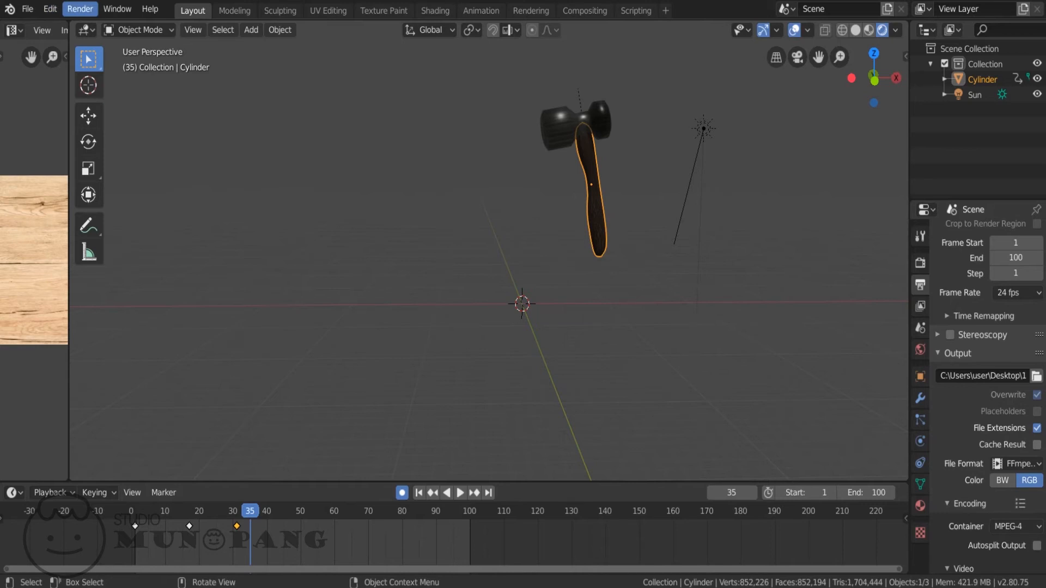
click(81, 9)
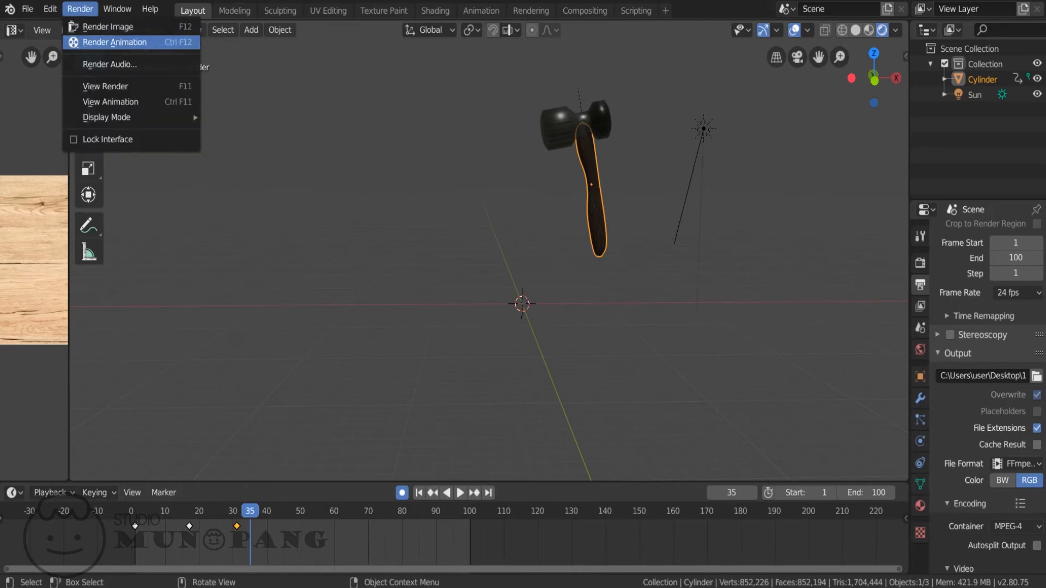
click(114, 42)
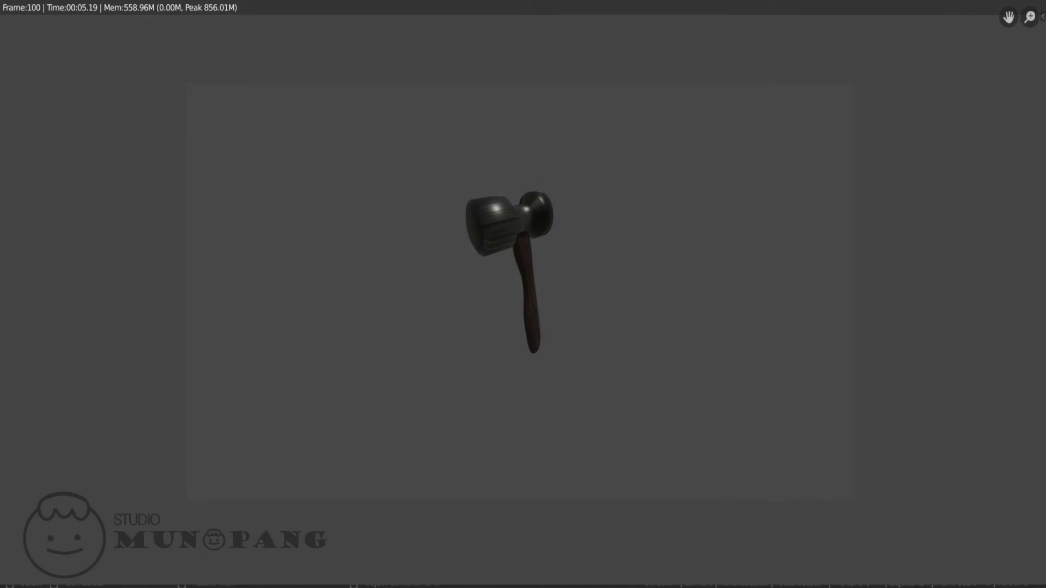
Step: In File Explorer, play the rendered video 10001-0100 from the Desktop folder, and return to Blender
key(alt+Tab)
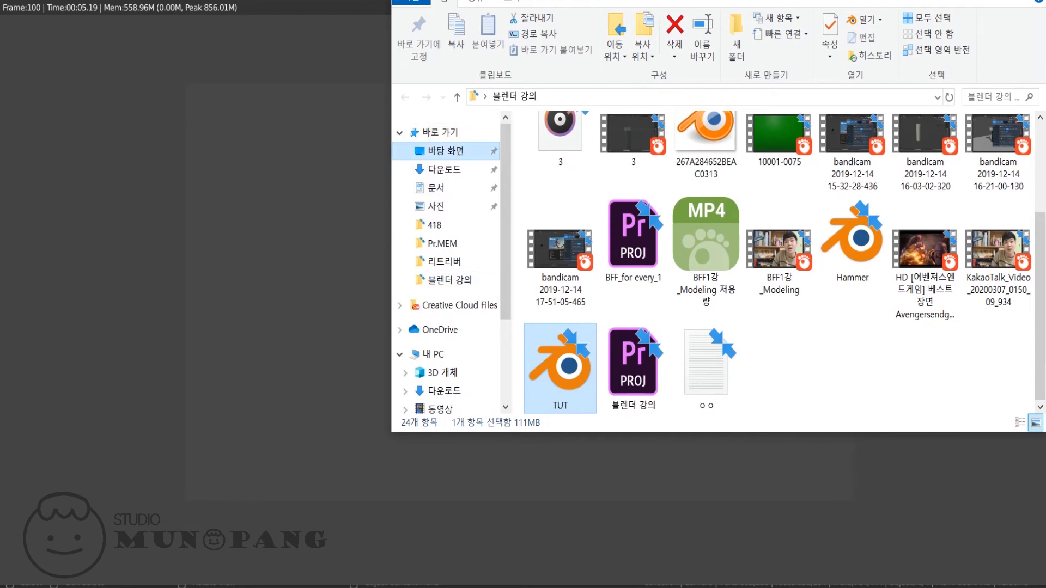
click(445, 151)
scroll(707, 217, down, 3)
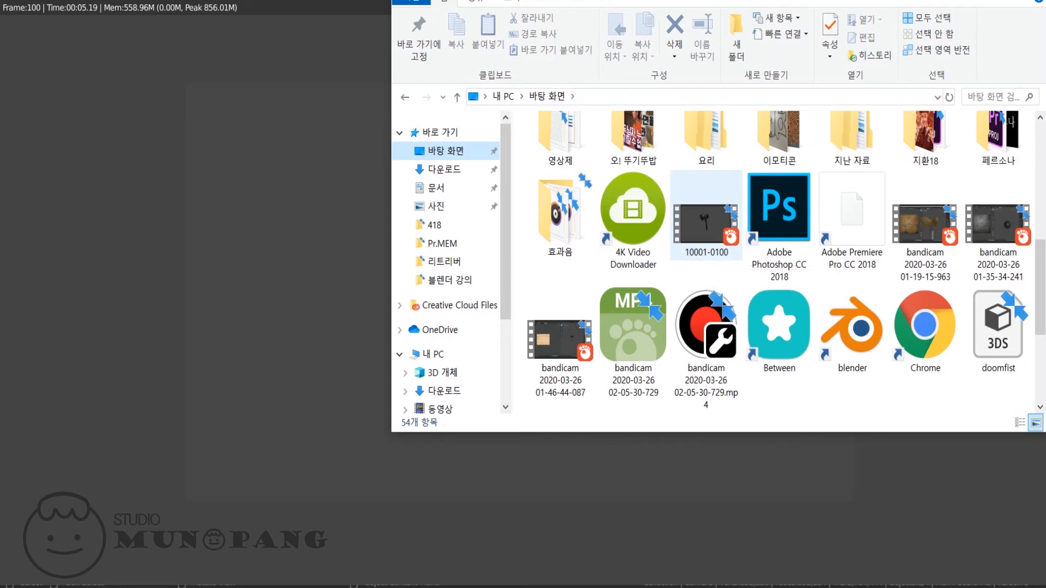
click(706, 218)
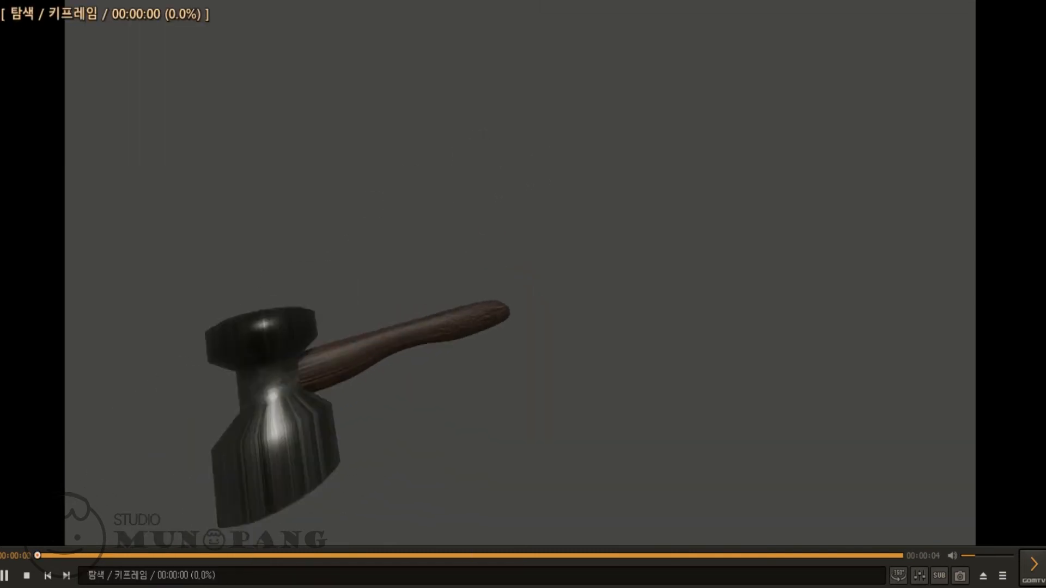
key(alt+Tab)
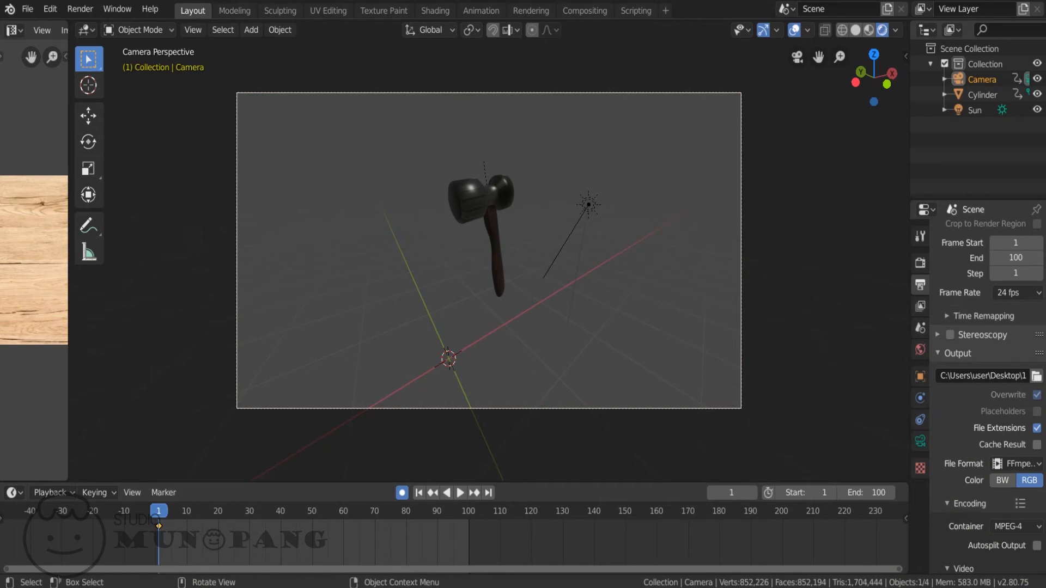
Step: Delete the hammer's head and handle from the scene, keeping the camera and the sun light
middle_drag(491, 261, 440, 307)
scroll(488, 250, up, 3)
scroll(490, 256, up, 3)
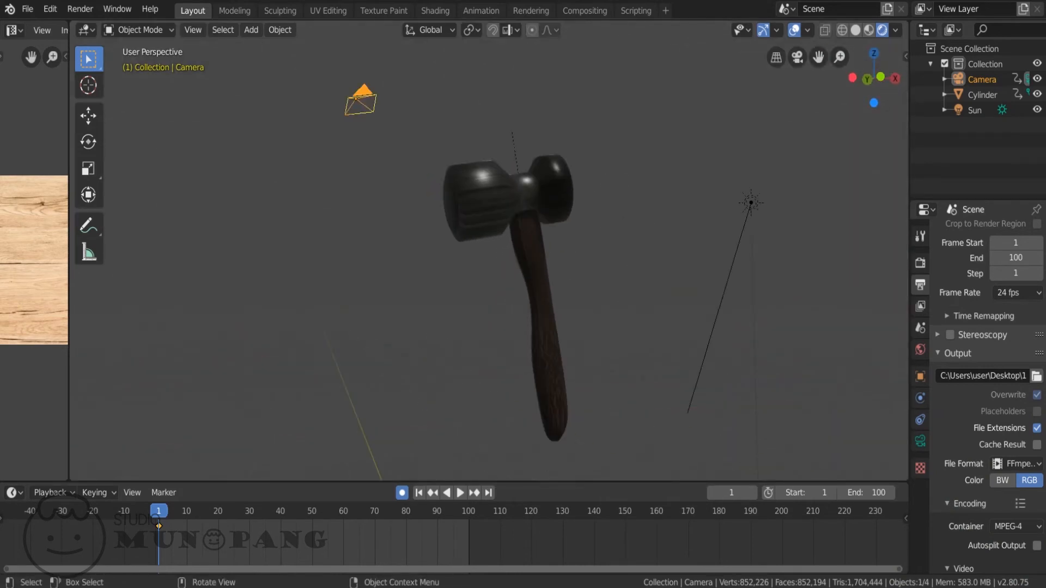
click(495, 202)
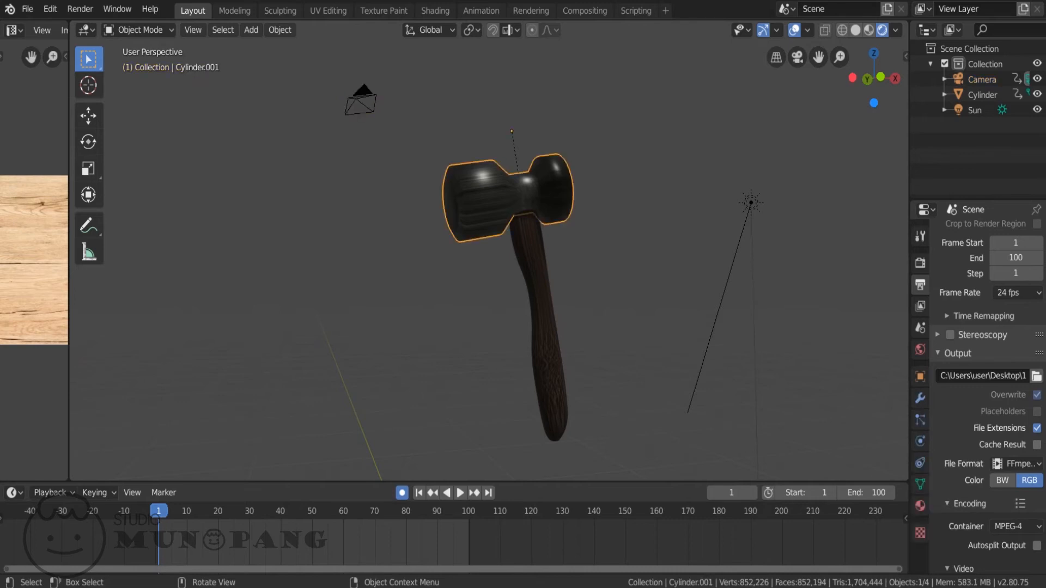
drag(442, 149, 587, 442)
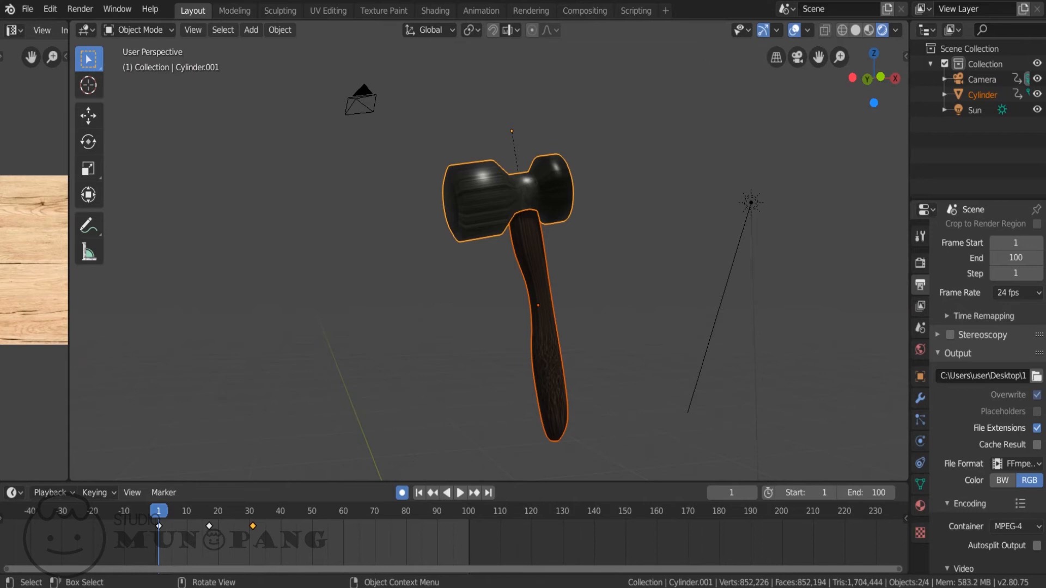
key(Delete)
scroll(489, 251, down, 3)
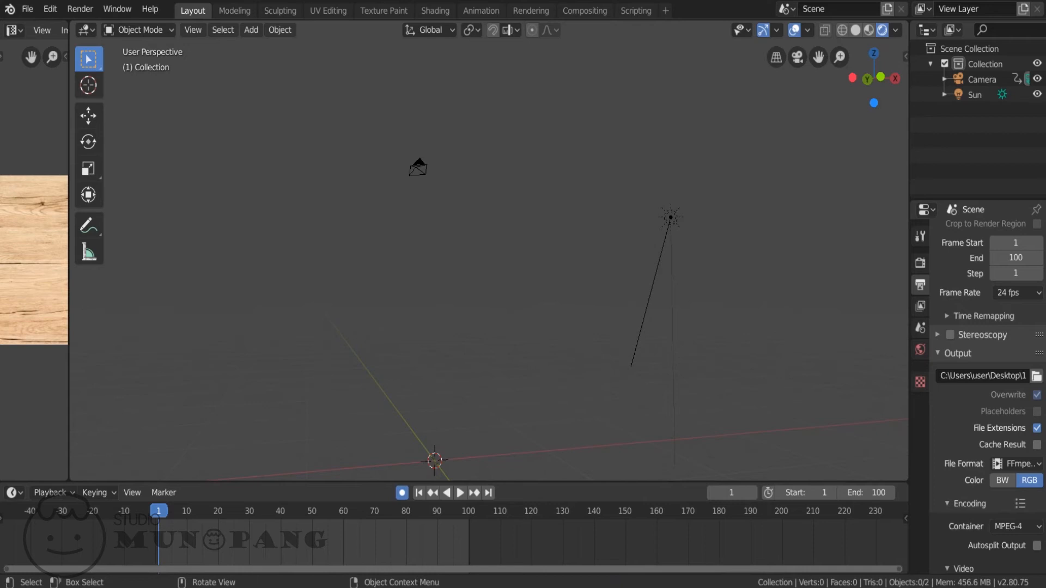
Step: Add a trial armature at the world origin, inspect its bone up close, and delete it
middle_drag(491, 273, 610, 217)
middle_drag(715, 125, 490, 350)
key(shift+a)
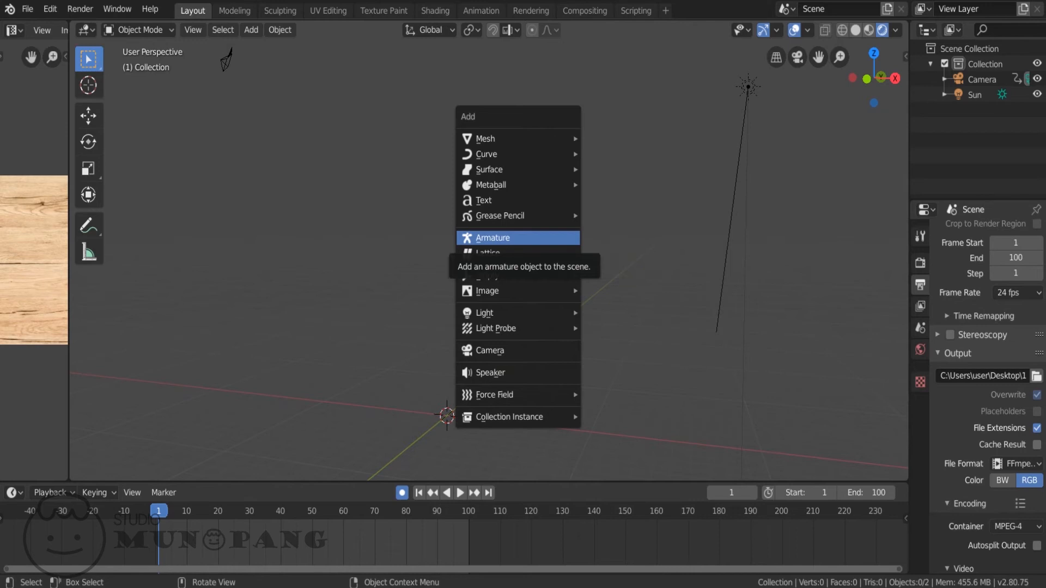
click(493, 238)
scroll(493, 238, down, 3)
scroll(493, 238, up, 4)
scroll(488, 250, down, 3)
shift+middle_drag(493, 238, 515, 139)
scroll(514, 139, up, 11)
scroll(391, 358, up, 5)
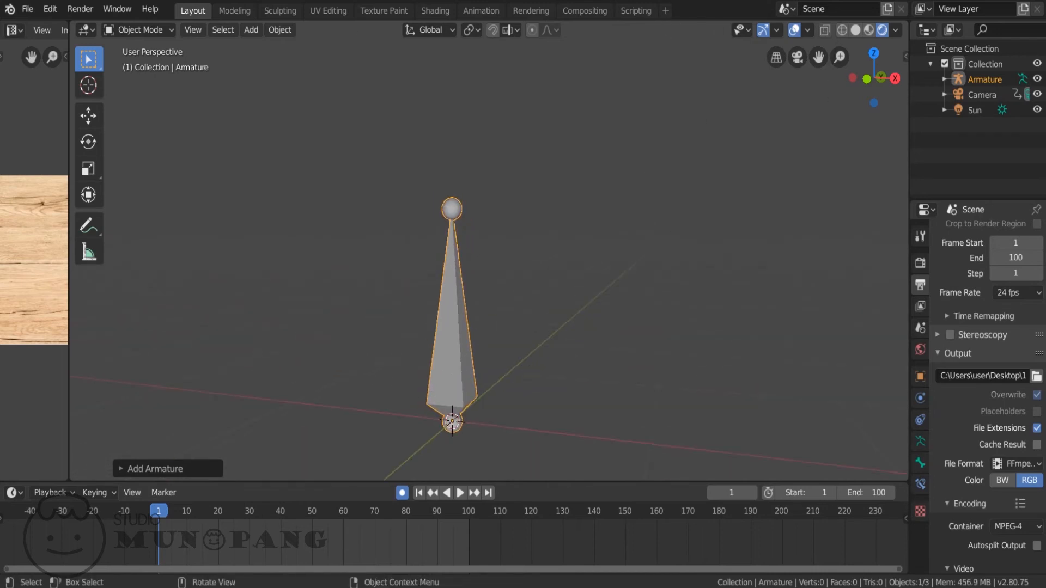
scroll(489, 251, down, 7)
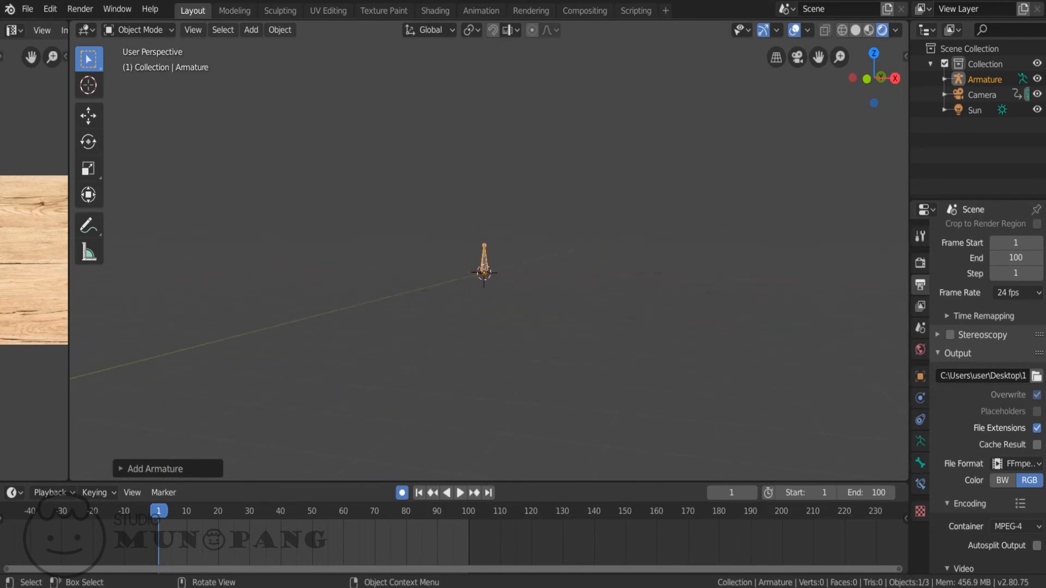
scroll(479, 291, up, 4)
key(Delete)
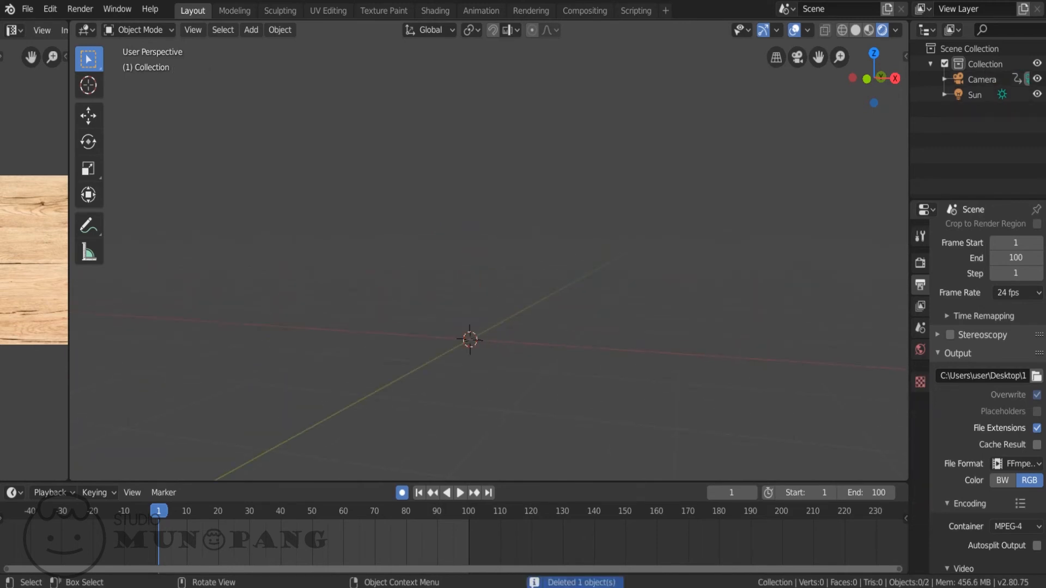
Step: Add a cube at the world origin and scale it down in X and Y only, into a slim upright block
key(shift+a)
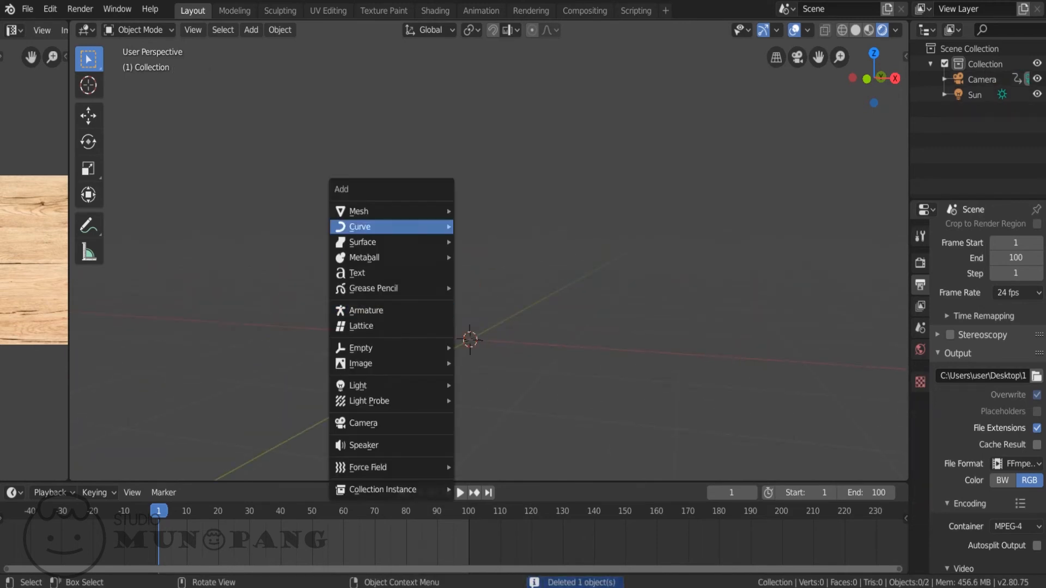
mouse_move(360, 211)
click(482, 225)
scroll(480, 288, down, 4)
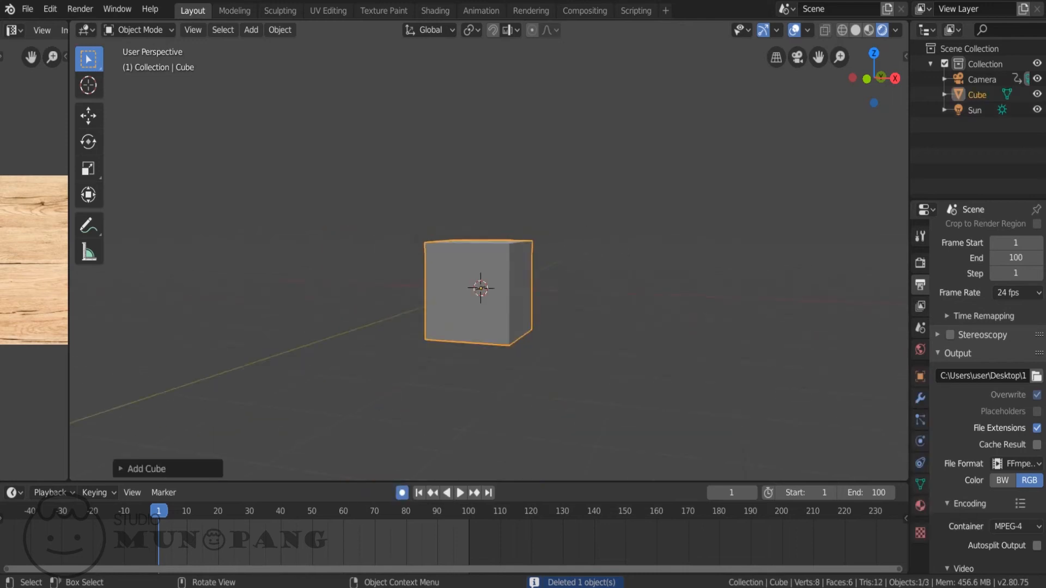
key(s)
key(shift+z)
key(shift+z)
click(504, 308)
Step: Raise the slim block along global Z until its base sits near the world origin
key(g)
key(z)
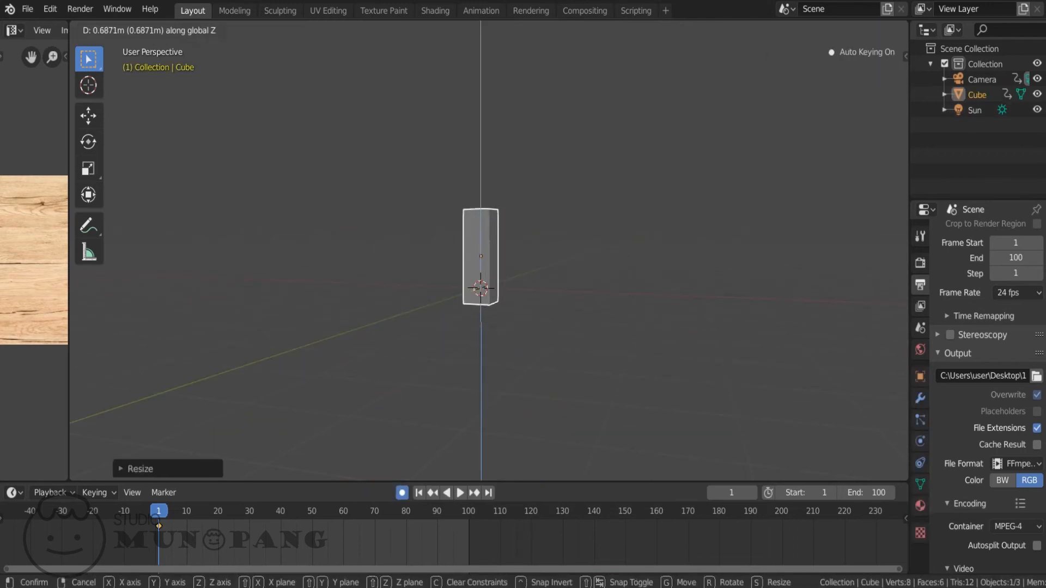
click(503, 263)
scroll(504, 263, down, 2)
shift+middle_drag(504, 264, 504, 313)
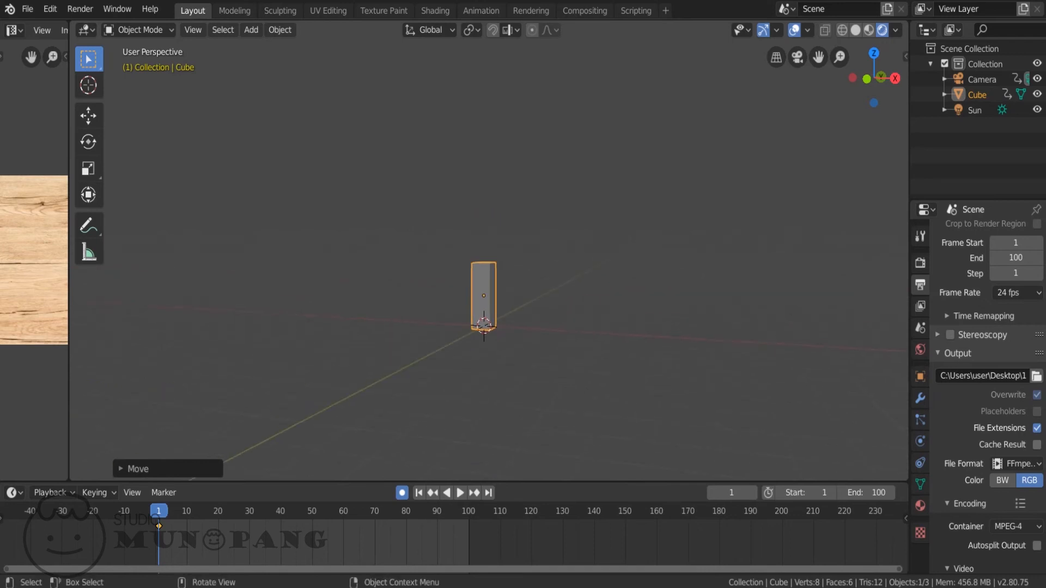
Step: Duplicate the block twice straight up along global Z, leaving small gaps, to form a column of three blocks
scroll(503, 312, up, 5)
key(shift+d)
key(z)
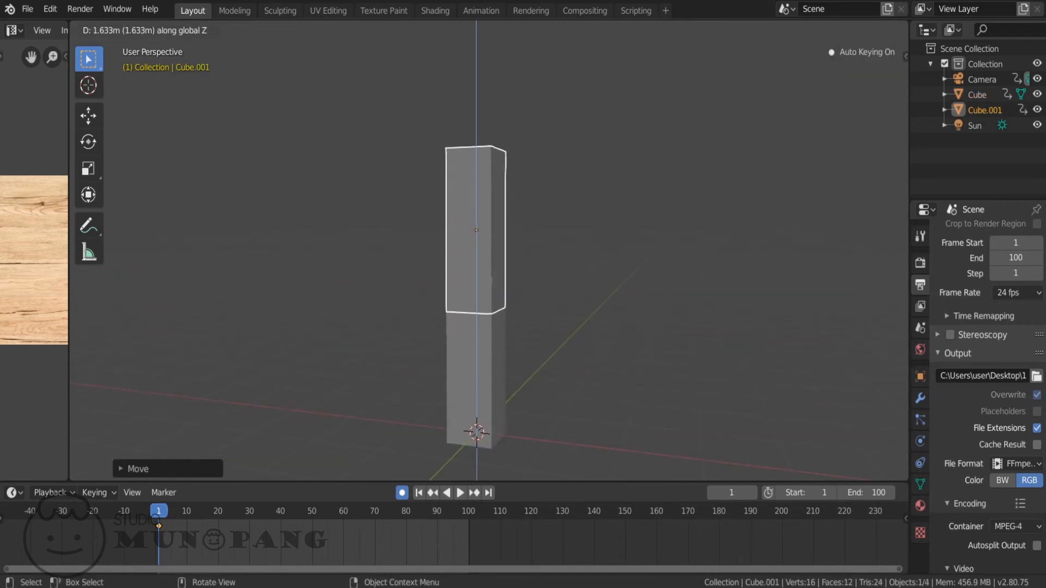
key(Return)
key(shift+d)
key(z)
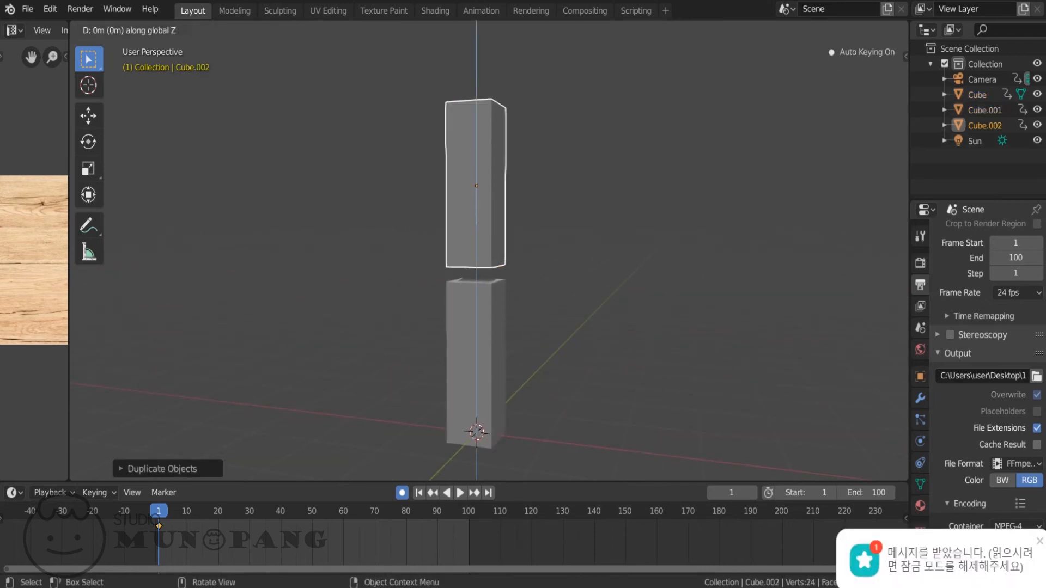
key(Return)
scroll(489, 251, down, 4)
scroll(489, 250, up, 2)
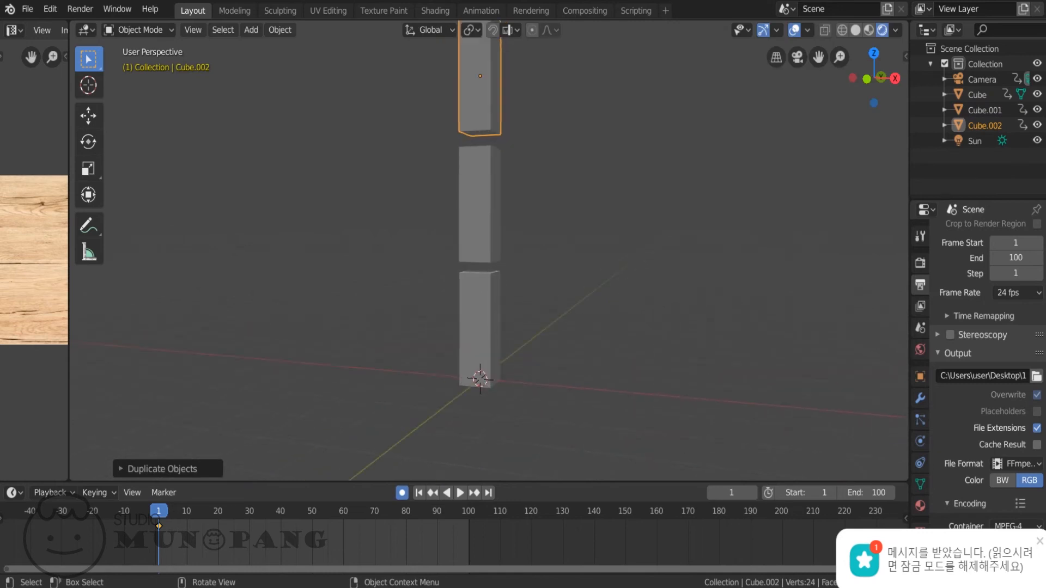
Step: Add an armature at the world origin, inside the lowest block
key(shift+a)
mouse_move(501, 341)
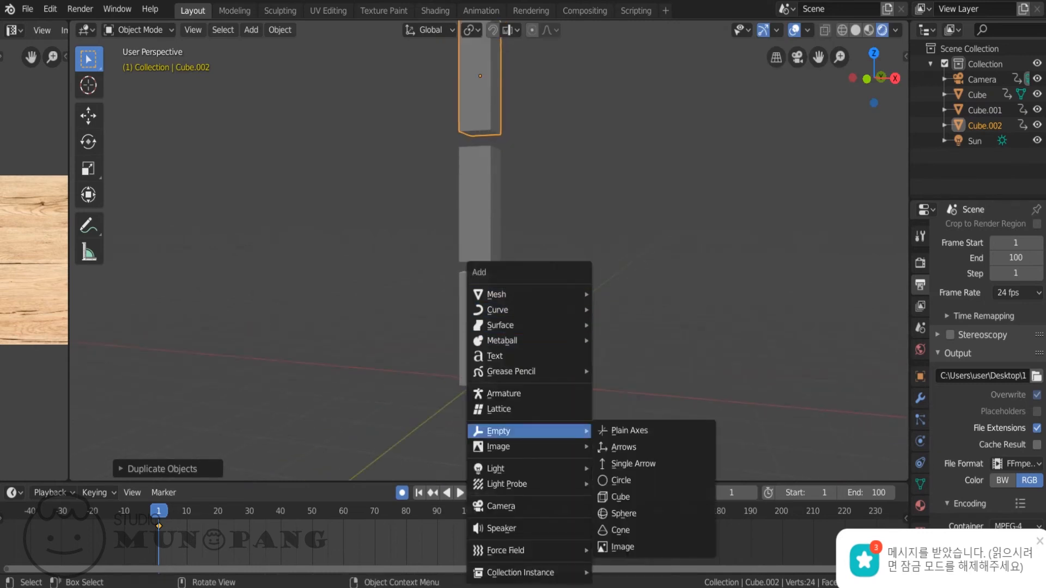
click(503, 393)
scroll(490, 326, up, 2)
scroll(491, 327, down, 2)
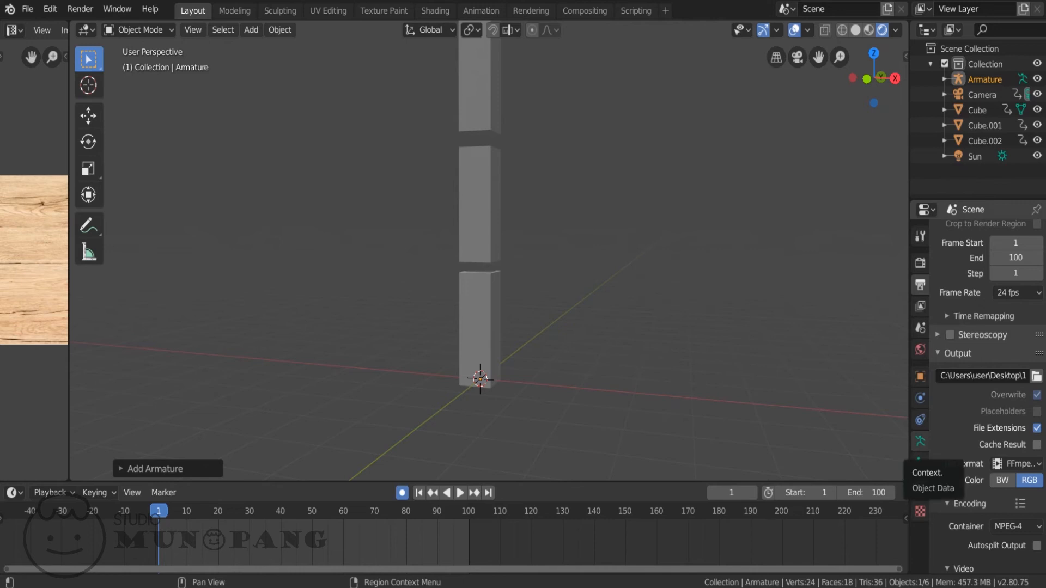
Step: Enable In Front in the armature's viewport display settings so that its bone is drawn over the blocks
click(919, 462)
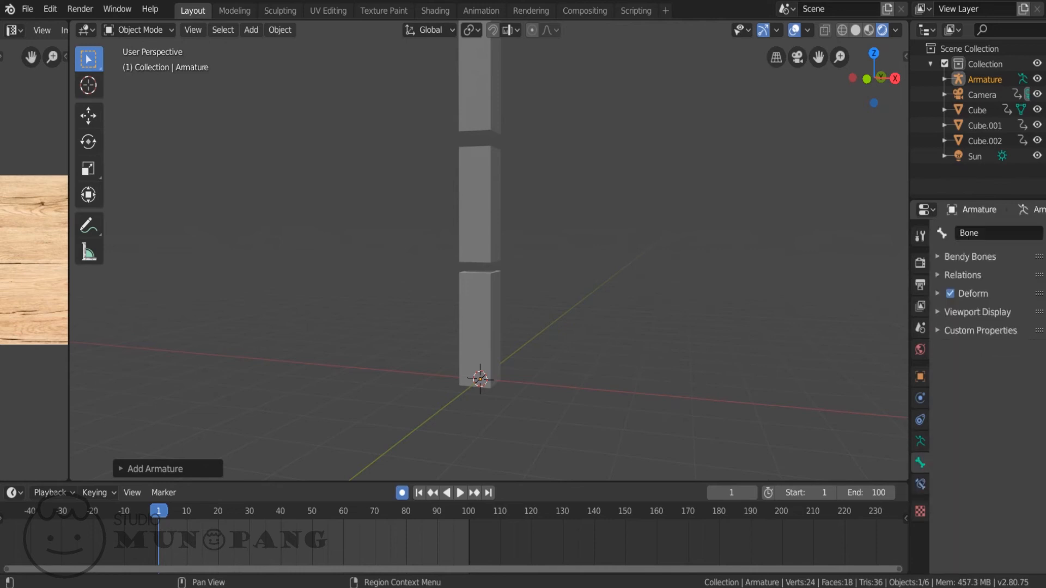
click(920, 441)
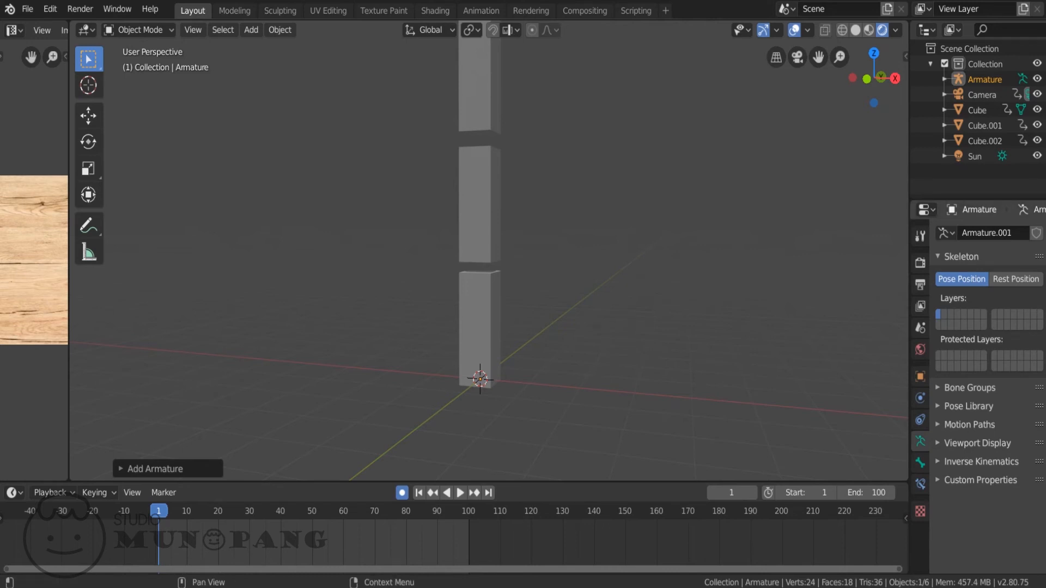
click(977, 442)
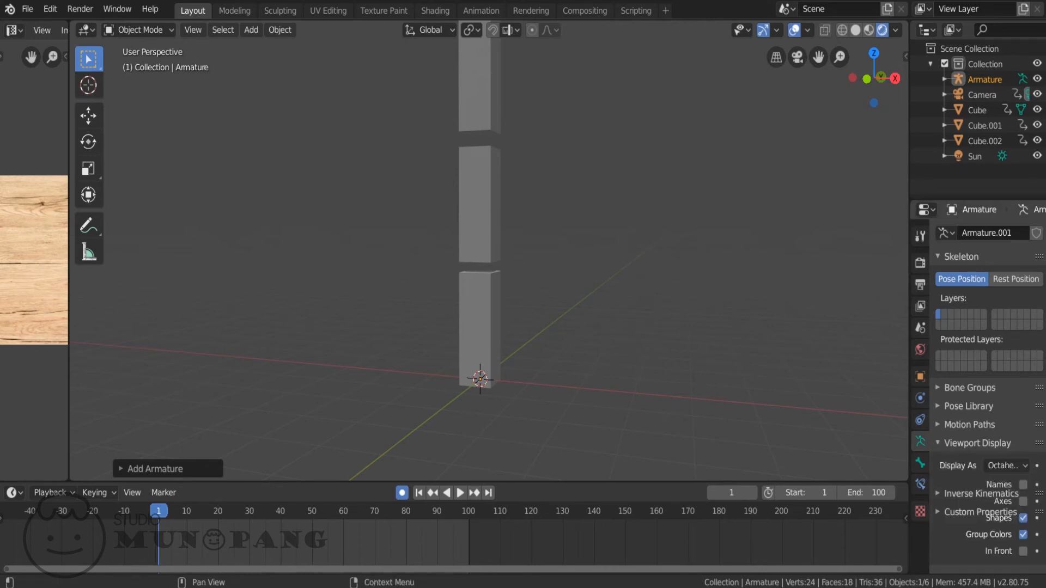
scroll(986, 400, down, 1)
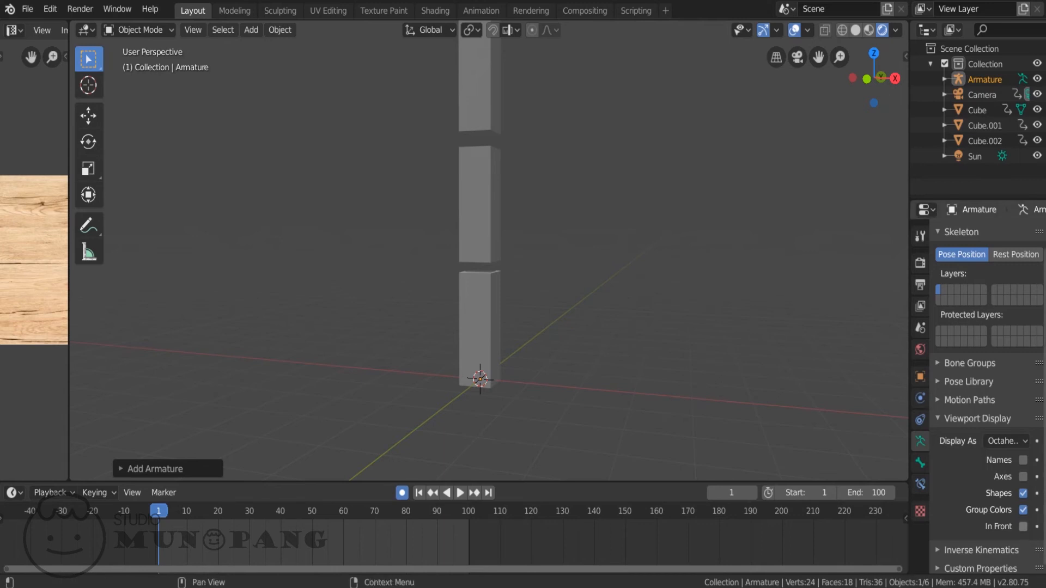
click(1022, 526)
scroll(544, 273, down, 2)
mouse_move(544, 272)
middle_down()
mouse_move(616, 300)
mouse_move(566, 254)
middle_up()
scroll(567, 255, up, 2)
scroll(488, 251, up, 1)
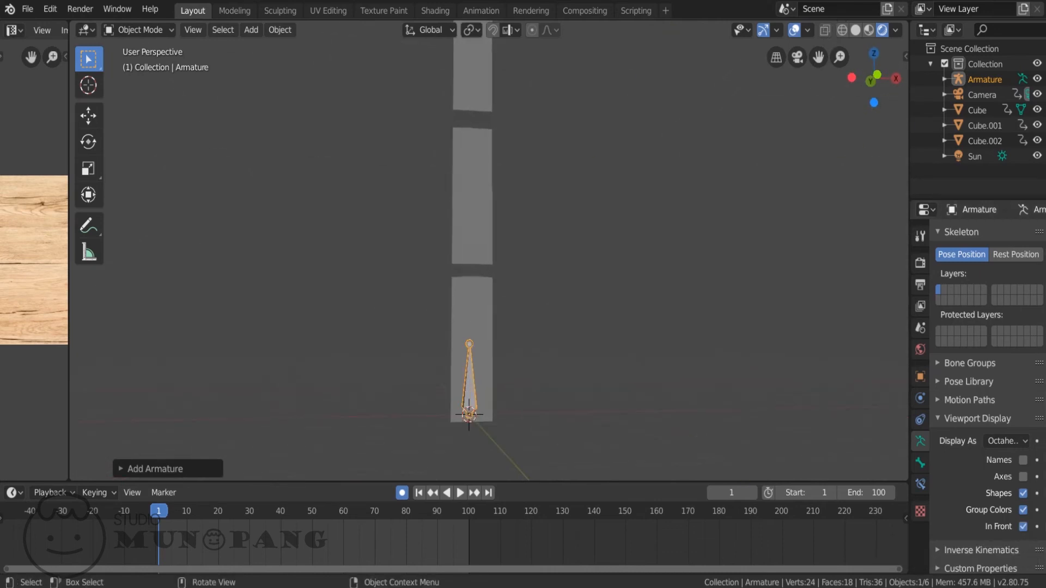
Step: Show the column in the front orthographic view and put the armature into Edit Mode
scroll(488, 252, down, 3)
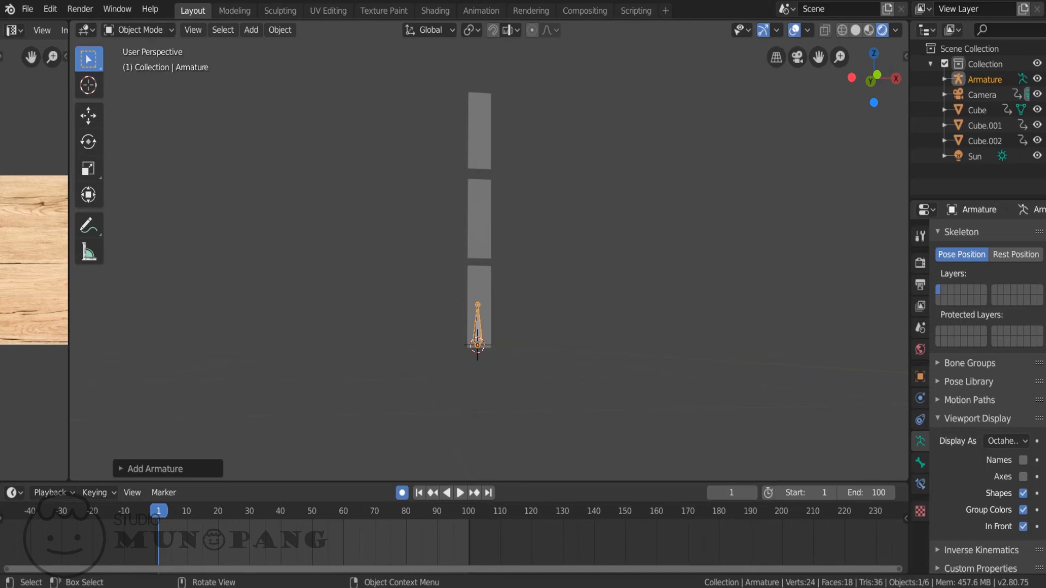
key(KP_1)
scroll(484, 118, up, 2)
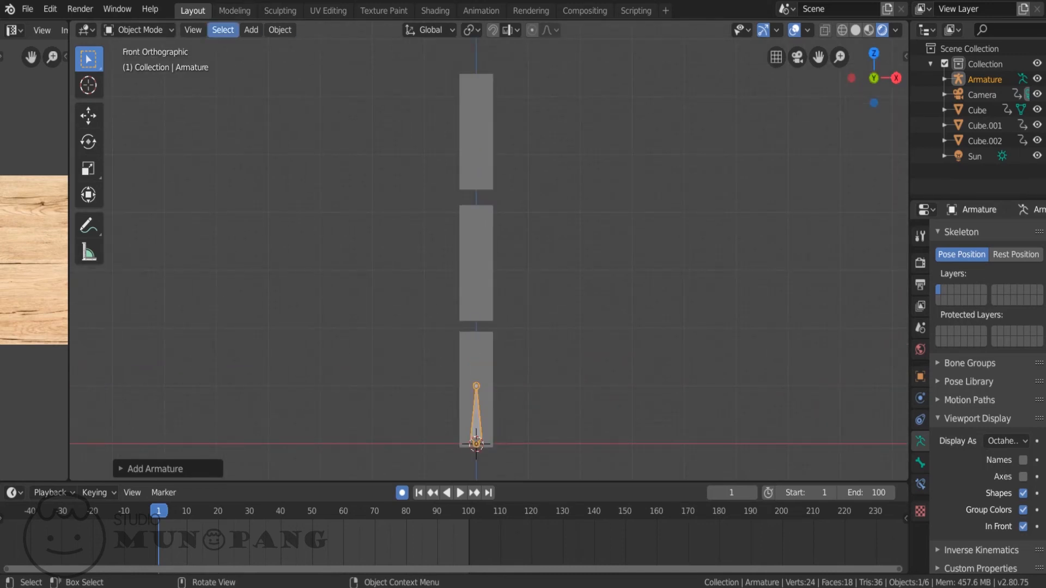
click(193, 30)
mouse_move(218, 206)
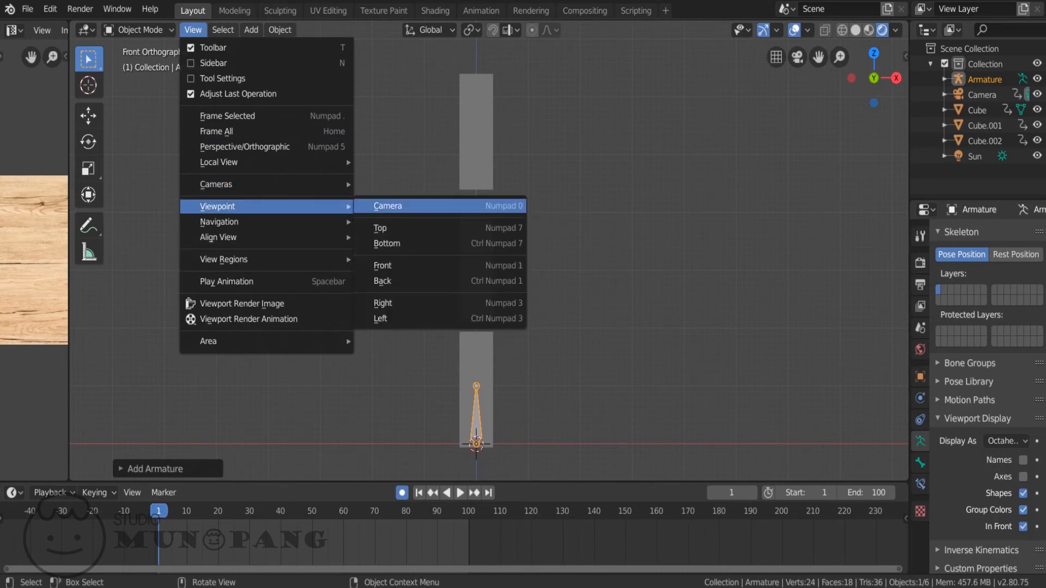
click(392, 265)
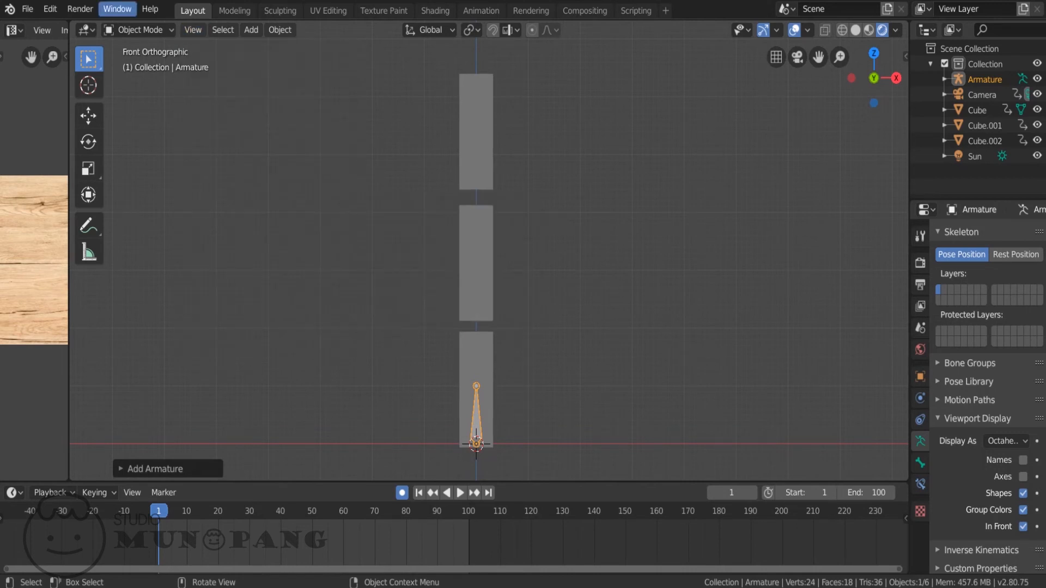
click(139, 30)
click(138, 64)
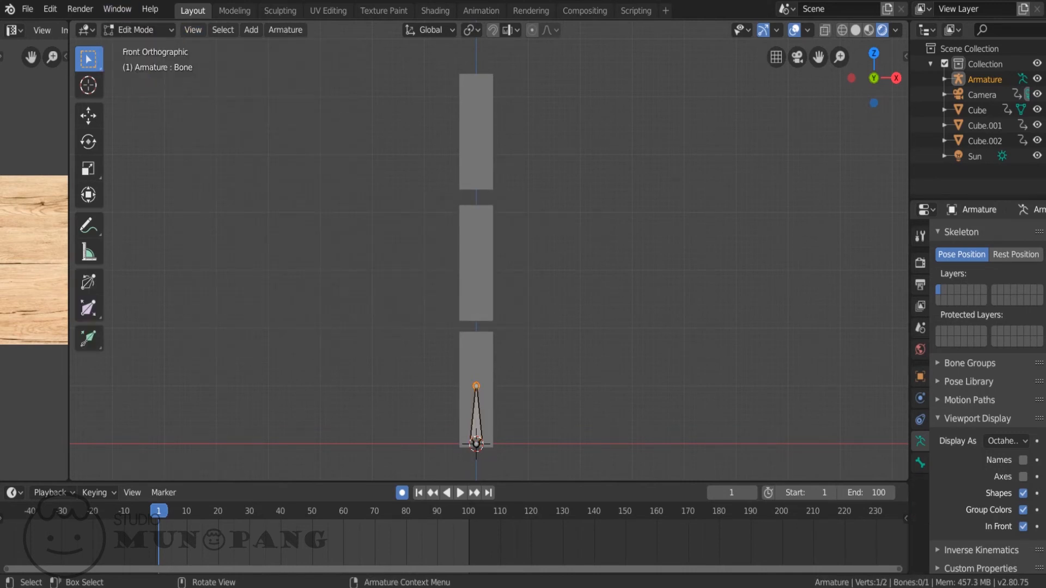
Step: Raise the bone's tip about 1.02 m along global Z into the gap above the lowest block
click(476, 443)
click(476, 386)
key(g)
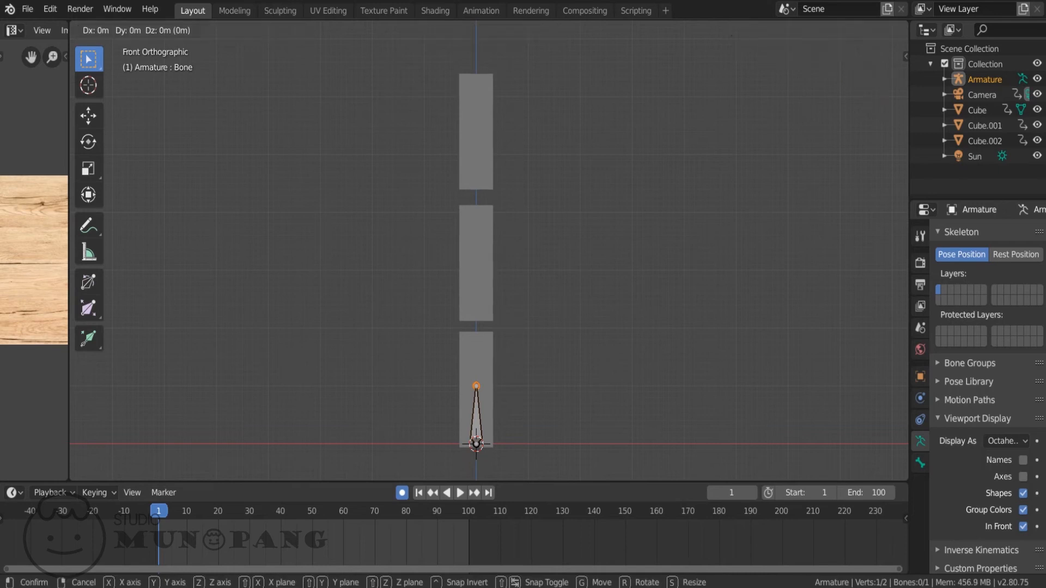
key(z)
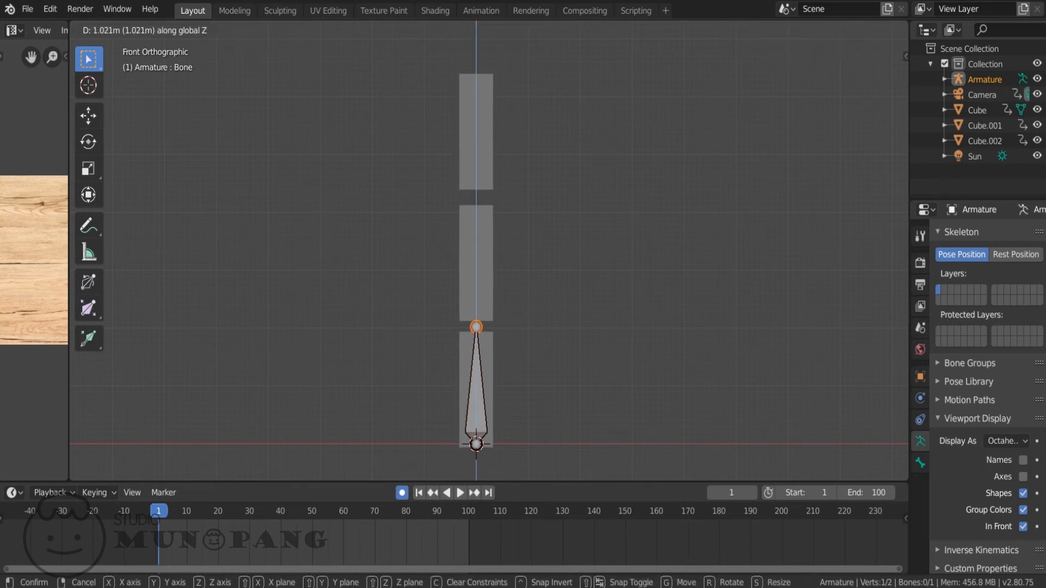
key(Return)
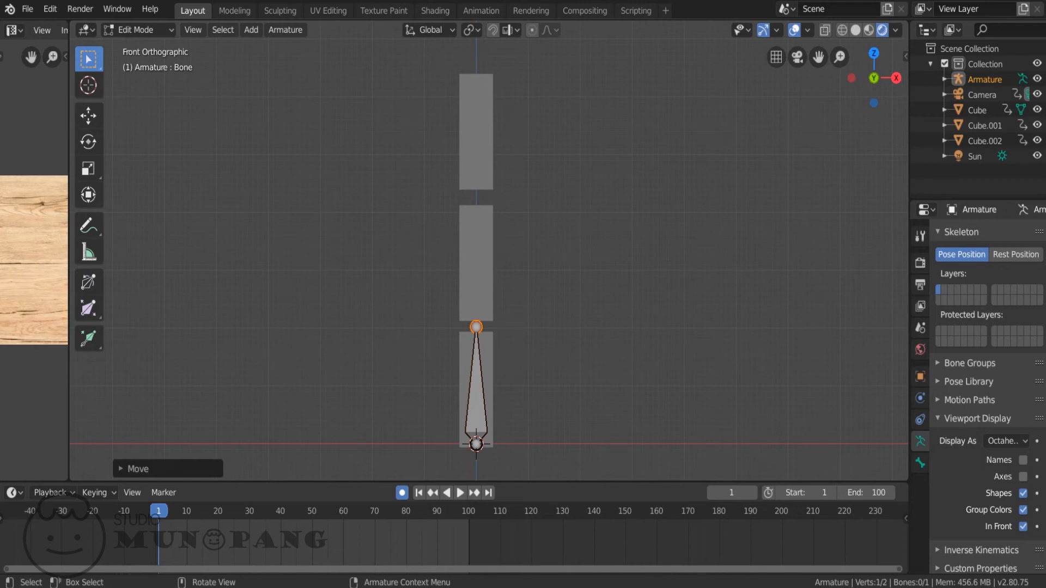
Step: Extrude two more bones straight up along global Z, one to the gap below the top block and one about 2.01 m to its top
key(e)
key(z)
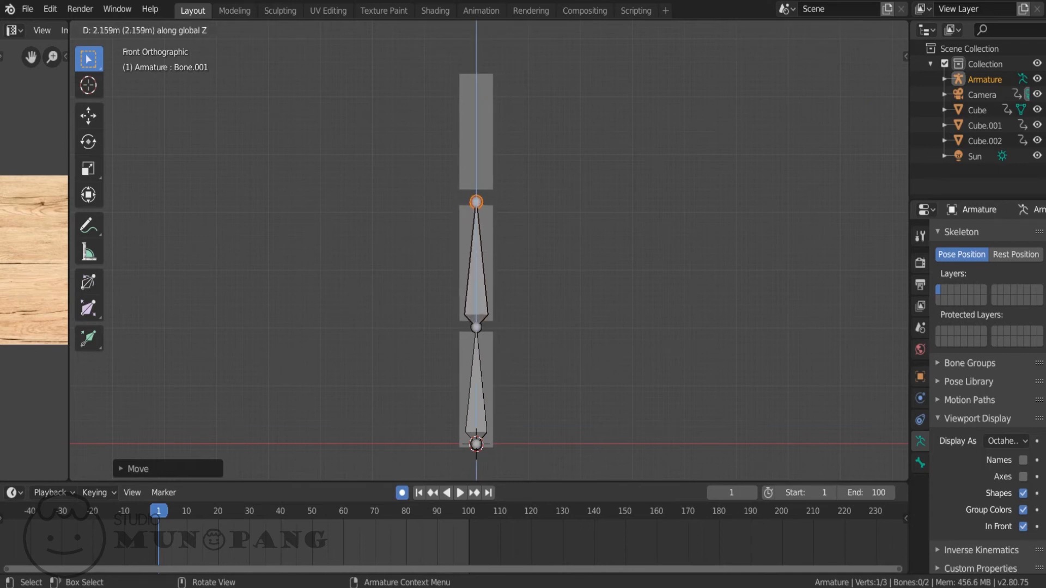
key(Return)
key(e)
key(z)
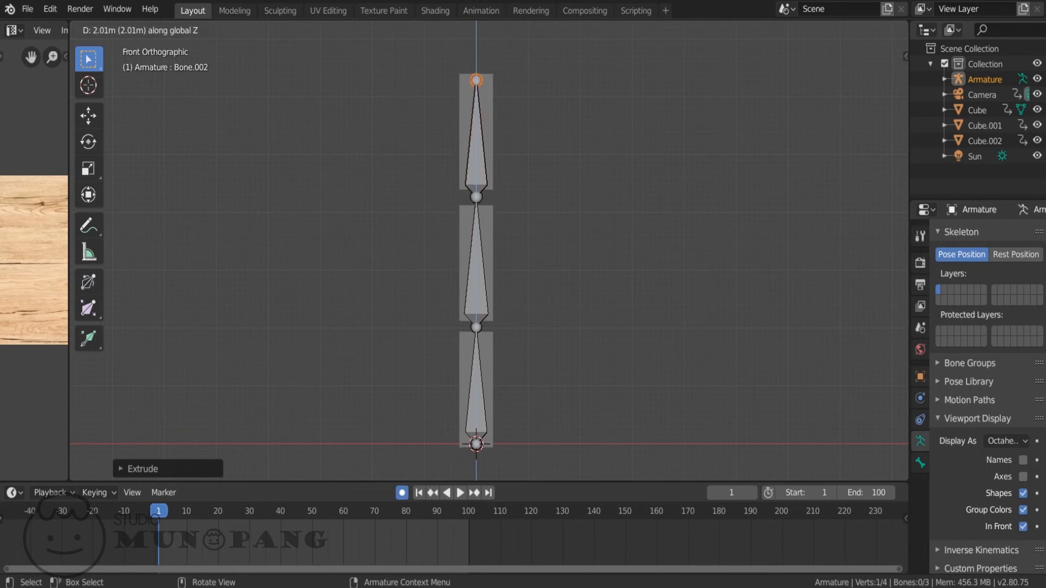
key(Return)
Step: Return to Object Mode and select the lowest block together with the armature, keeping the armature active
click(137, 29)
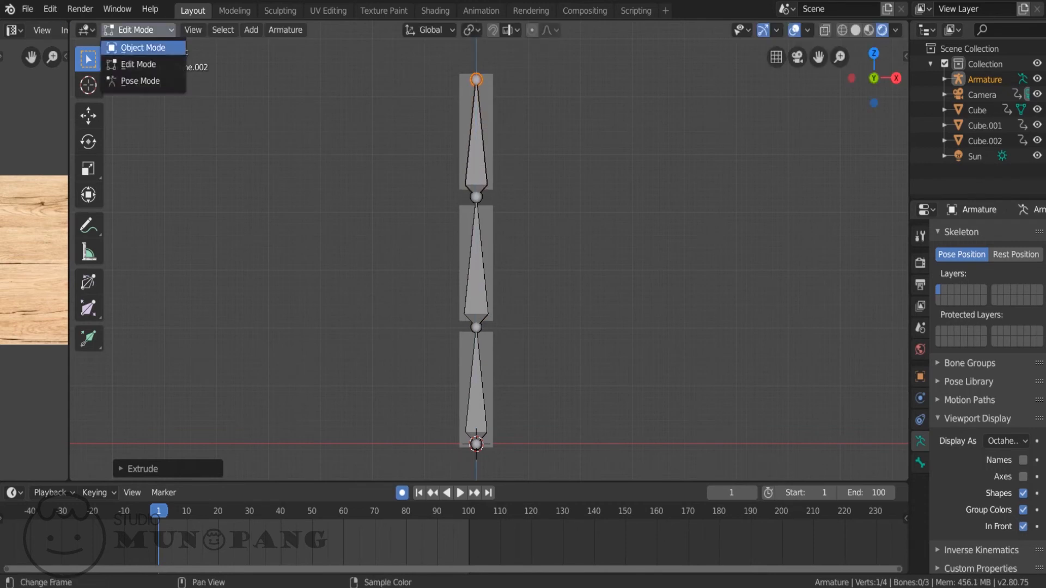
click(142, 47)
scroll(489, 260, down, 2)
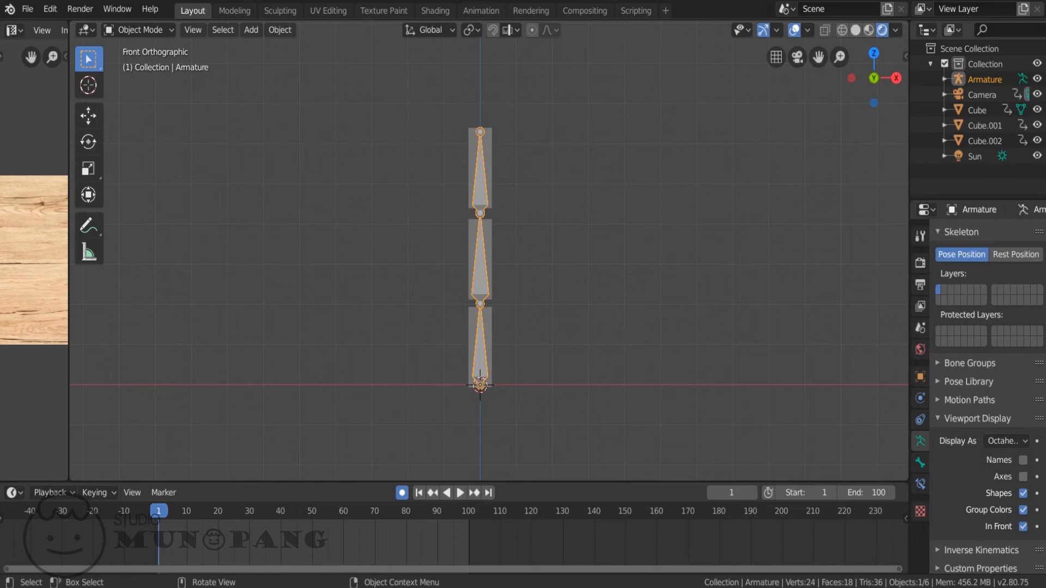
click(482, 349)
click(482, 348)
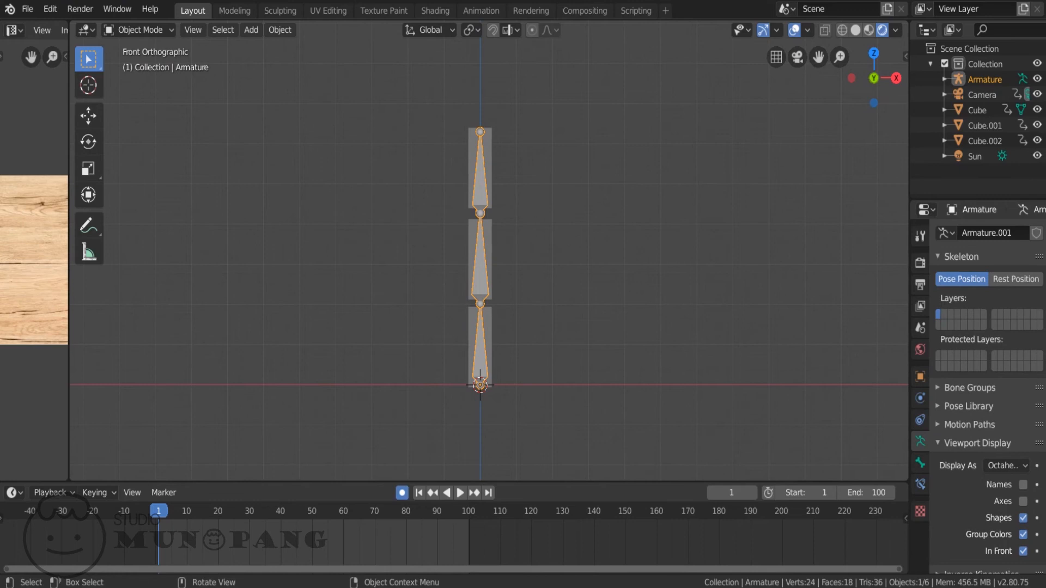
click(481, 349)
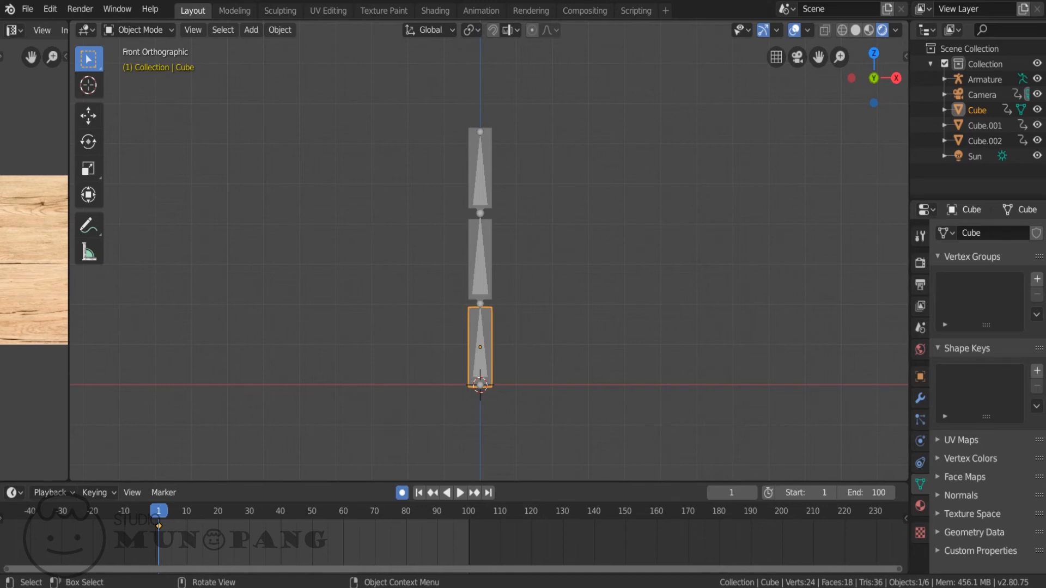
key(shift)
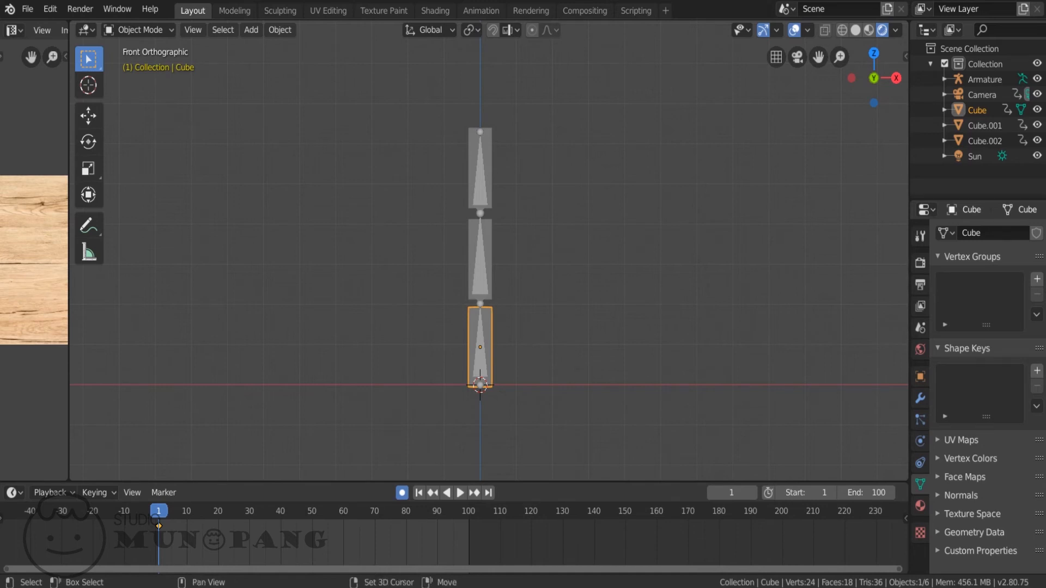
shift+click(480, 348)
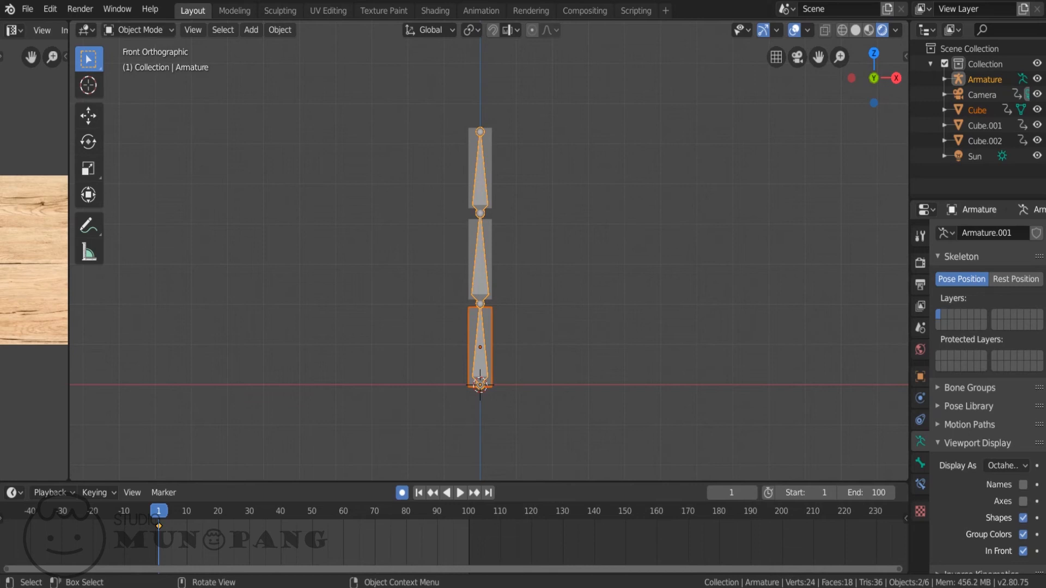
Step: In Pose Mode, parent the lowest block to the lowest bone with the Bone option and briefly test-rotate that bone
click(136, 30)
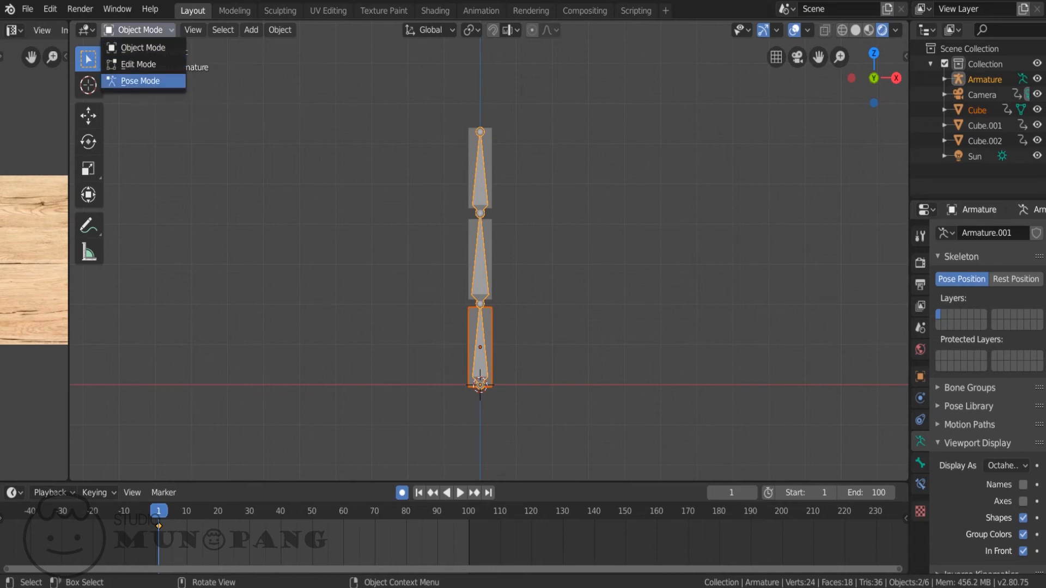
click(140, 81)
scroll(489, 250, up, 3)
scroll(488, 250, down, 2)
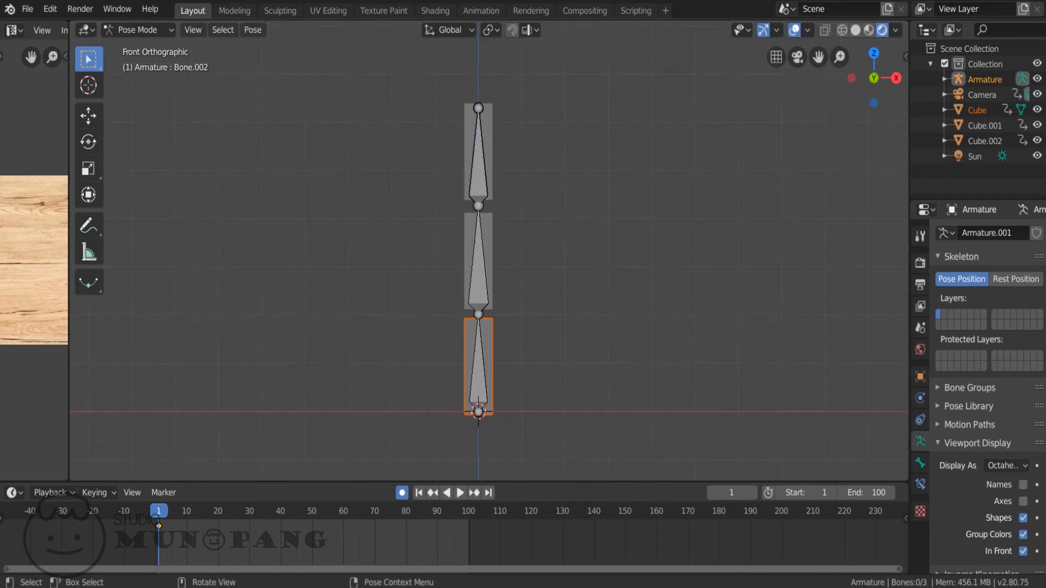
click(477, 402)
key(ctrl+p)
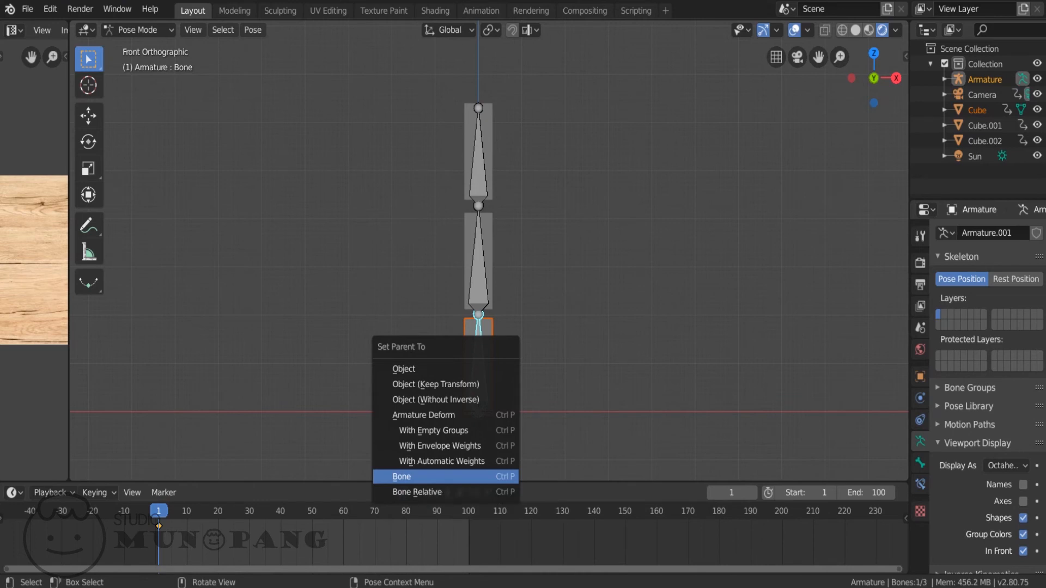
click(435, 477)
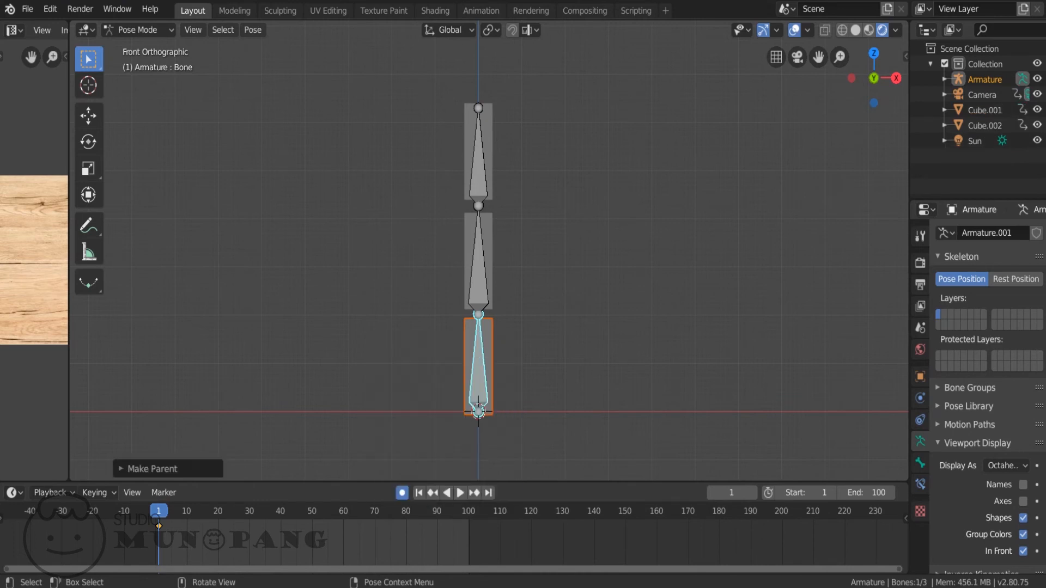
key(r)
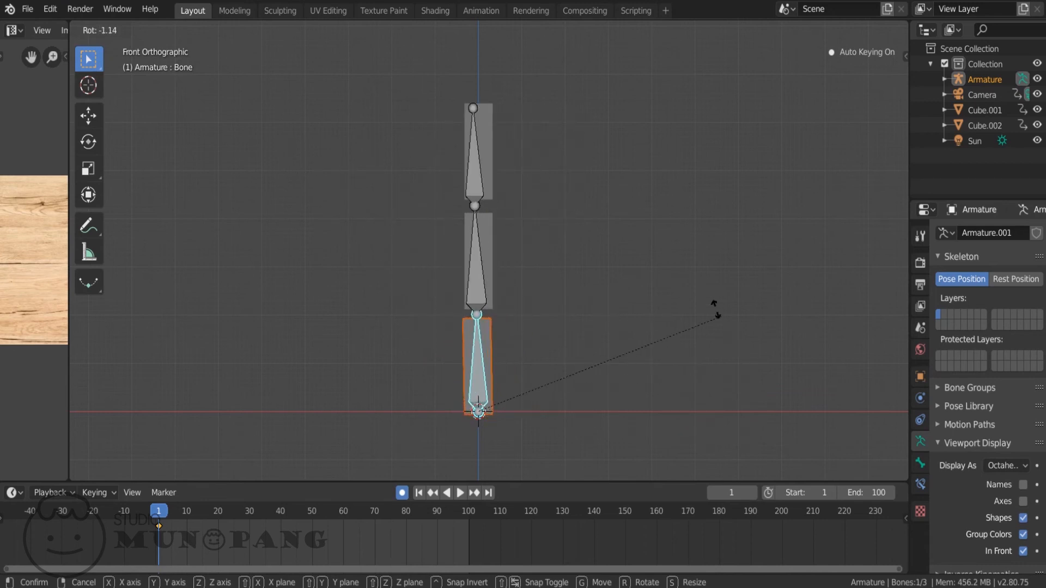
key(Escape)
Step: Select the middle block with the armature in Object Mode and parent it to the middle bone in Pose Mode with the Bone option
click(138, 30)
click(143, 48)
click(487, 251)
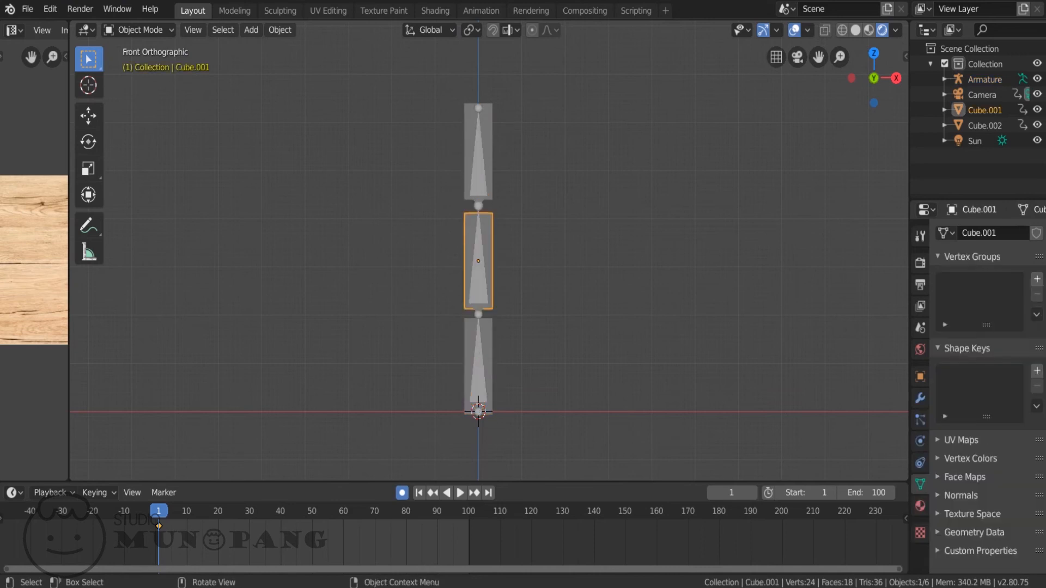
shift+click(478, 256)
click(142, 30)
click(142, 80)
click(479, 261)
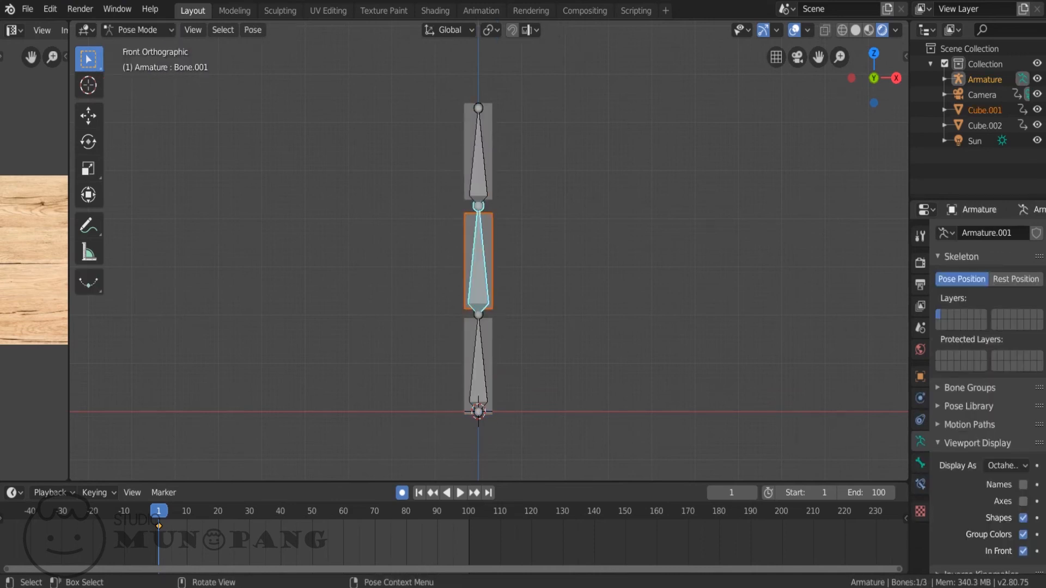
key(ctrl+p)
click(430, 273)
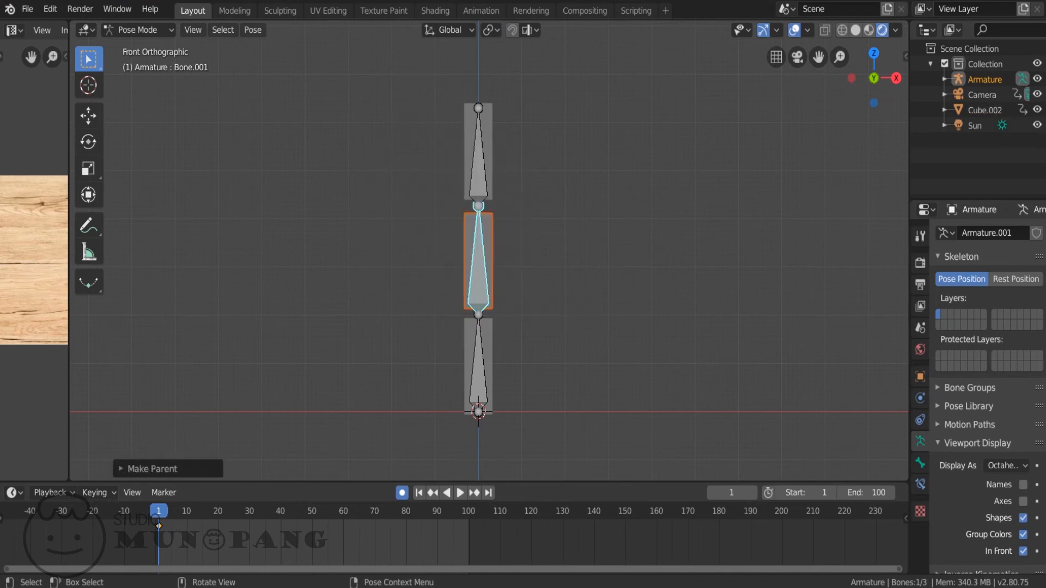
Step: Select the top block with the armature in Object Mode, parent it to the top bone in Pose Mode with the Bone option, and deselect the bones
click(137, 30)
click(143, 48)
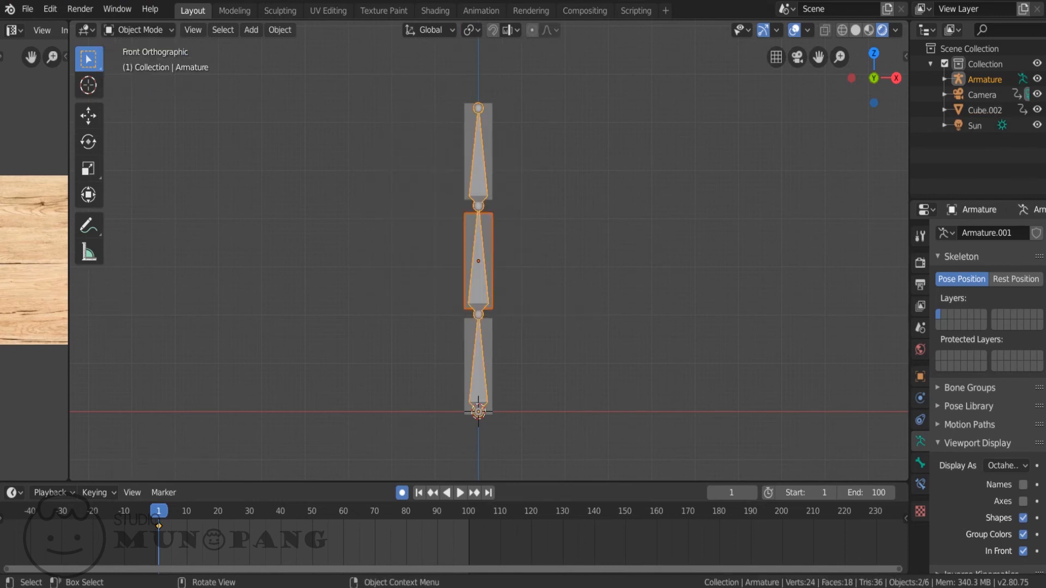
click(487, 148)
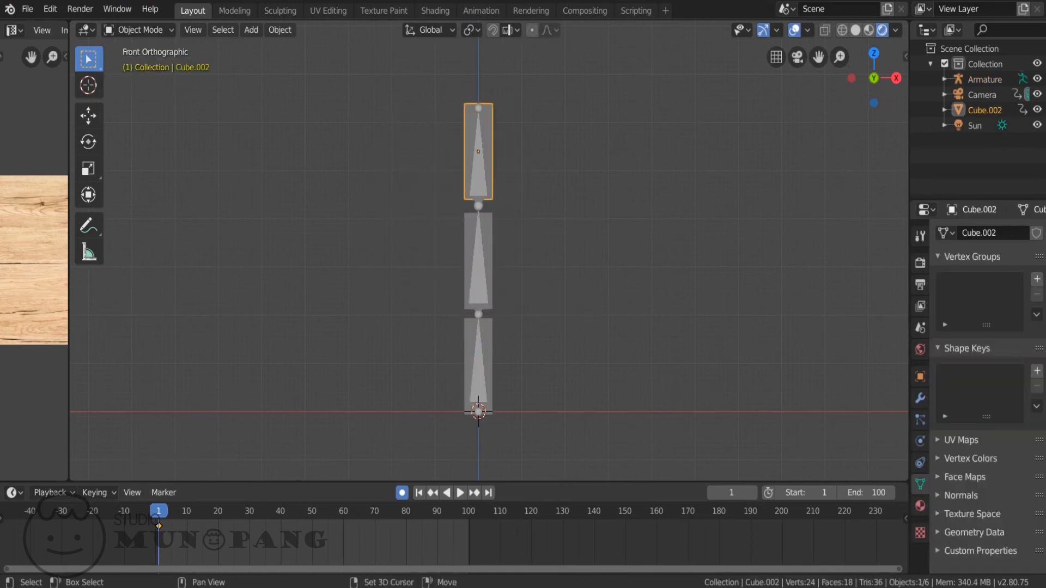
shift+click(479, 158)
click(137, 30)
click(140, 80)
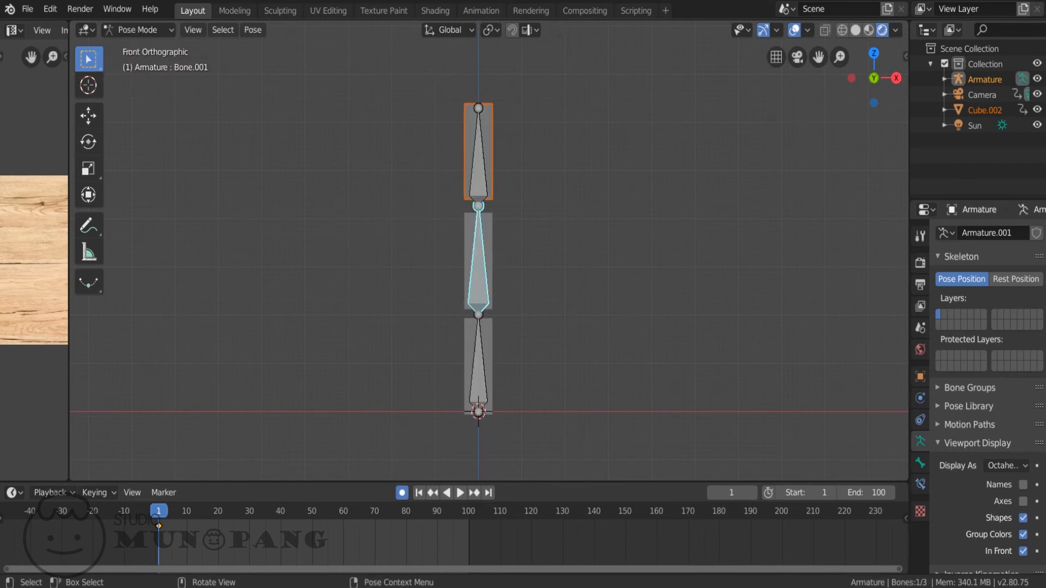
click(479, 163)
key(ctrl+p)
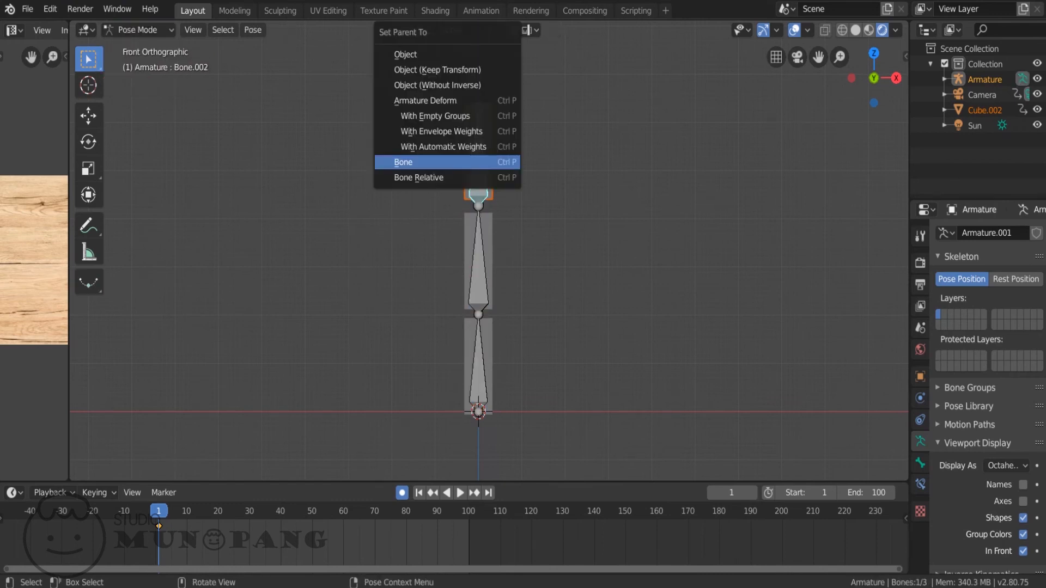
click(478, 161)
key(alt+a)
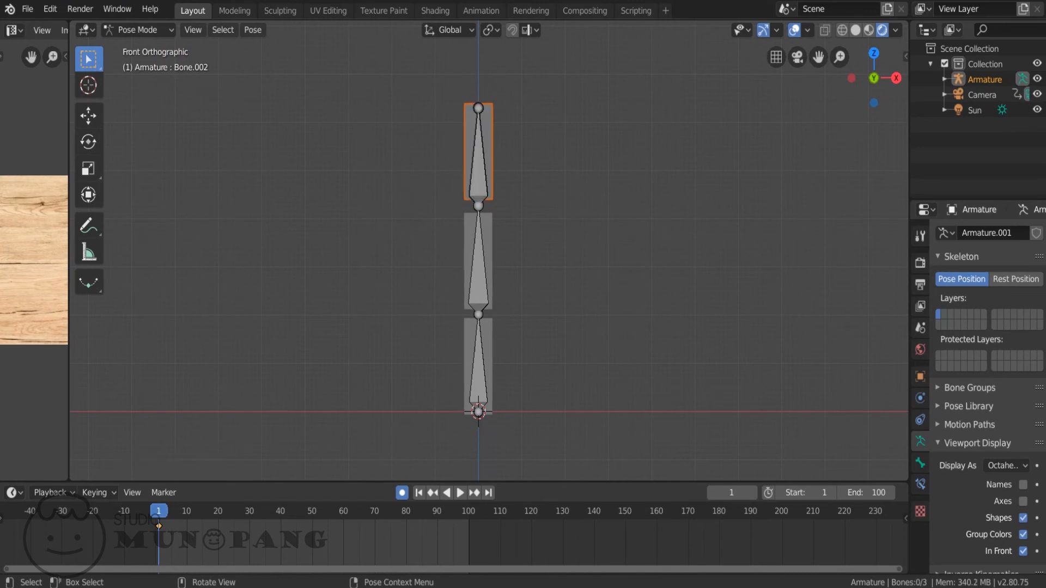
Step: Check the rig by trial-rotating the top, middle and lowest bones in turn, cancelling each rotation
click(478, 161)
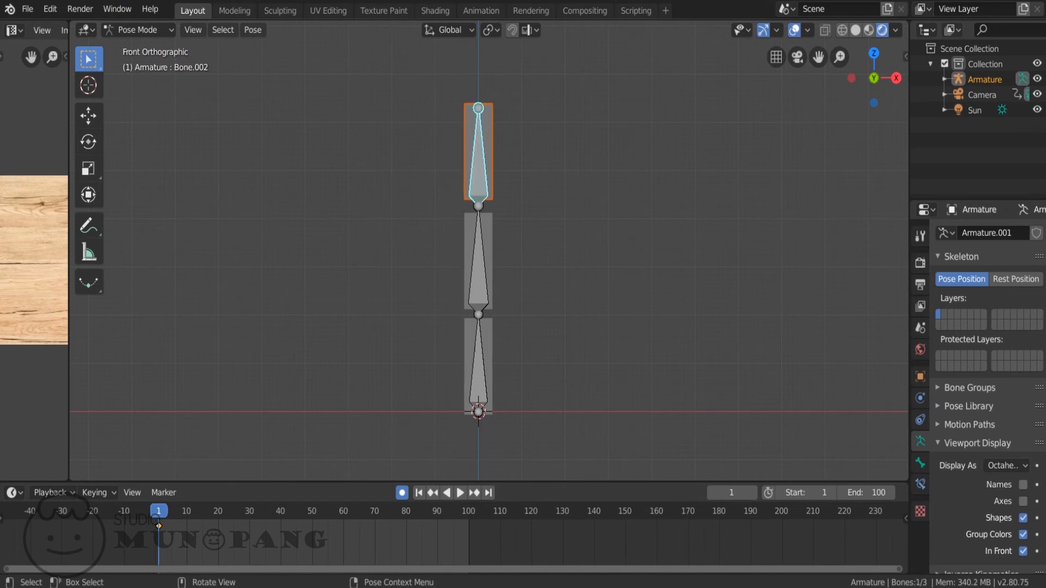
key(r)
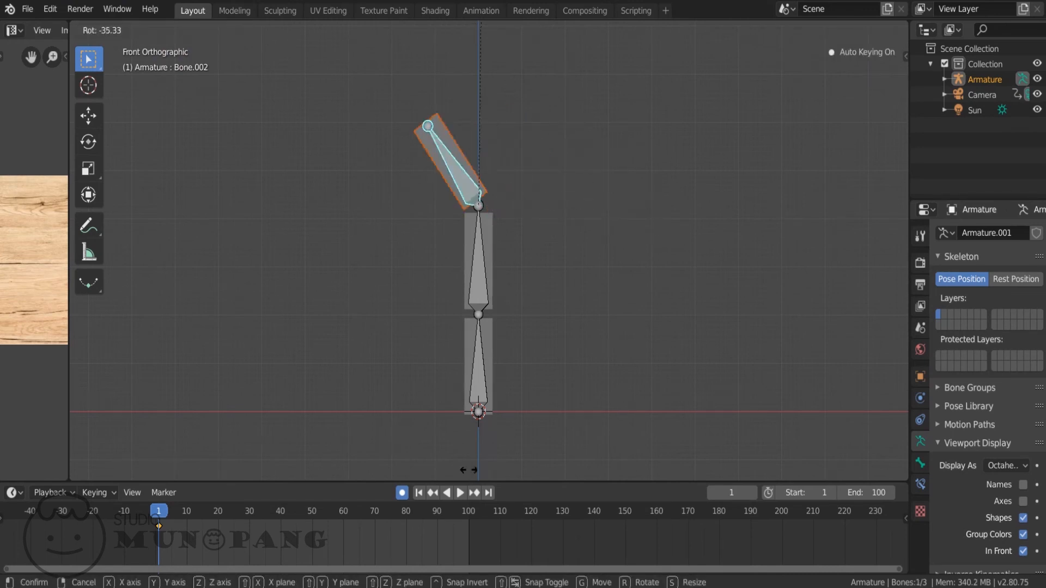
key(Escape)
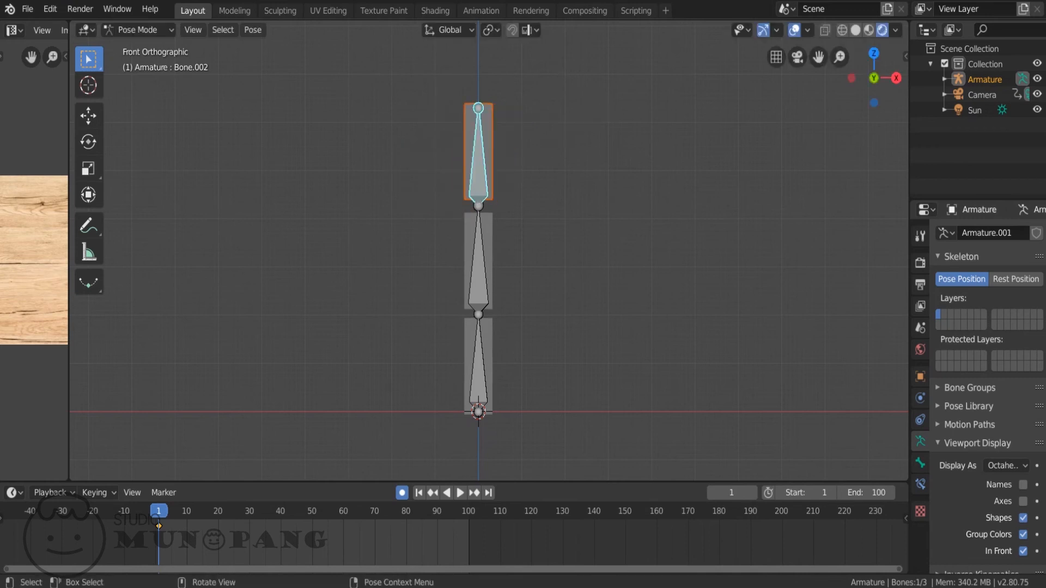
click(478, 267)
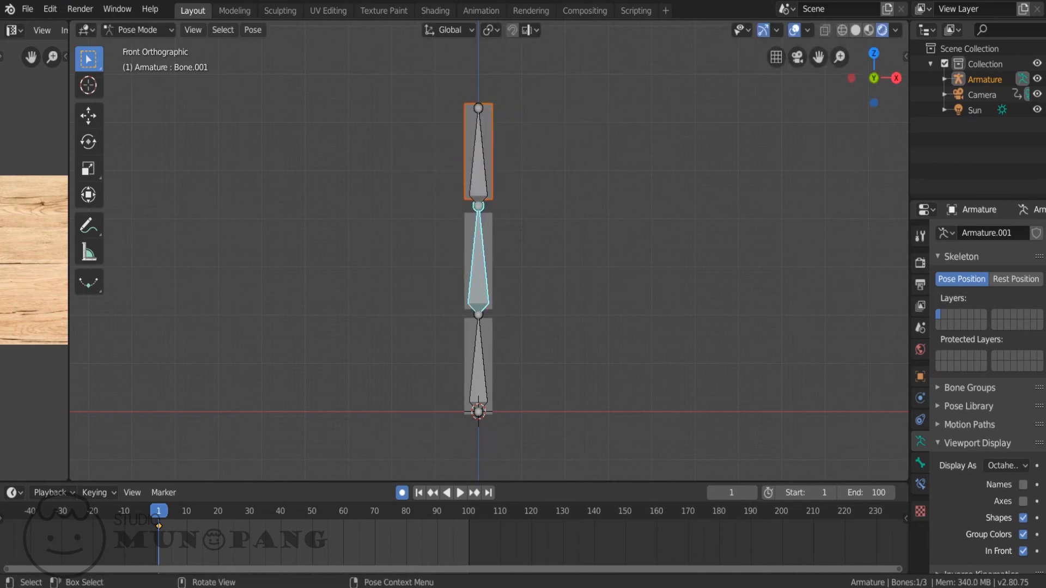
key(r)
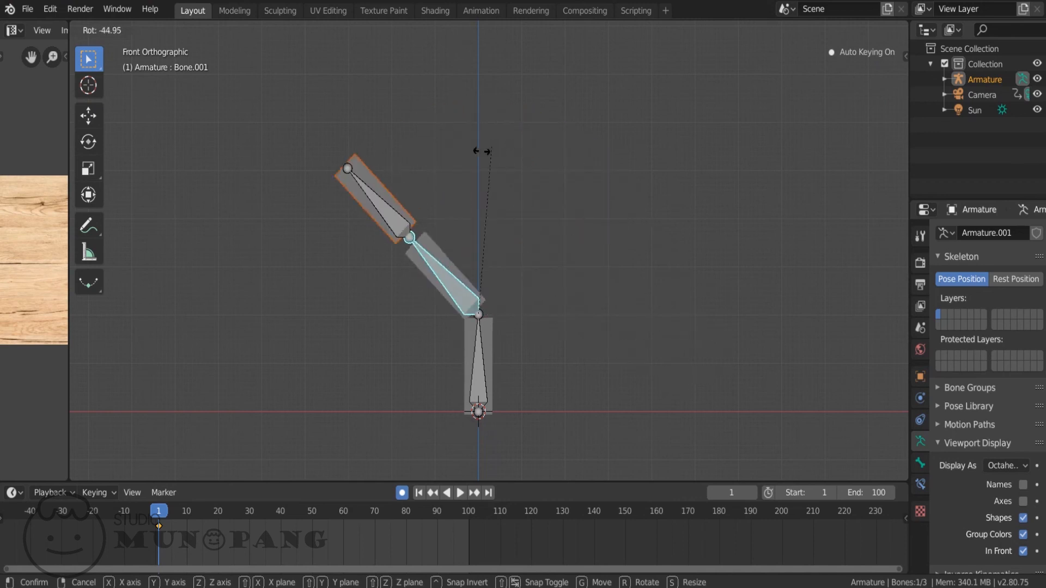
key(Escape)
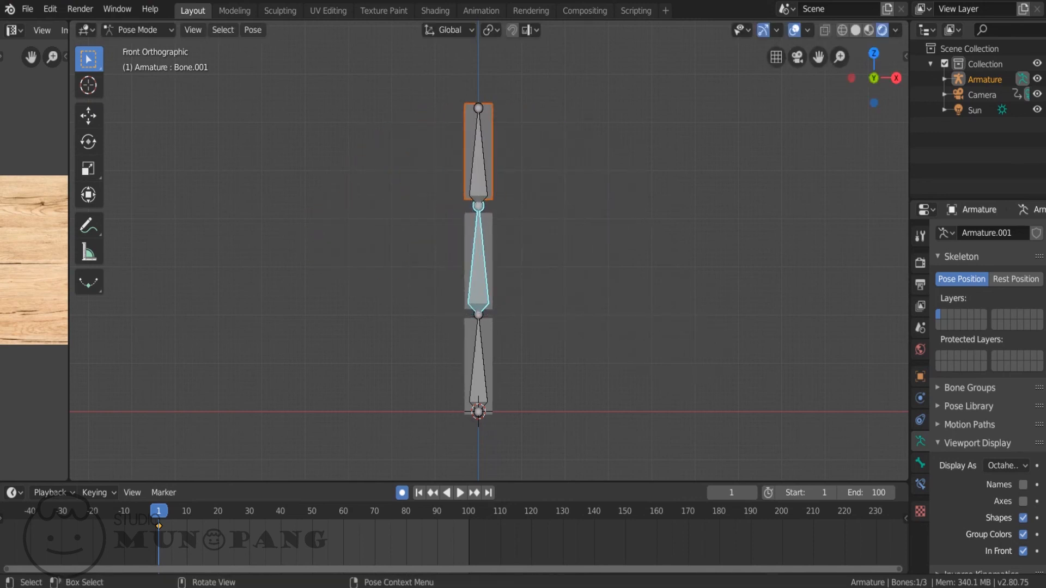
click(478, 402)
key(r)
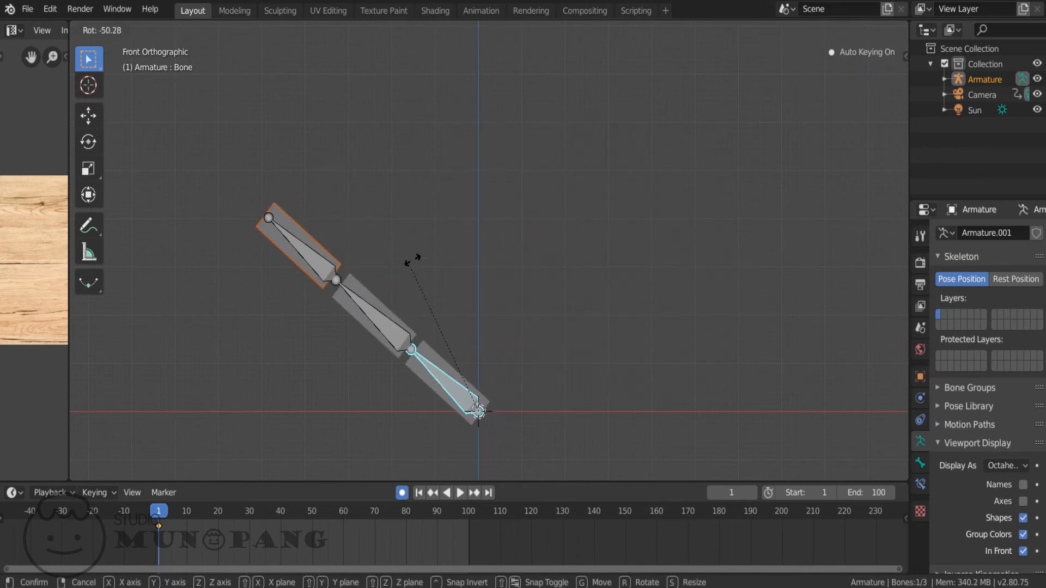
key(Escape)
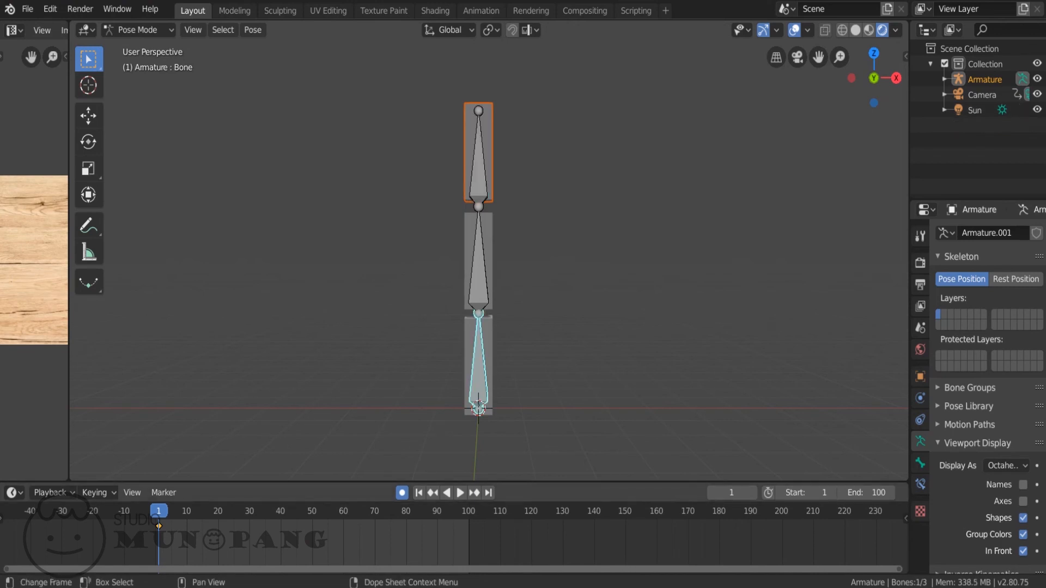
Step: At frame 20, rotate the lowest bone about 11° clockwise so that auto keying records the lean of the column
click(218, 511)
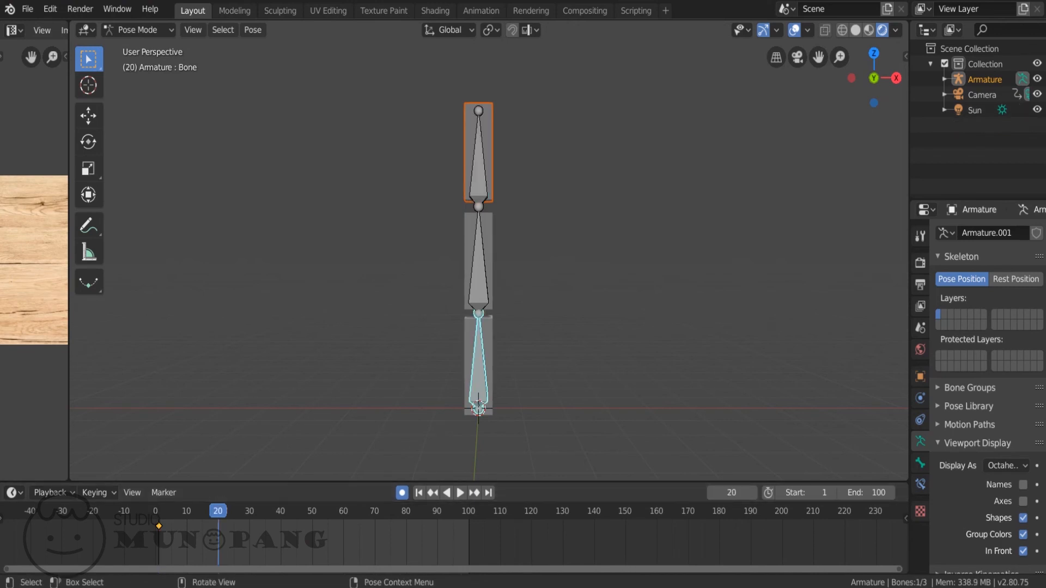
key(r)
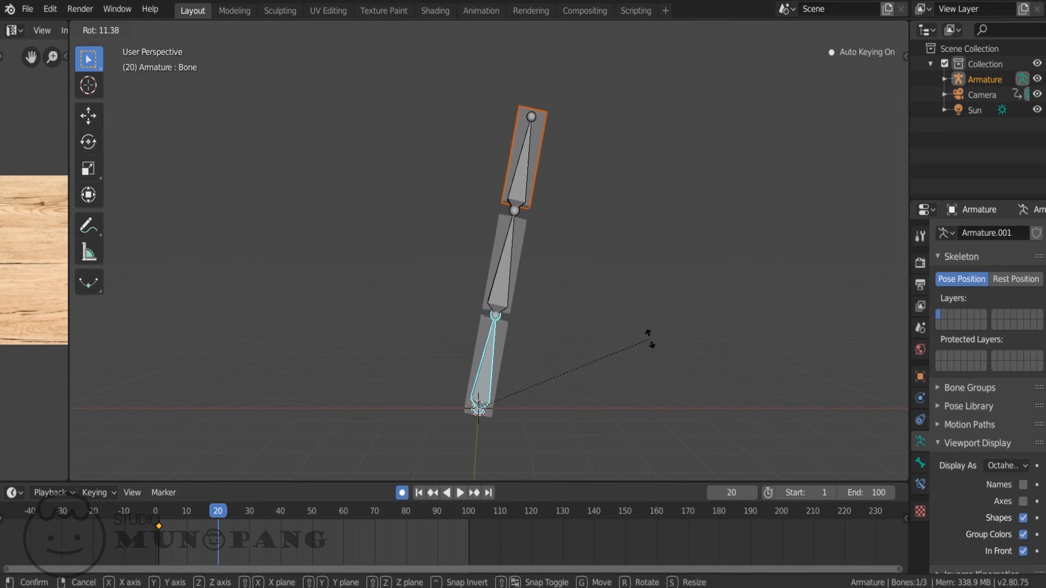
click(650, 337)
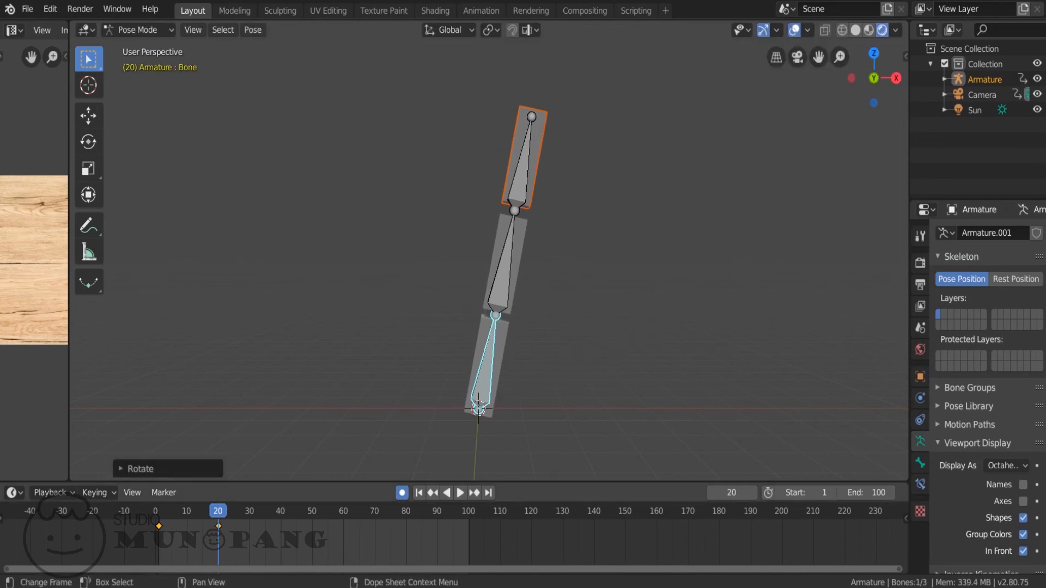
Step: Return to frame 1 and play the animation to check how the column leans with the lowest bone
click(159, 511)
key(r)
click(563, 318)
key(space)
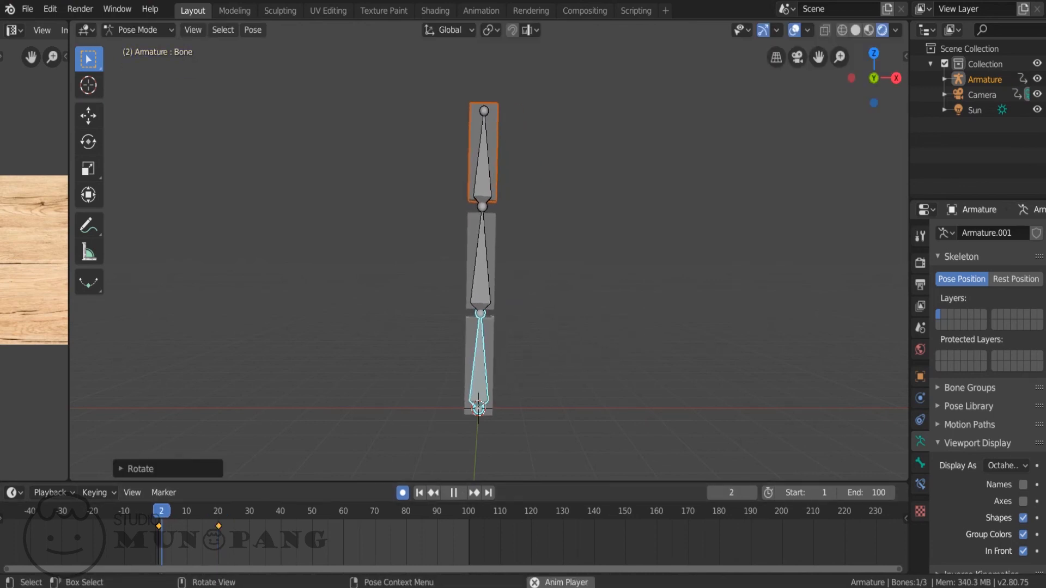
key(space)
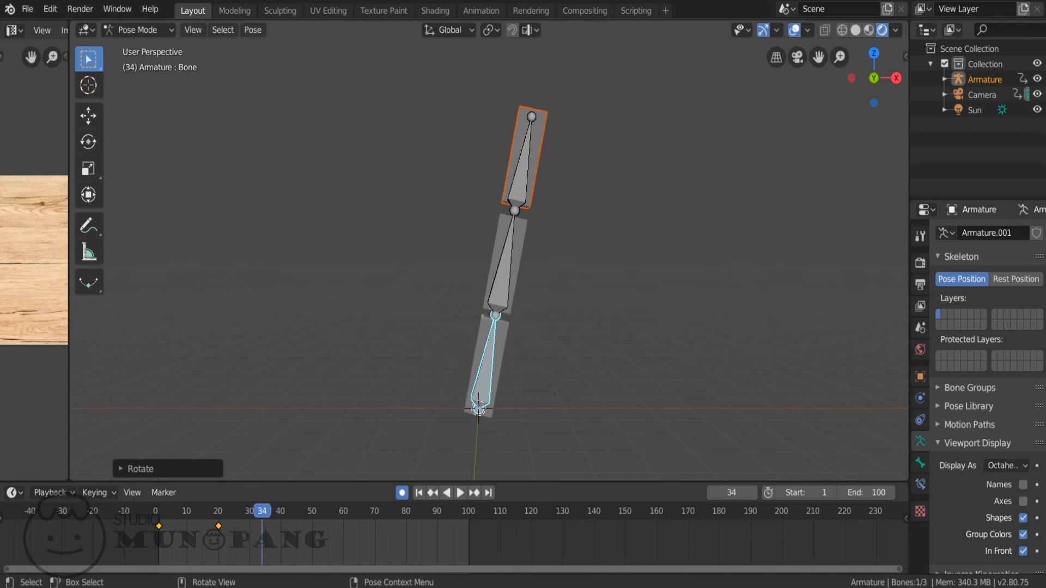
Step: Keyframe the middle bone at frame 16, and rotate it clockwise at frame 30 to bend the column
click(205, 511)
click(499, 278)
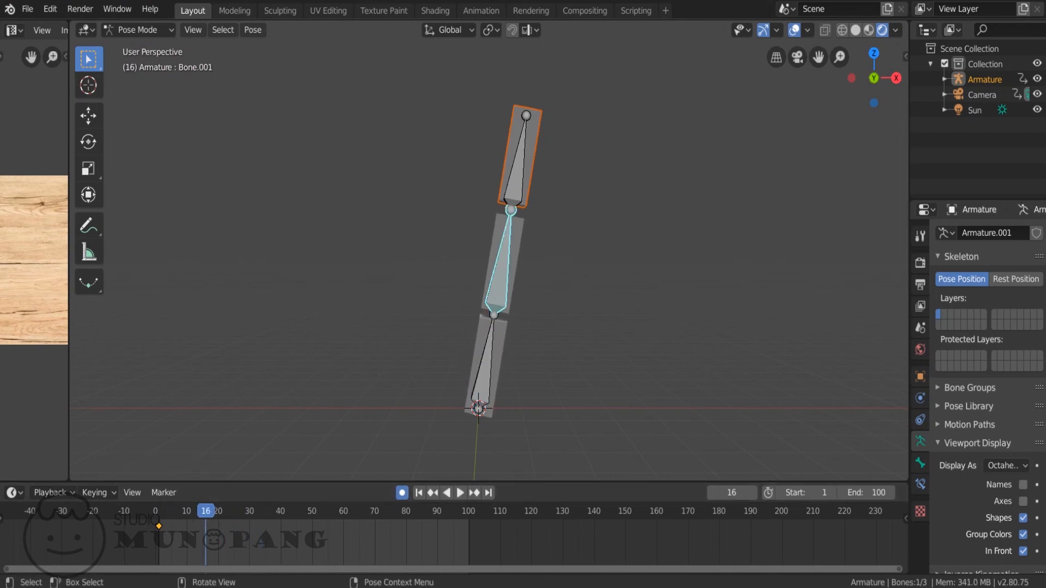
key(r)
click(550, 350)
key(space)
key(space)
key(r)
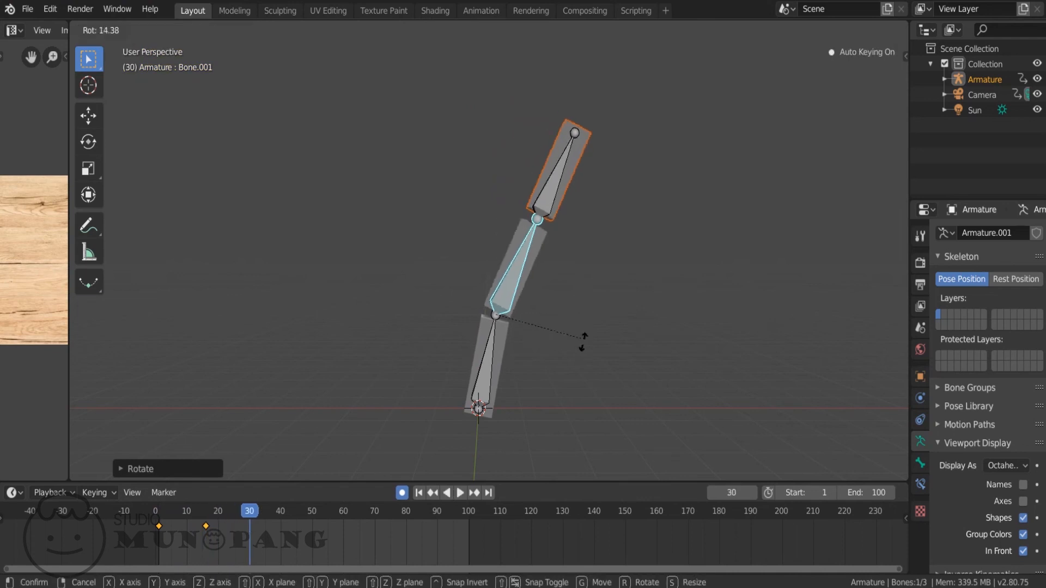
click(597, 385)
Step: Keyframe the top bone at frame 30, and rotate it further clockwise at frame 39
click(589, 210)
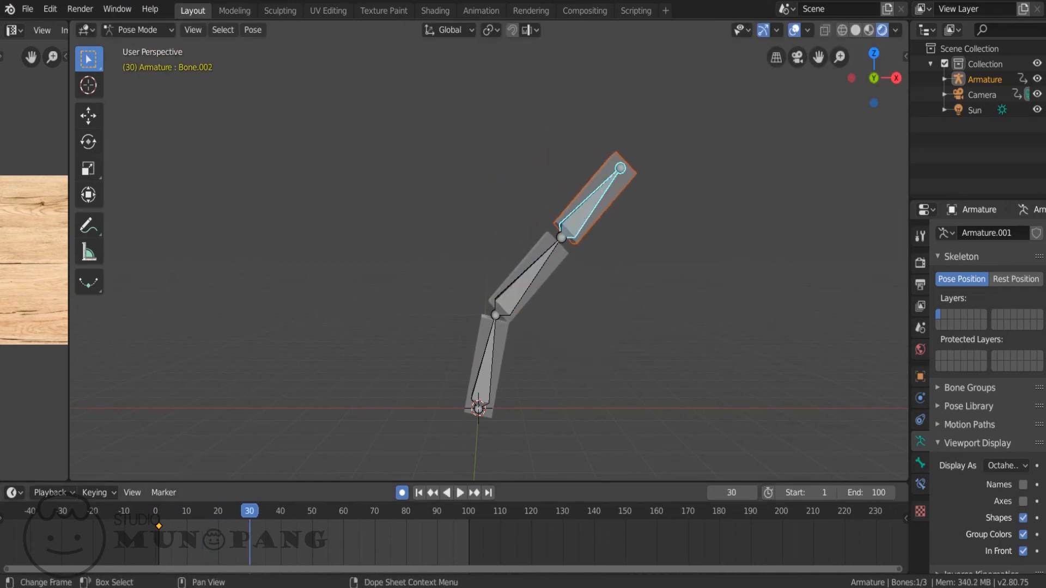
key(r)
click(647, 228)
key(space)
key(space)
key(r)
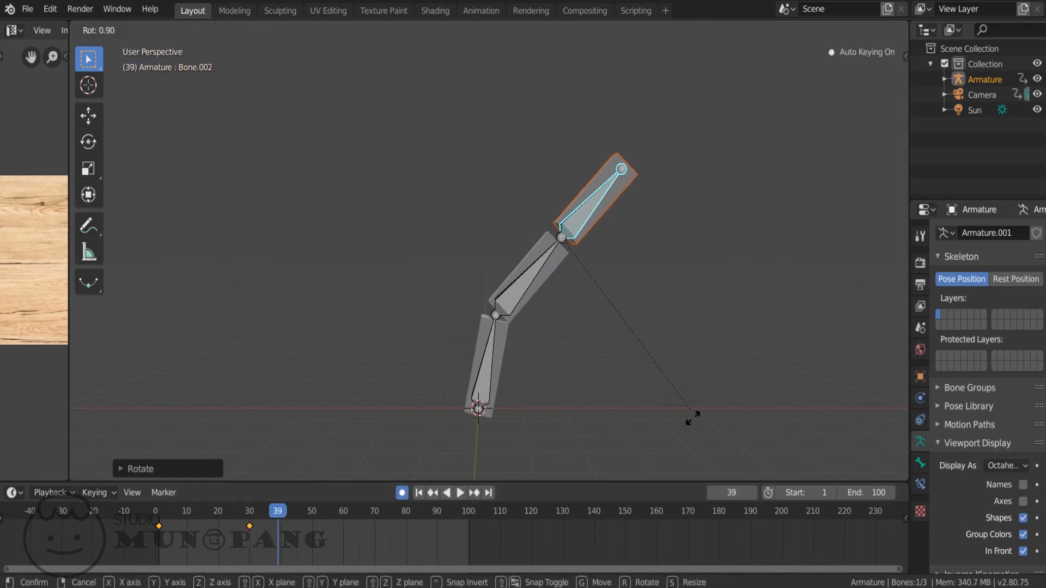
click(633, 479)
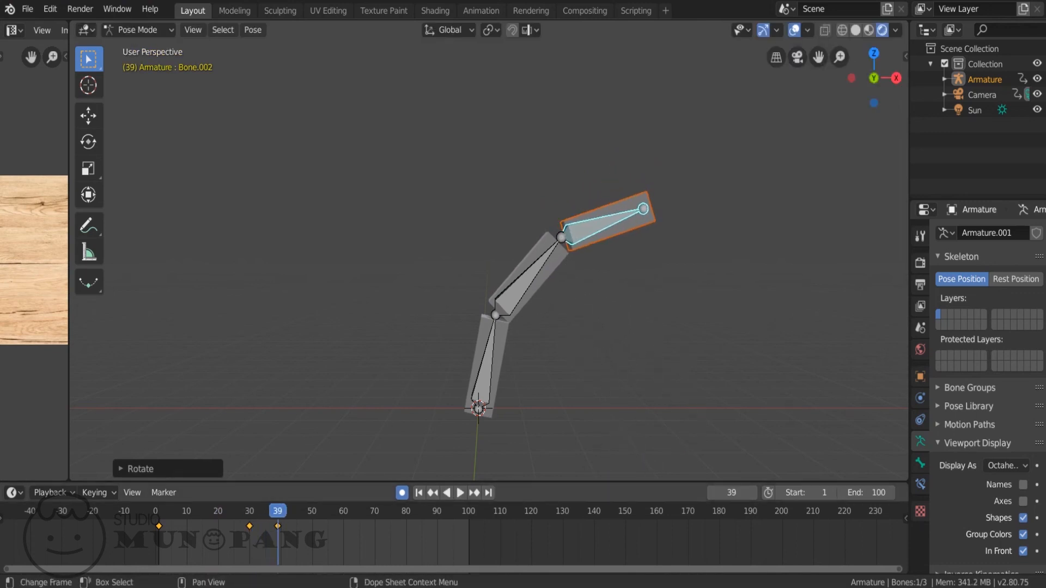
Step: Play the animation from its start to check the bones bending in sequence, and inspect the joints between the blocks
key(shift+Left)
key(space)
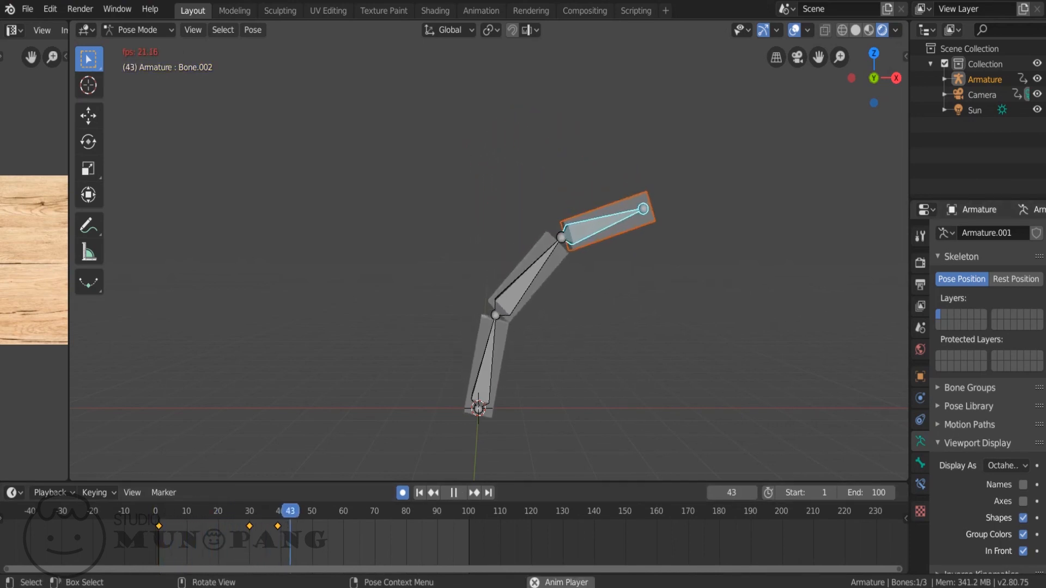
key(space)
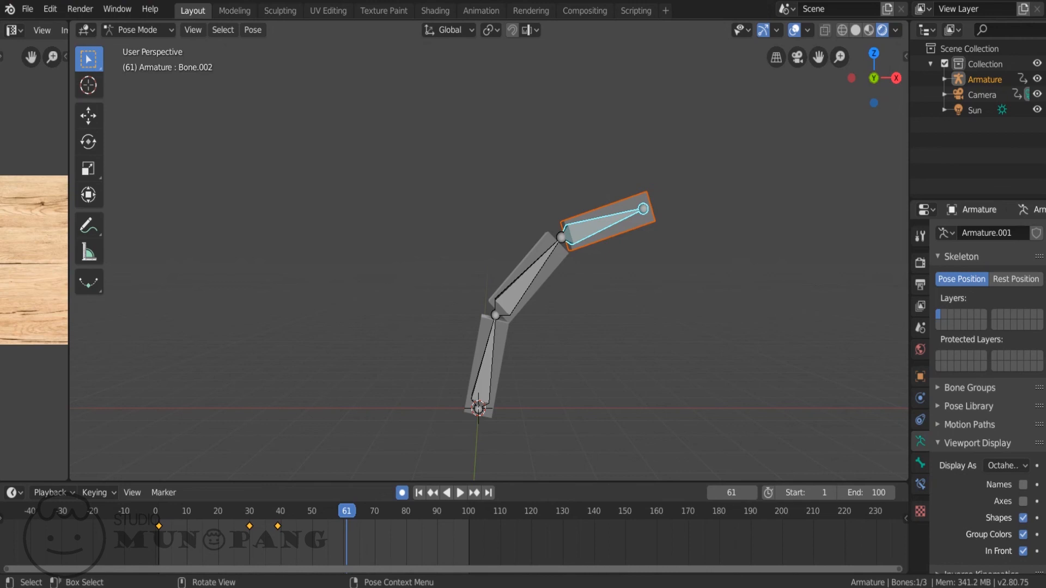
scroll(682, 287, up, 6)
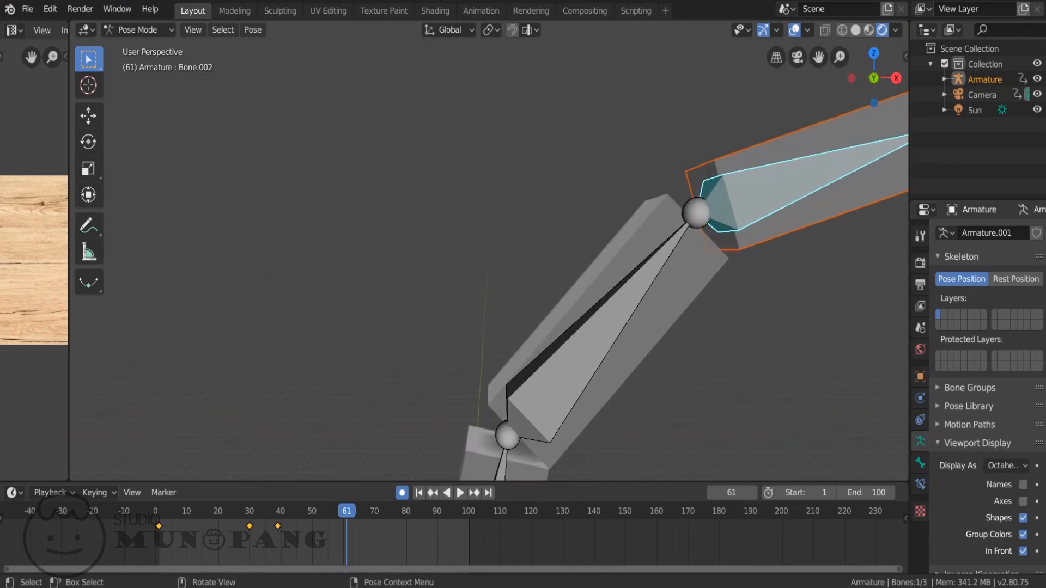
scroll(489, 251, down, 4)
Step: Delete the block column with its armature, and add a mesh cylinder stretched into a tall, narrow column
key(ctrl+Tab)
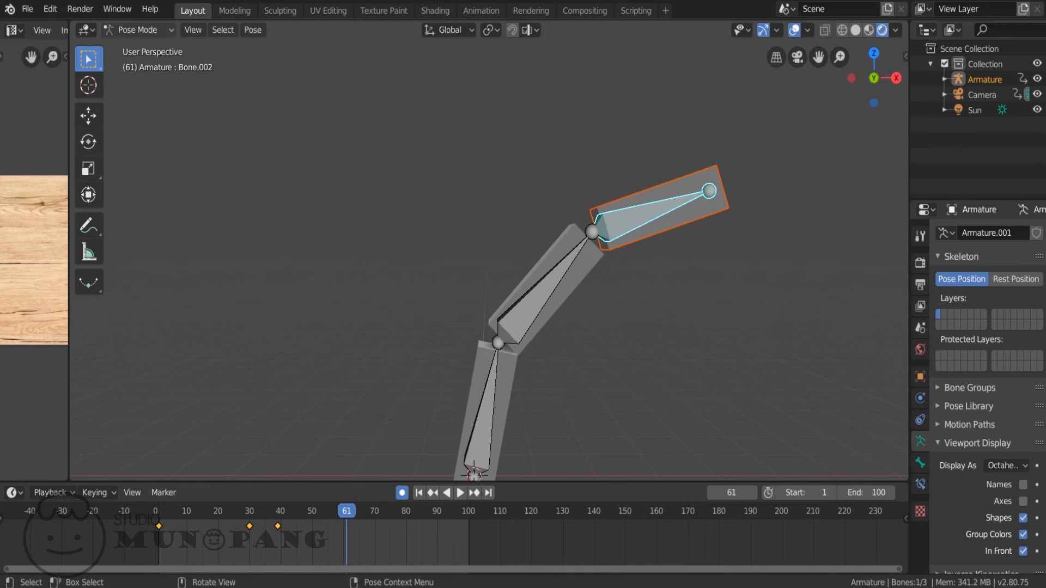
key(Delete)
key(shift+a)
mouse_move(479, 255)
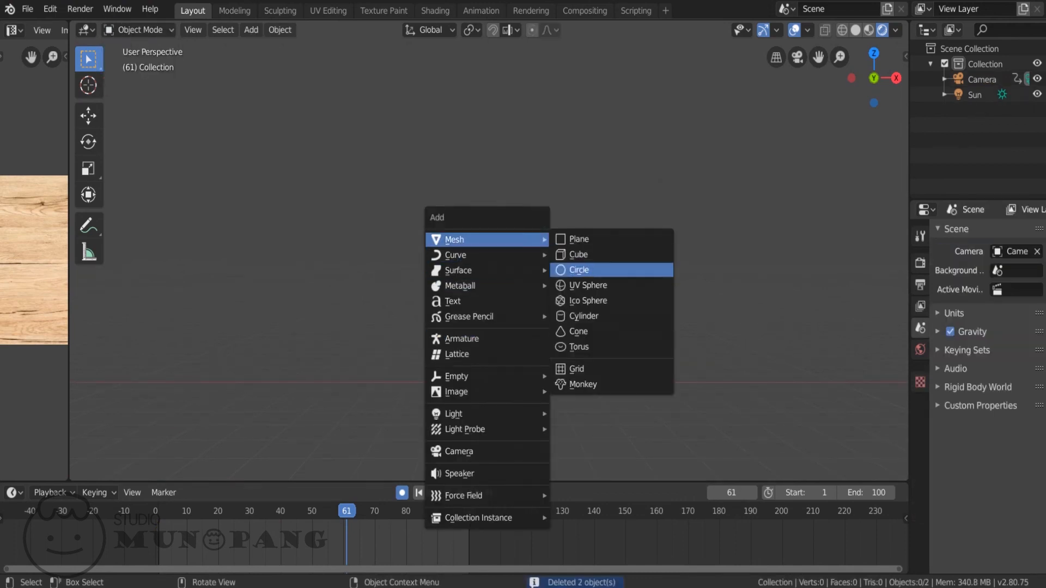
click(588, 316)
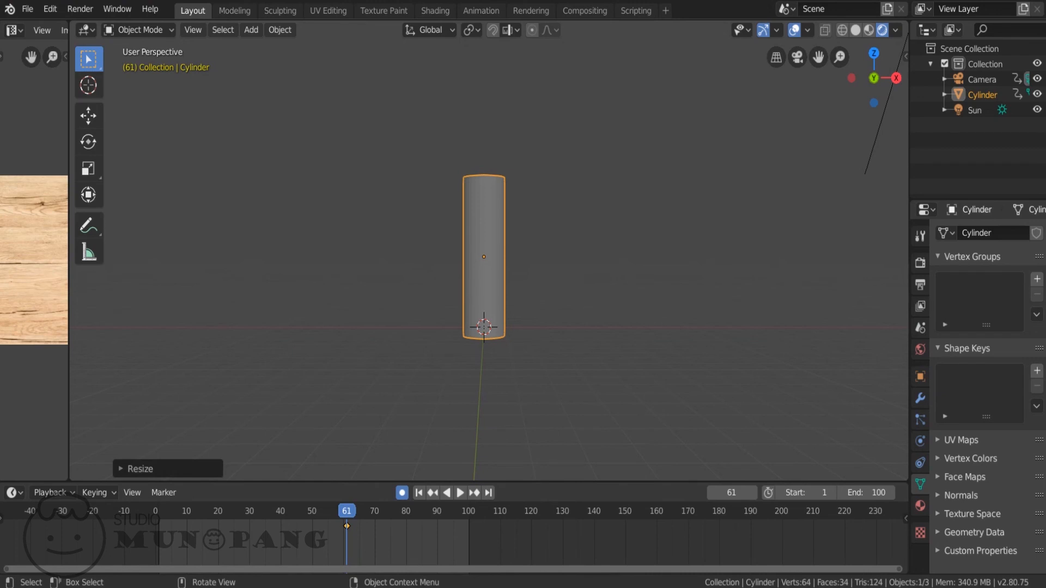
Step: In front view, add an armature at the cylinder's base and set it to display In Front of the mesh
scroll(489, 256, up, 1)
mouse_move(490, 272)
middle_down()
mouse_move(517, 307)
mouse_move(494, 289)
middle_up()
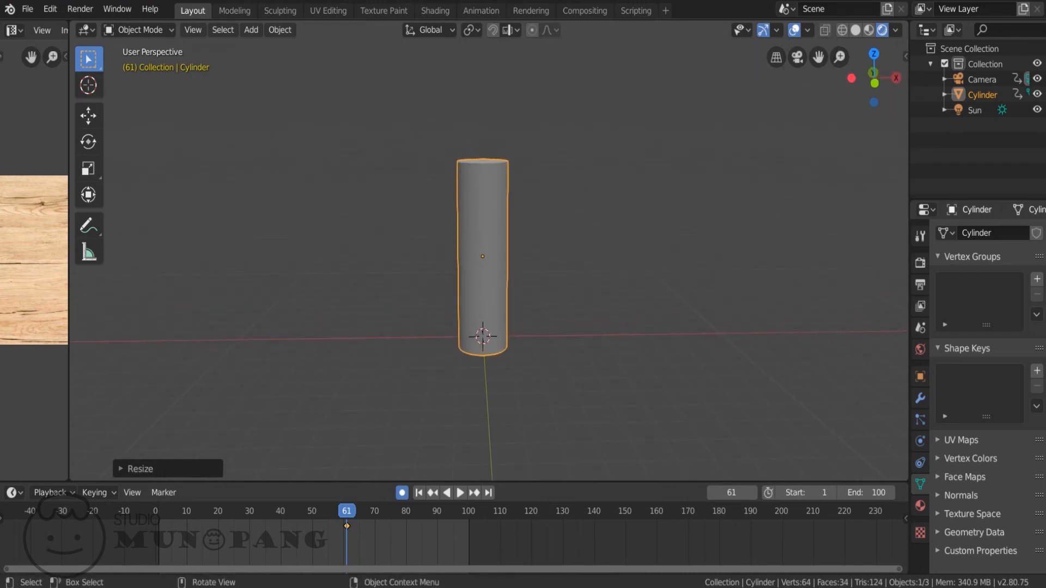
key(KP_1)
key(shift+a)
click(478, 394)
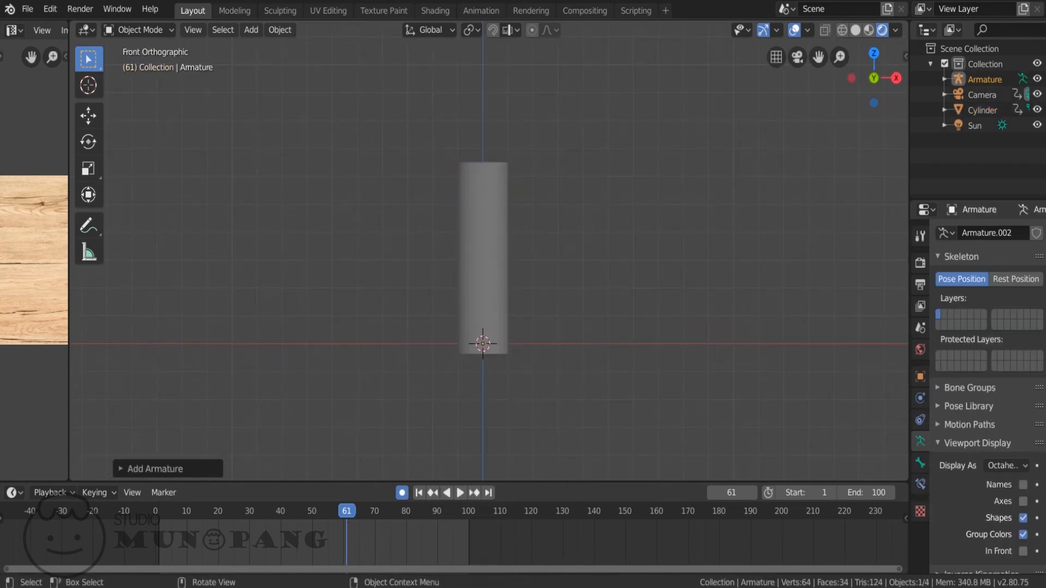
scroll(489, 251, up, 3)
click(1023, 551)
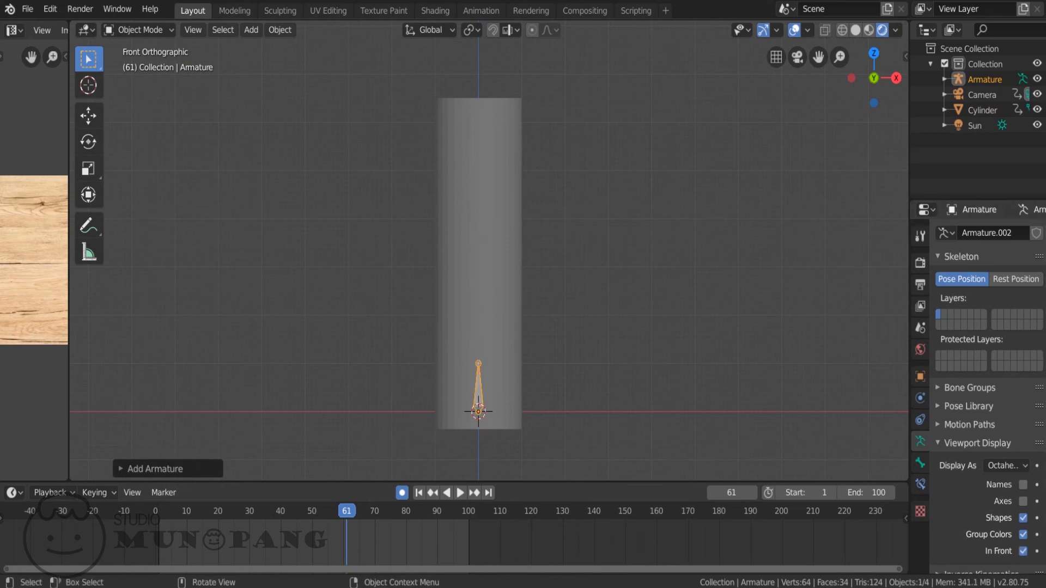
Step: In the armature's Edit Mode, extrude three more bones upward along Z, ending just below the cylinder's upper end
click(139, 29)
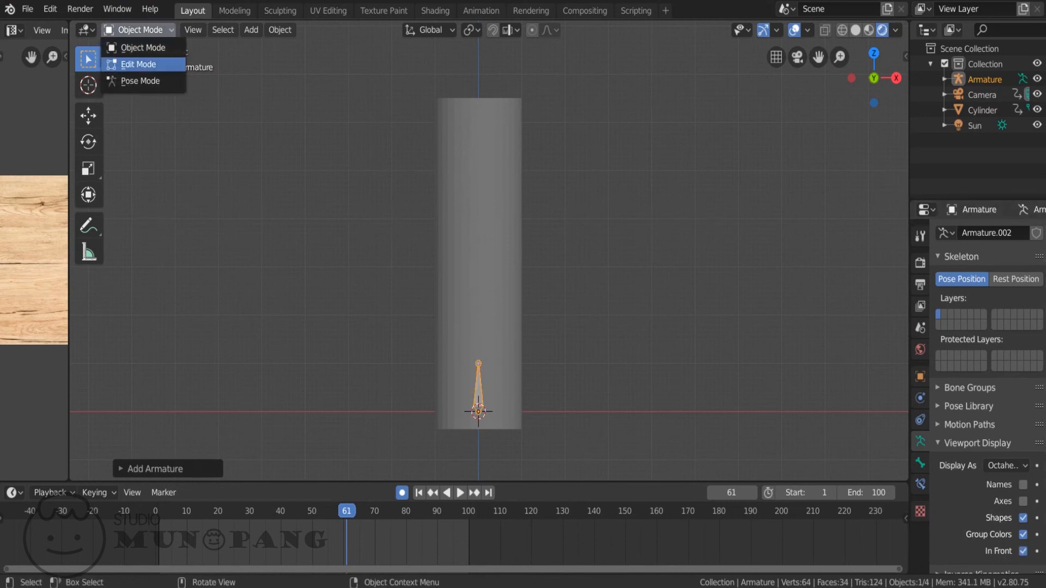
click(137, 64)
key(e)
key(z)
key(Return)
key(e)
key(z)
key(Return)
key(e)
key(z)
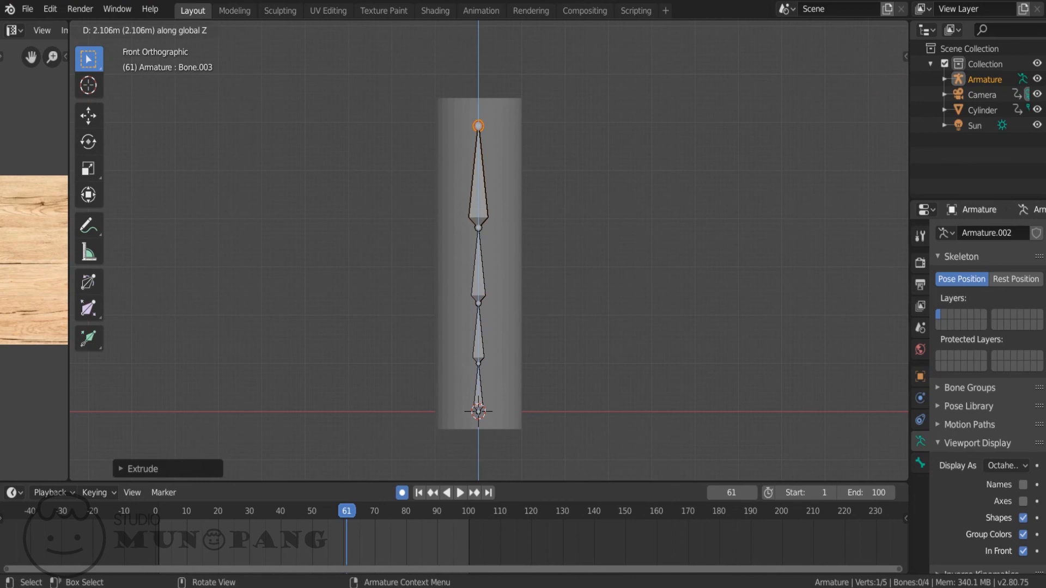
key(Return)
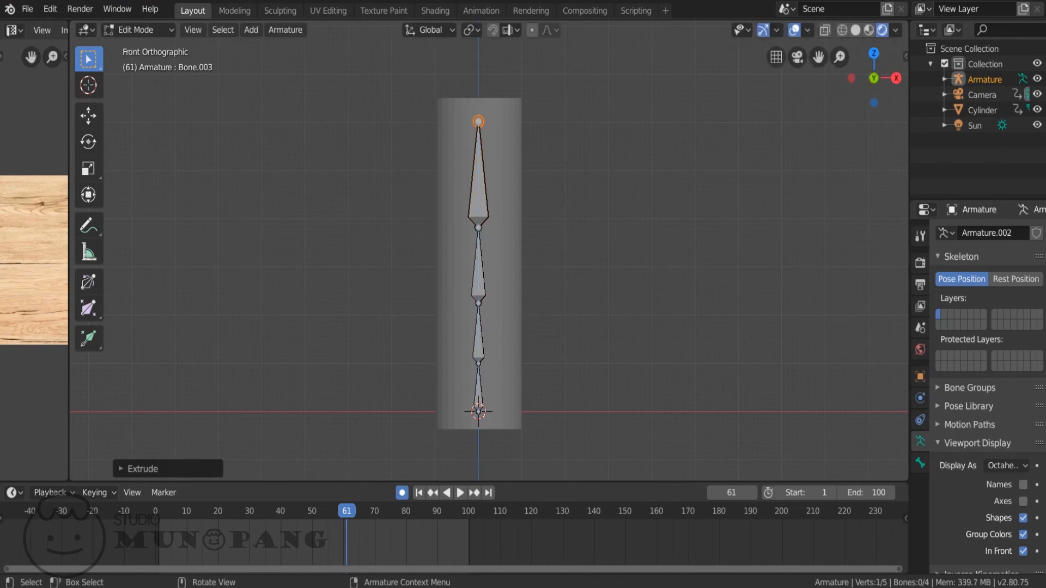
Step: Select the cylinder in Object Mode and add seven evenly spaced horizontal loop cuts in Edit Mode
click(139, 29)
click(140, 47)
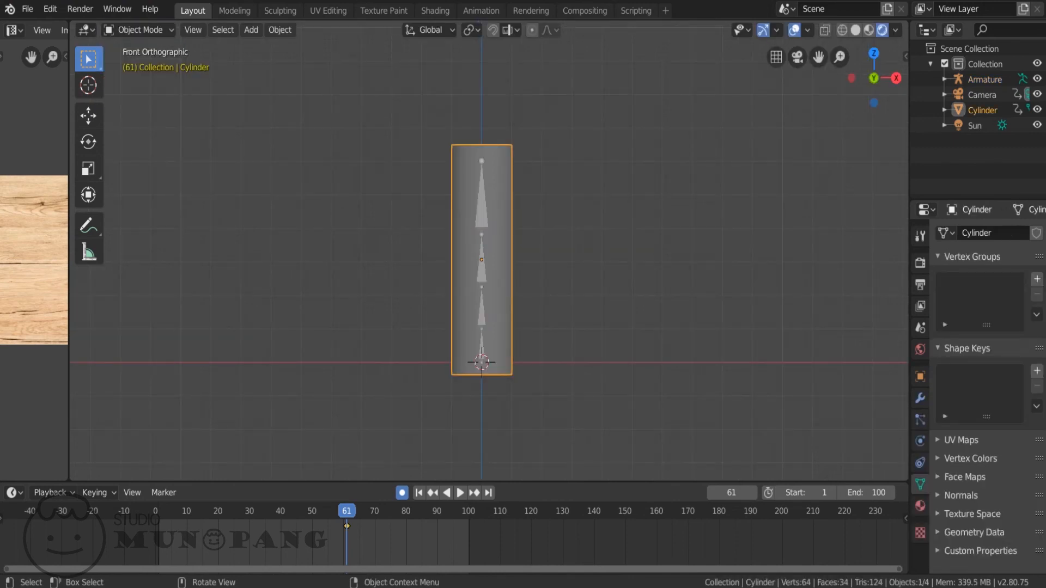
click(139, 29)
click(140, 61)
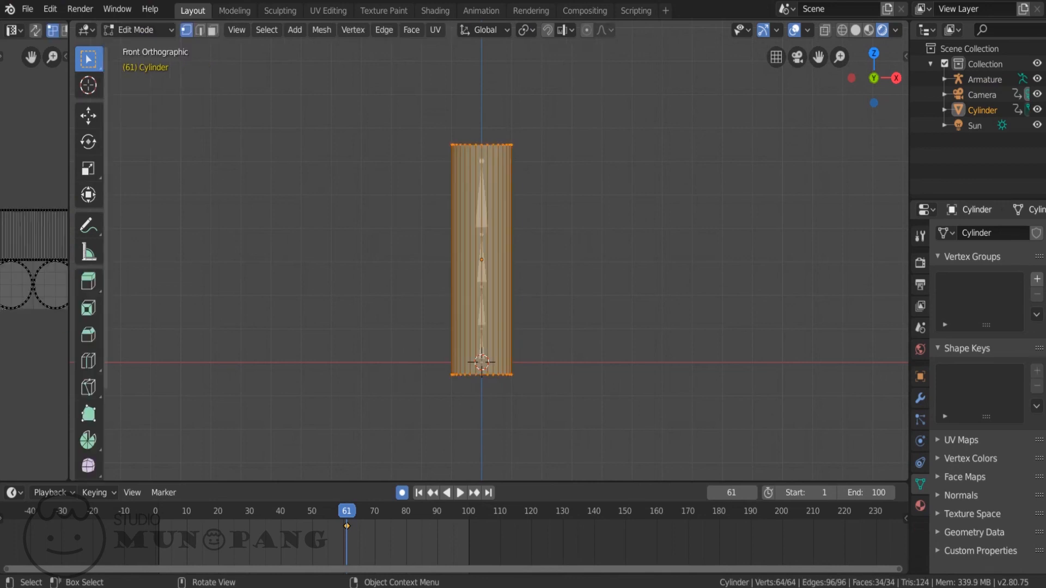
click(88, 360)
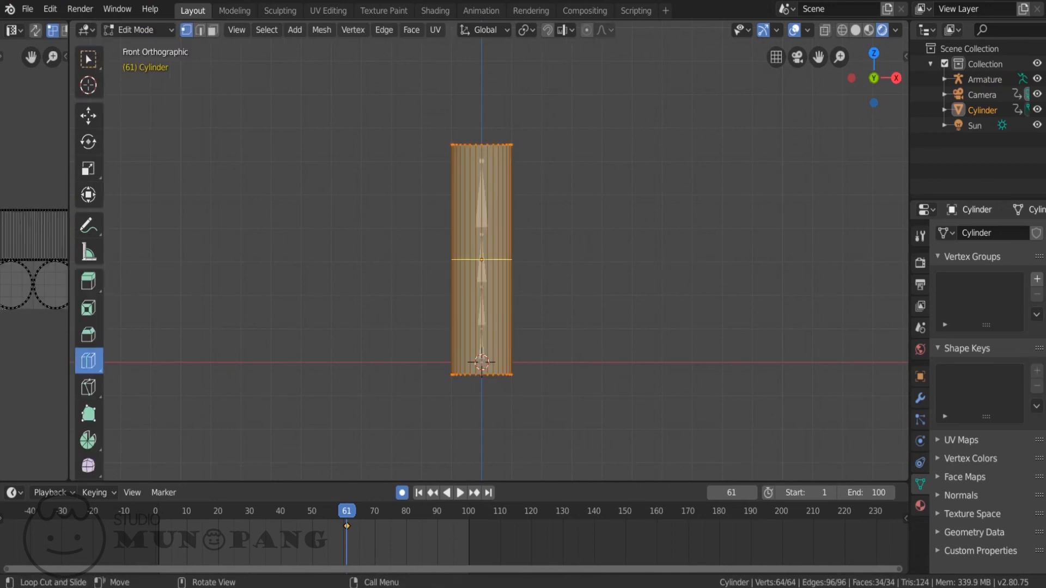
click(492, 260)
click(492, 202)
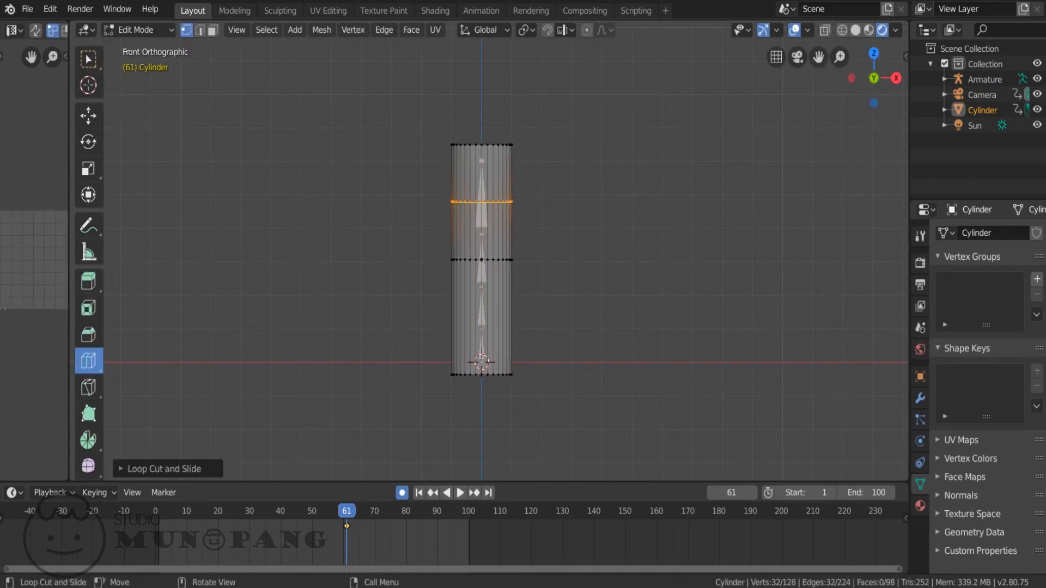
click(492, 317)
click(492, 288)
click(492, 230)
click(492, 173)
click(493, 346)
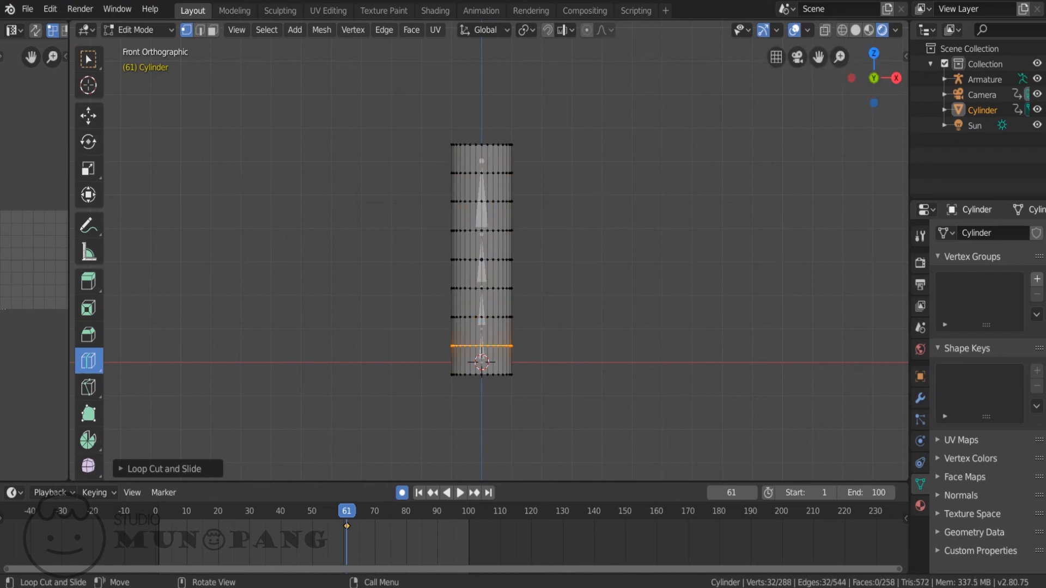
Step: Add eight more horizontal loop cuts midway between the cylinder's existing rings, and return to Object Mode
click(492, 331)
click(493, 302)
click(493, 274)
click(492, 245)
click(492, 216)
click(492, 187)
click(492, 159)
click(492, 360)
click(136, 29)
click(144, 48)
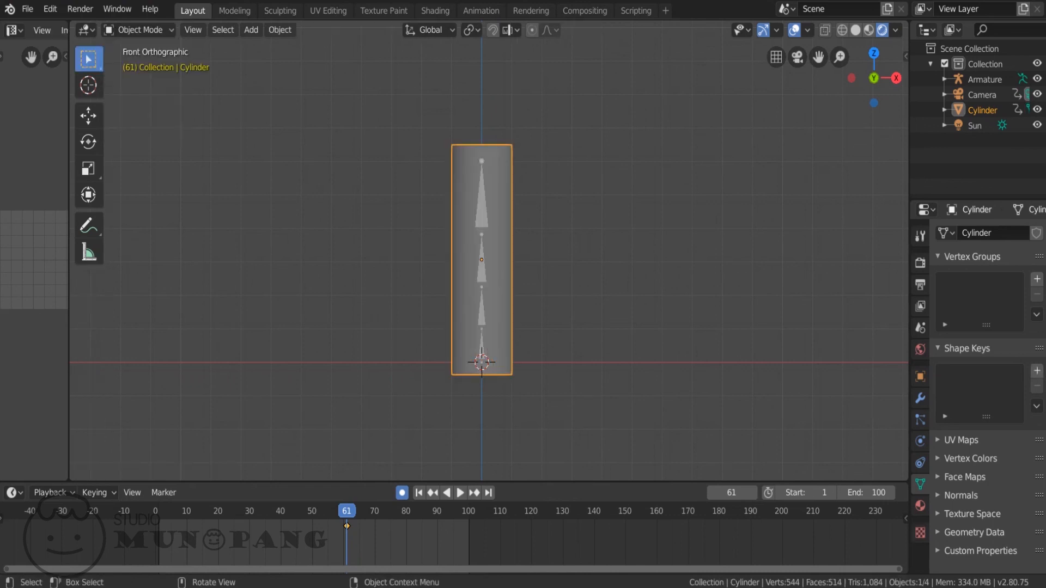
Step: Select the armature together with the cylinder and parent the mesh using Armature Deform With Automatic Weights
scroll(489, 259, up, 2)
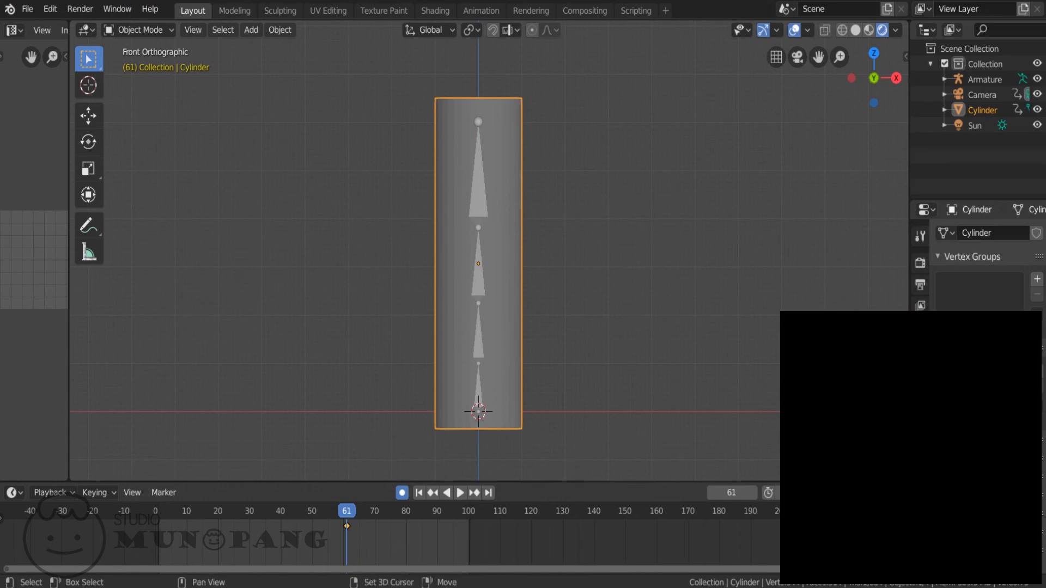
shift+click(478, 263)
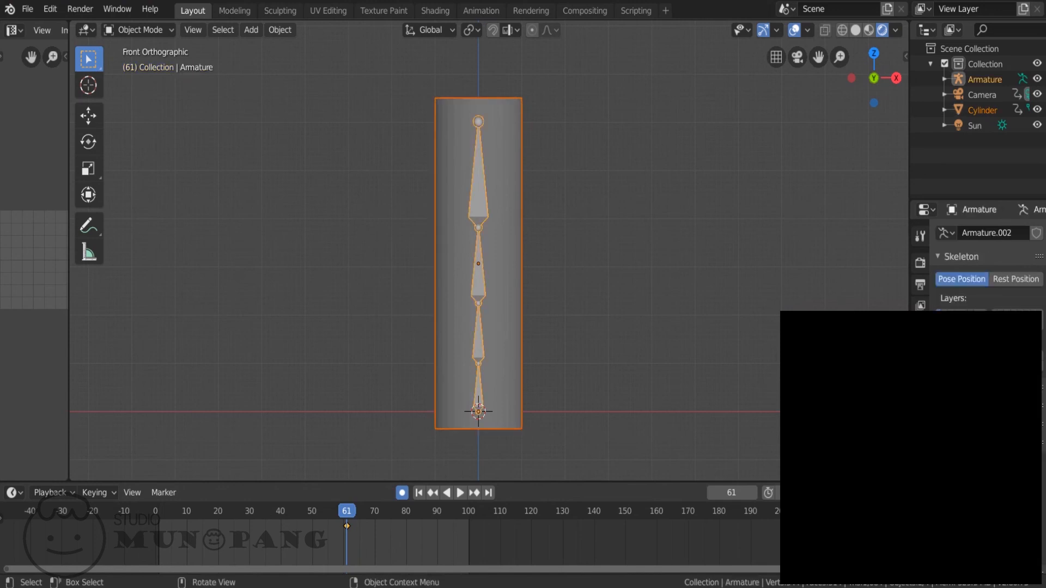
key(ctrl+p)
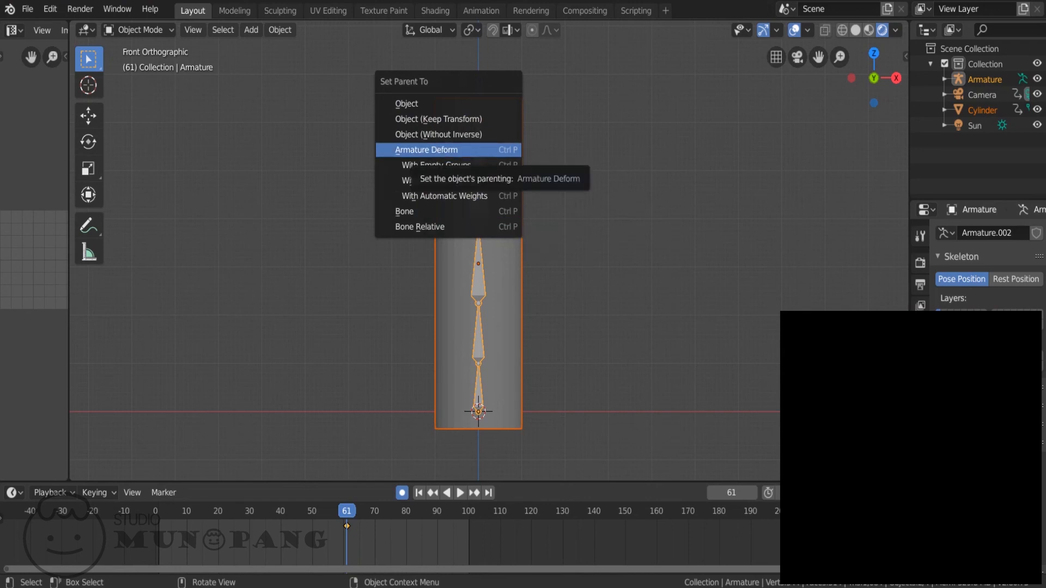
click(427, 149)
key(ctrl+p)
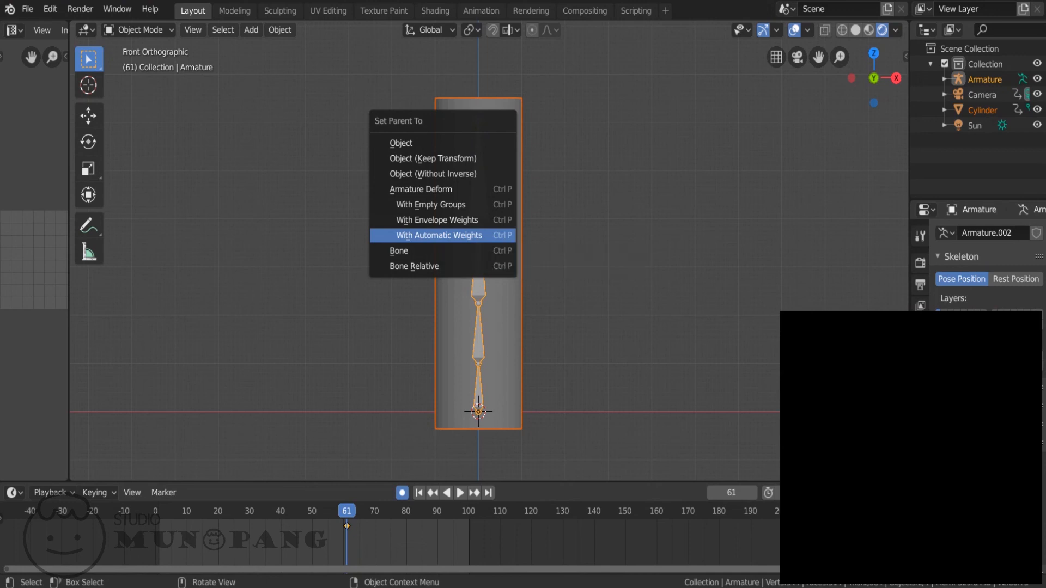
click(438, 235)
Step: In the armature's Pose Mode, rotate the top bone clockwise at frame 61 to bend the cylinder's upper end
click(478, 196)
click(139, 30)
click(139, 80)
click(478, 188)
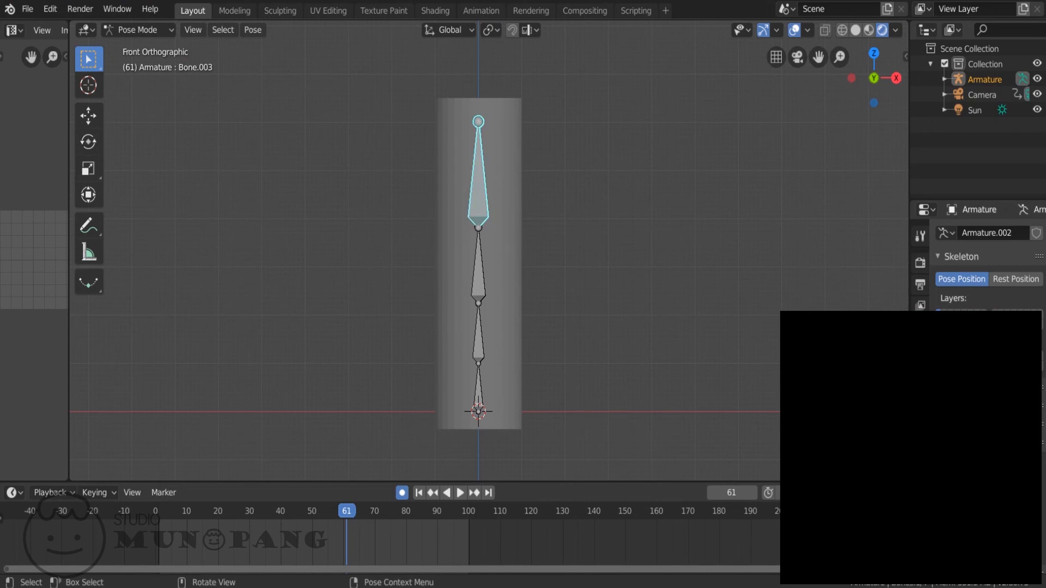
key(r)
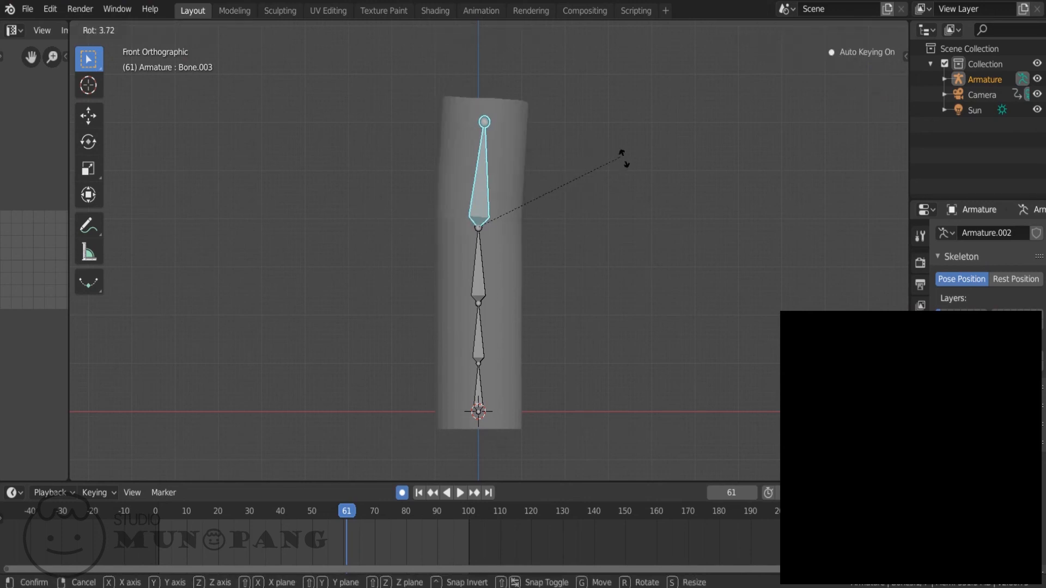
click(683, 250)
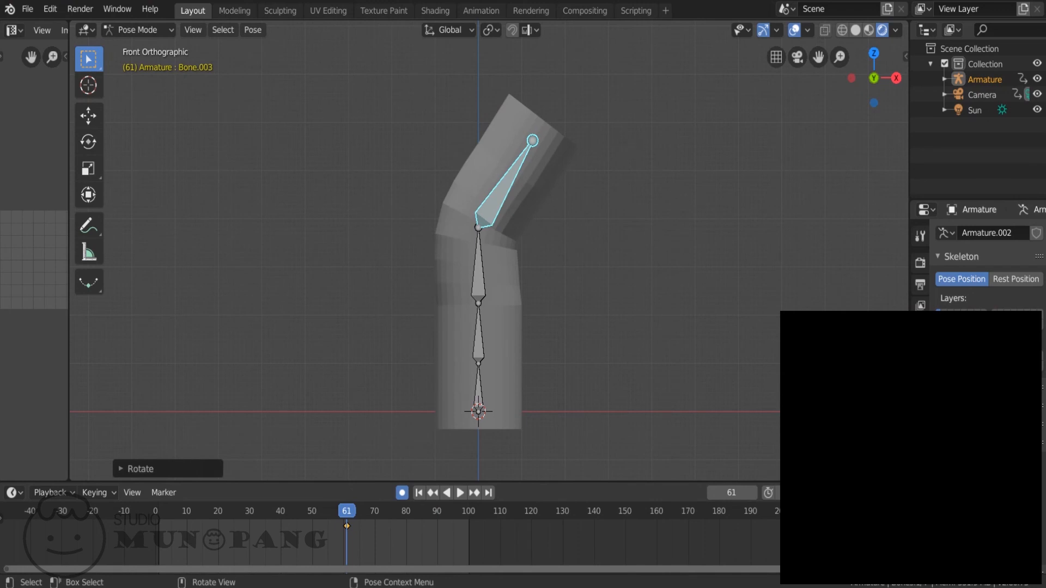
Step: At frame 61, rotate the second bone from the top counterclockwise and the bone below it clockwise
click(478, 272)
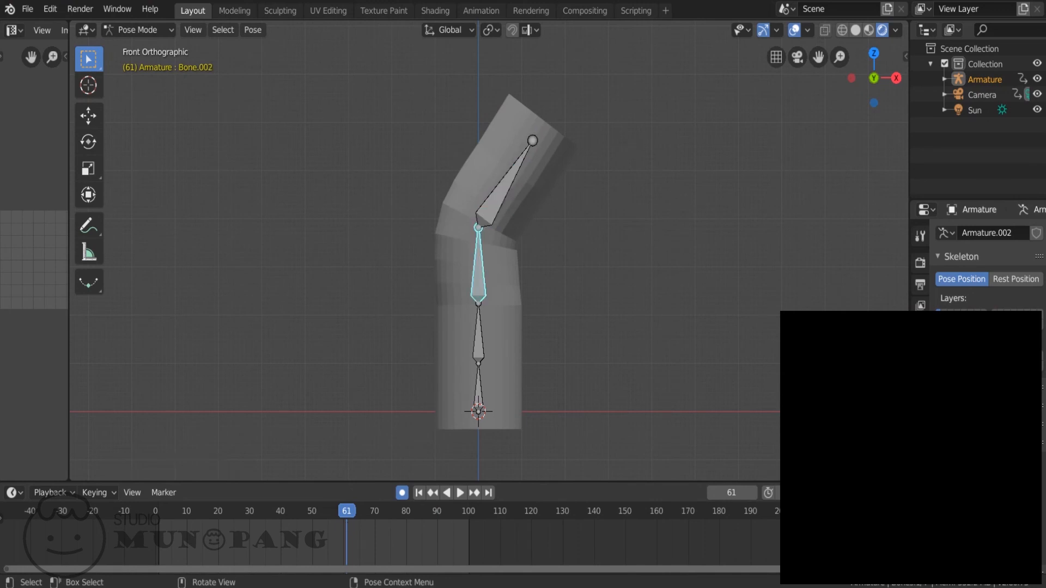
key(r)
click(522, 296)
click(479, 333)
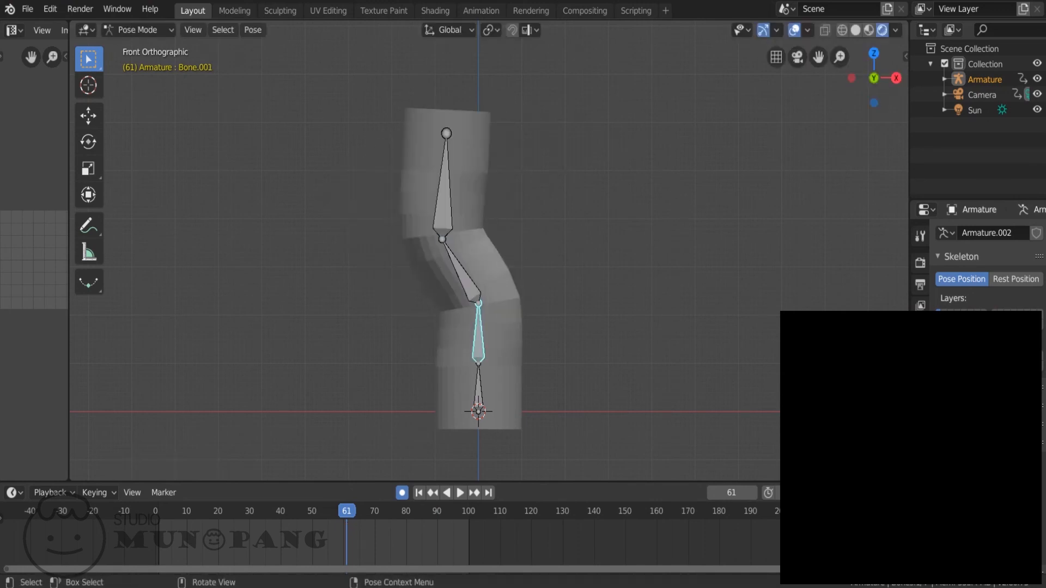
key(r)
click(599, 339)
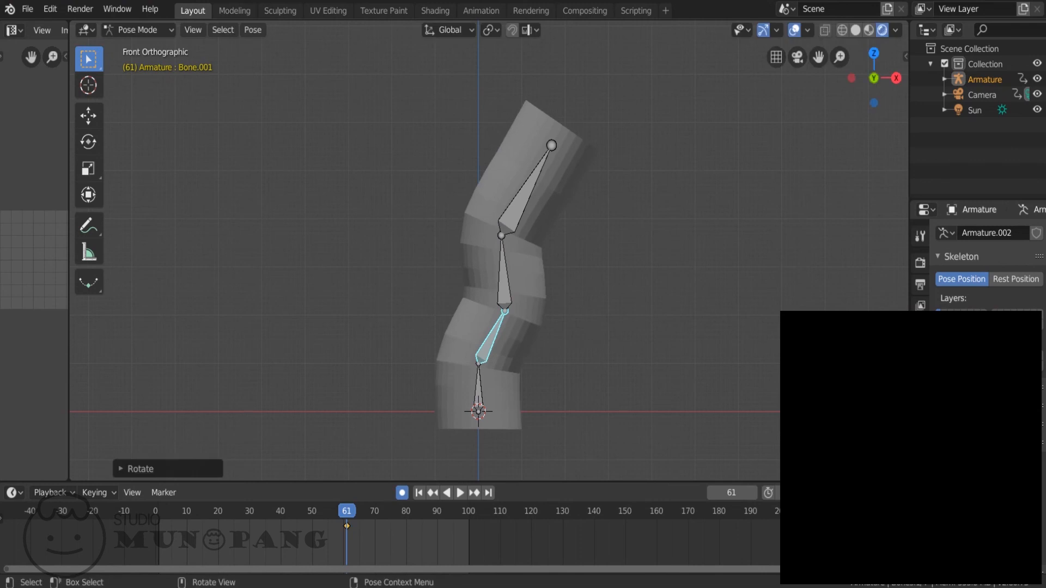
Step: At frame 35, rotate the upper three bones in turn to keyframe a different bend of the cylinder, and play the animation
click(264, 512)
key(r)
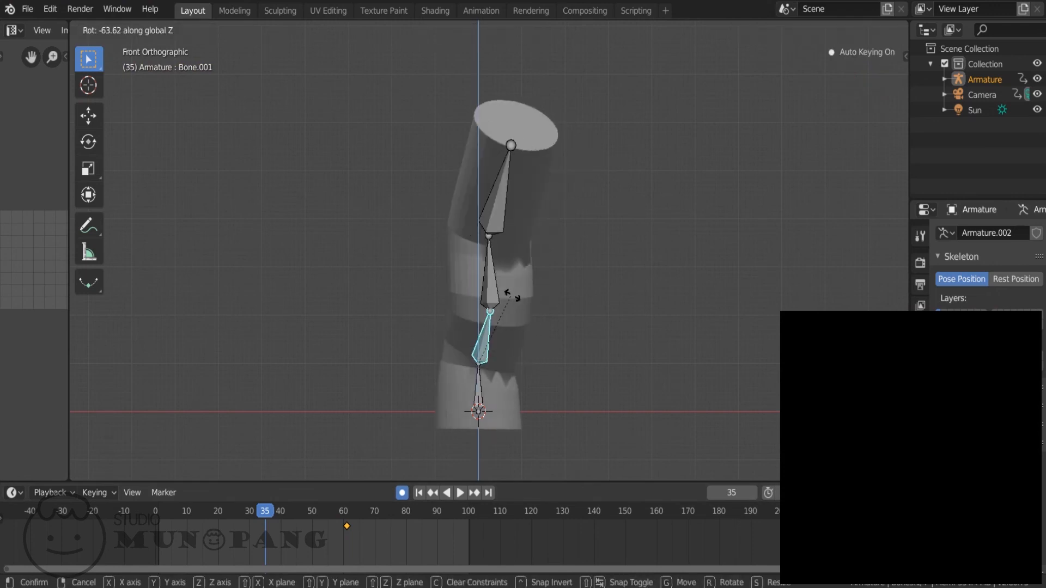
click(470, 289)
click(432, 282)
key(r)
click(530, 244)
click(566, 268)
key(r)
click(549, 174)
key(space)
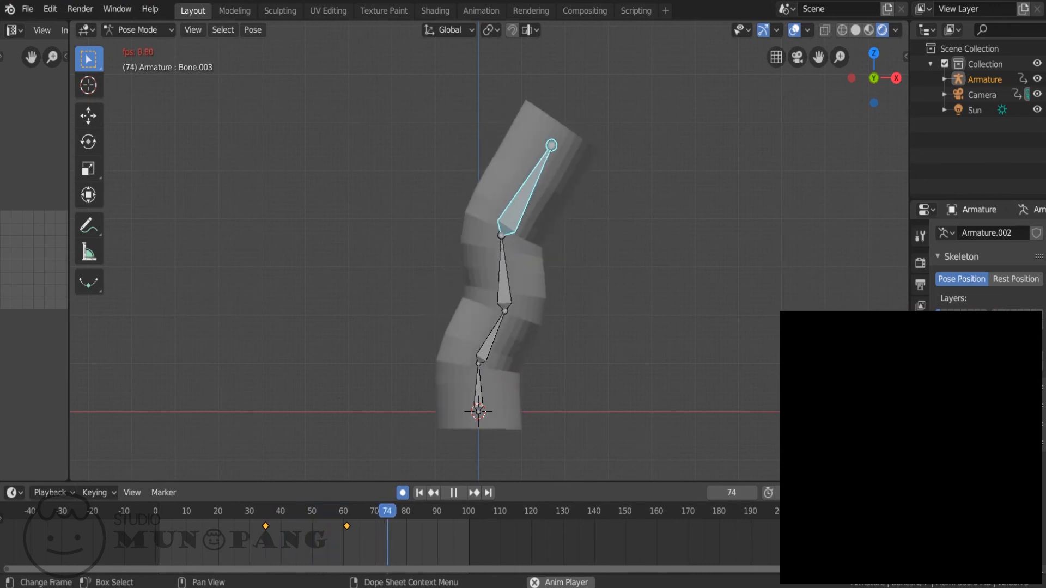
key(space)
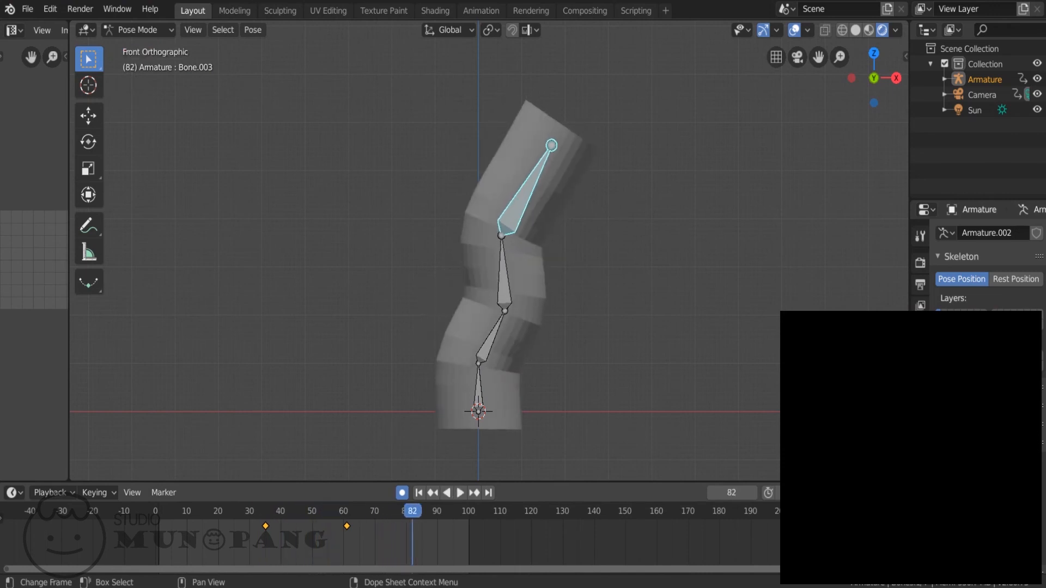